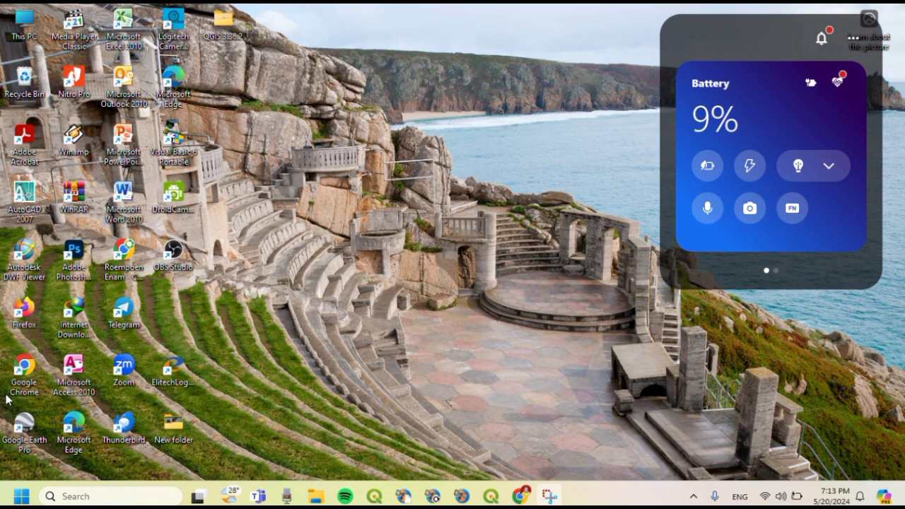
# - Launch Google Earth Pro, dismiss the Start-up Tips, and focus the Search box
pyautogui.doubleClick(24, 433)
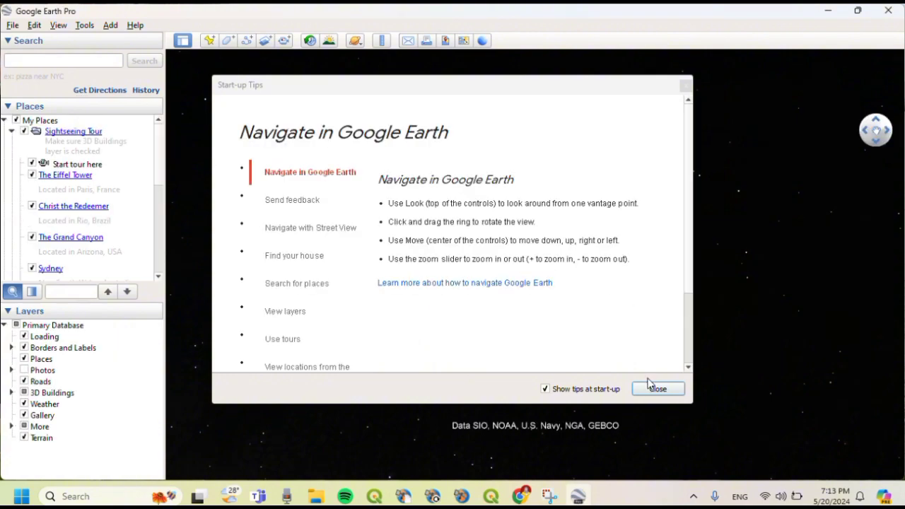
pyautogui.click(650, 388)
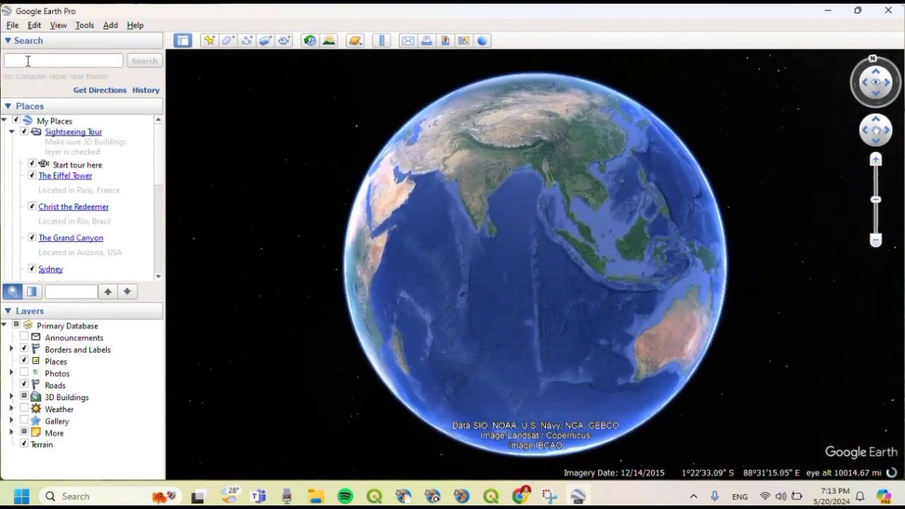
pyautogui.click(27, 61)
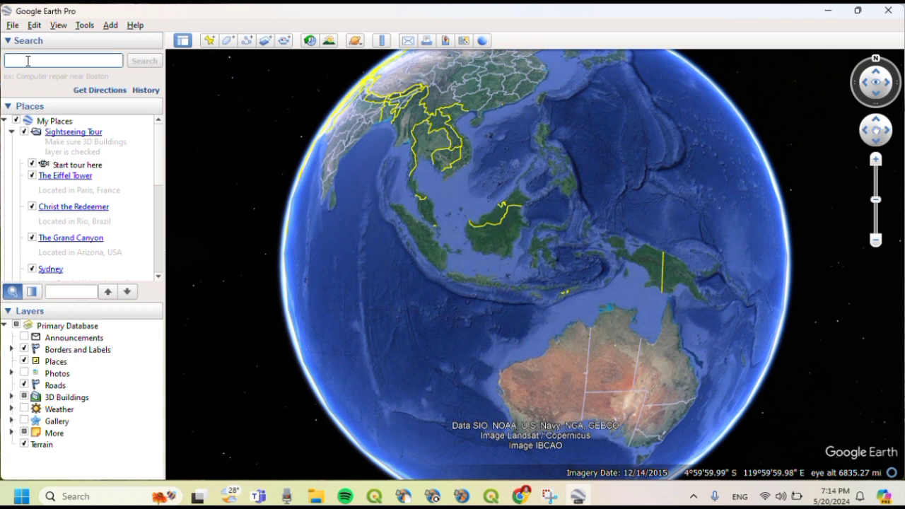
# - Search for Jambi to fly the globe to the city
pyautogui.write('Jambi')
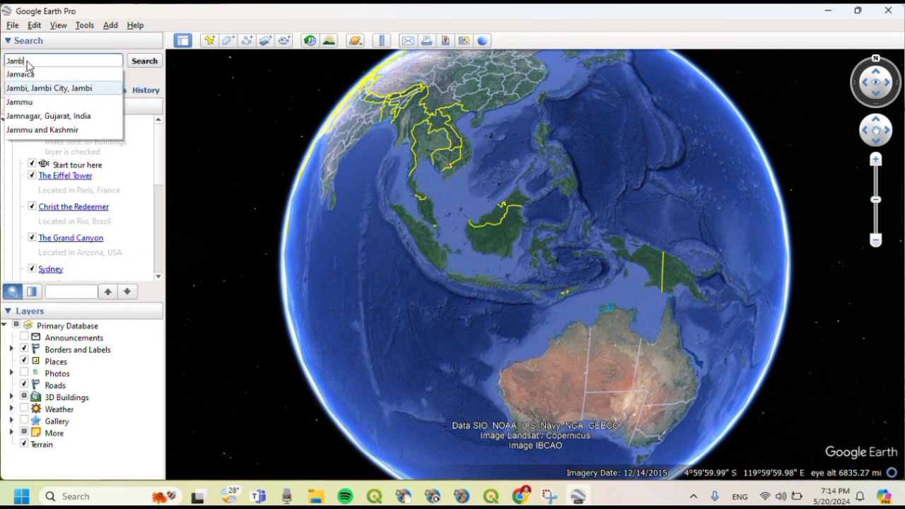
pyautogui.click(144, 62)
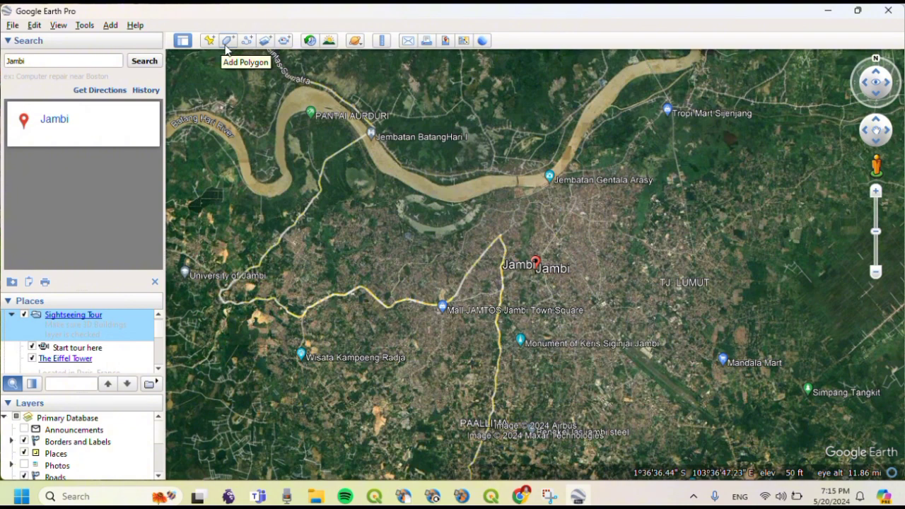
# - Trace a new polygon over the area just west of the Jambi marker
pyautogui.click(226, 42)
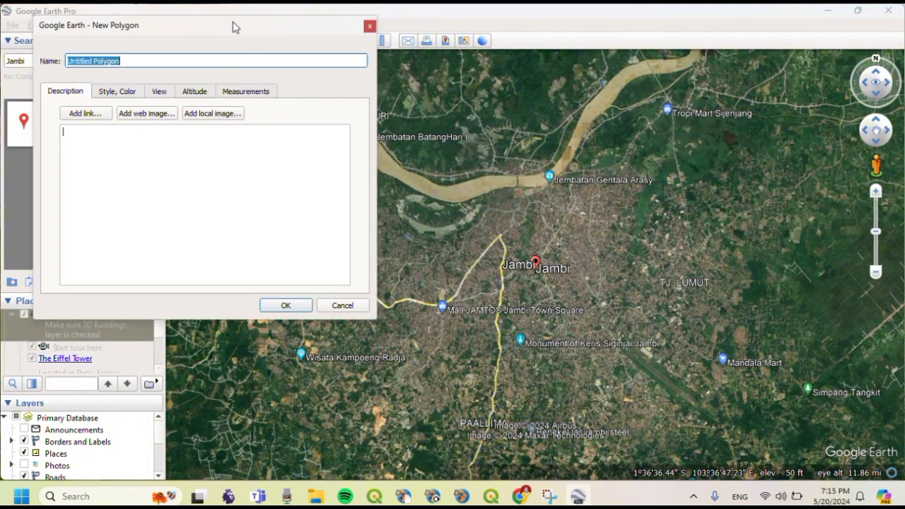
pyautogui.moveTo(235, 27); pyautogui.dragTo(89, 26)
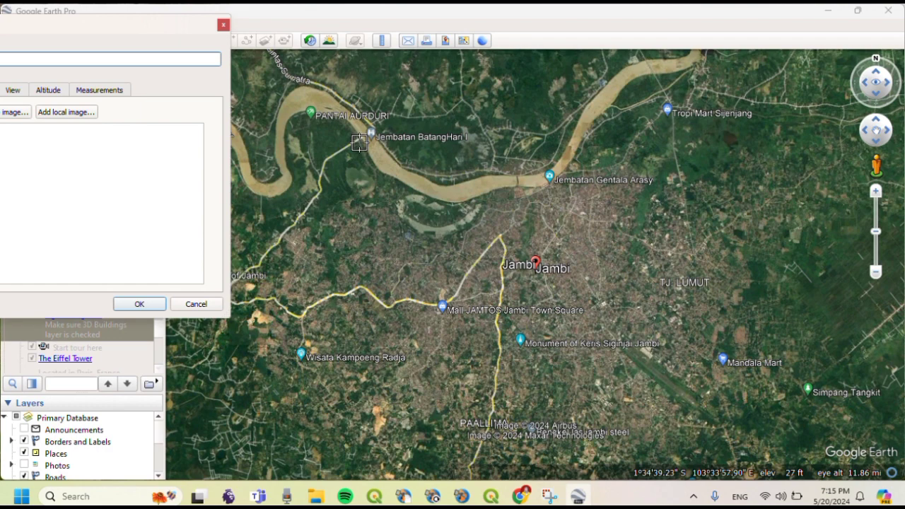
pyautogui.moveTo(359, 143)
pyautogui.mouseDown()
pyautogui.moveTo(321, 174)
pyautogui.moveTo(320, 195)
pyautogui.moveTo(352, 275)
pyautogui.moveTo(389, 290)
pyautogui.moveTo(389, 350)
pyautogui.moveTo(501, 285)
pyautogui.moveTo(521, 234)
pyautogui.moveTo(510, 151)
pyautogui.moveTo(485, 87)
pyautogui.moveTo(423, 77)
pyautogui.moveTo(387, 94)
pyautogui.moveTo(360, 150)
pyautogui.mouseUp()
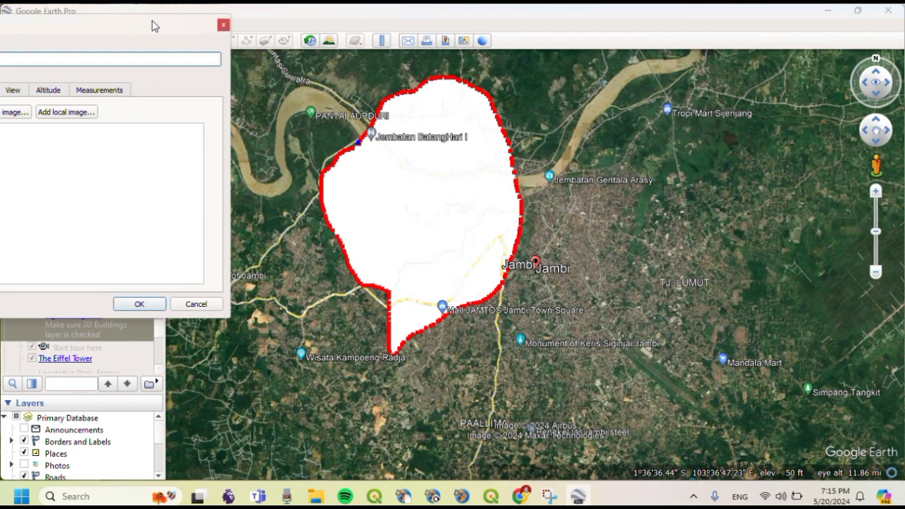
# - Name the polygon 'Poligon Jambi', check its white fill style, and save it
pyautogui.moveTo(156, 27); pyautogui.dragTo(292, 25)
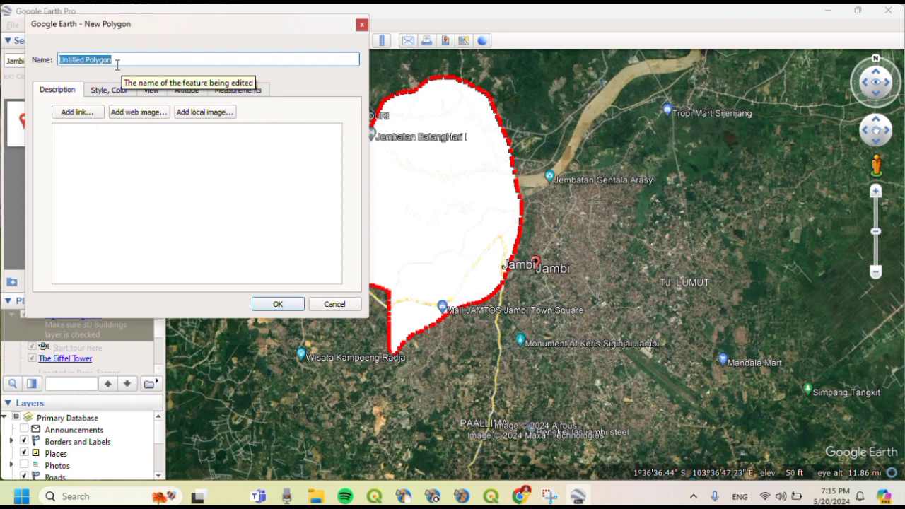
pyautogui.press('BackSpace')
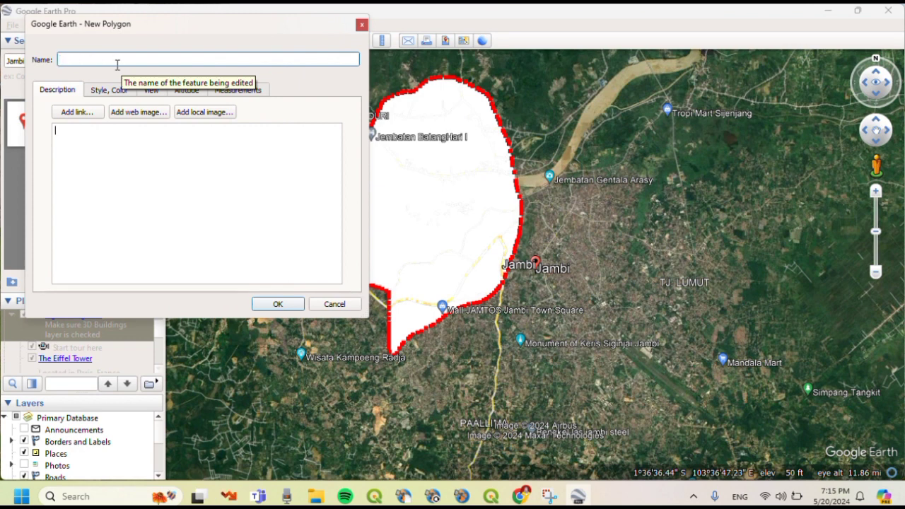
pyautogui.write('Jl')
pyautogui.press('BackSpace')
pyautogui.press('BackSpace')
pyautogui.write('Poligon ')
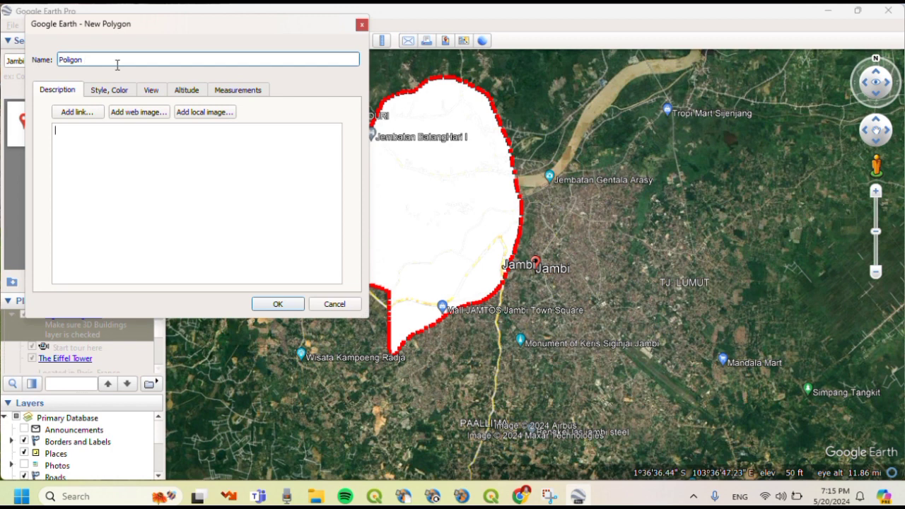
pyautogui.write('Jambi')
pyautogui.click(117, 90)
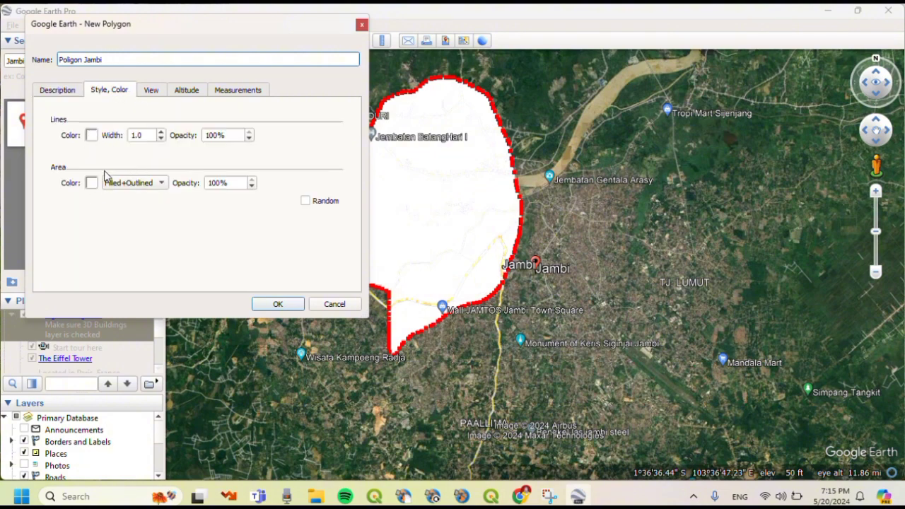
pyautogui.click(263, 307)
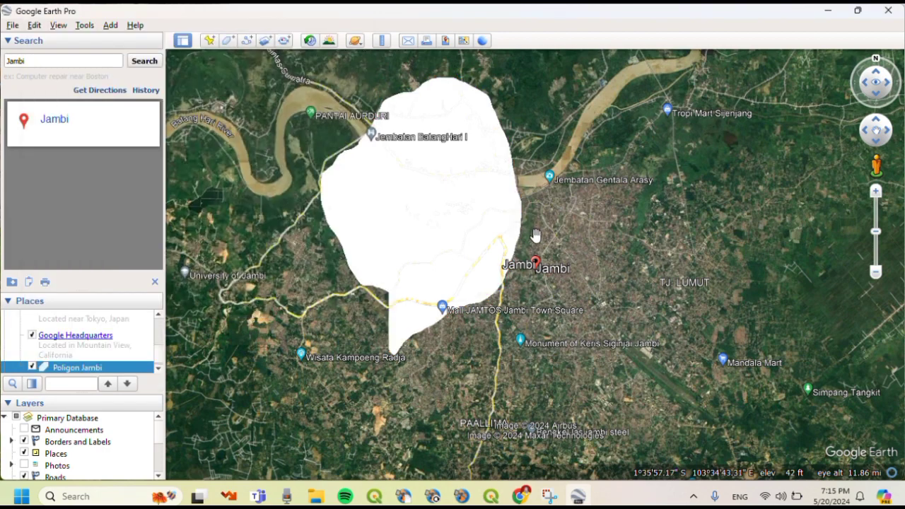
# - Frame Poligon Jambi with the river in view and take a rectangular snip of the map
pyautogui.moveTo(505, 218); pyautogui.dragTo(489, 262)
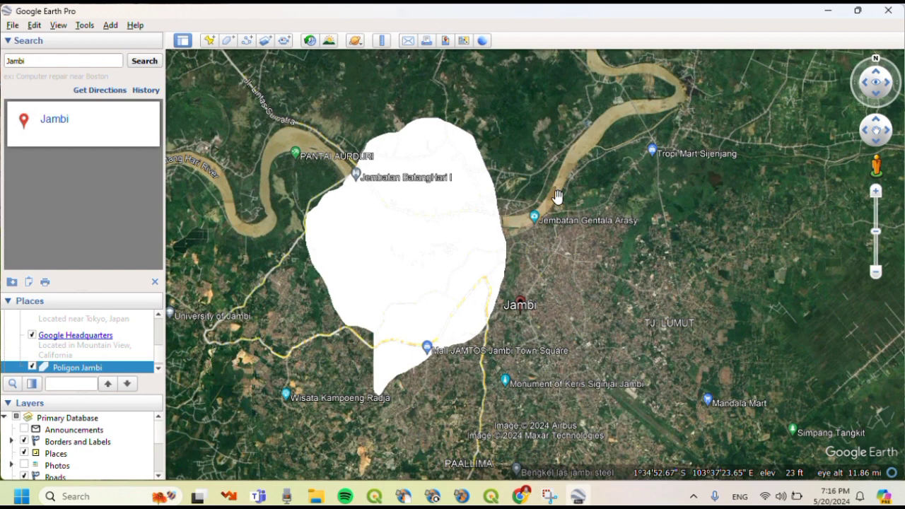
pyautogui.moveTo(557, 195); pyautogui.dragTo(592, 203)
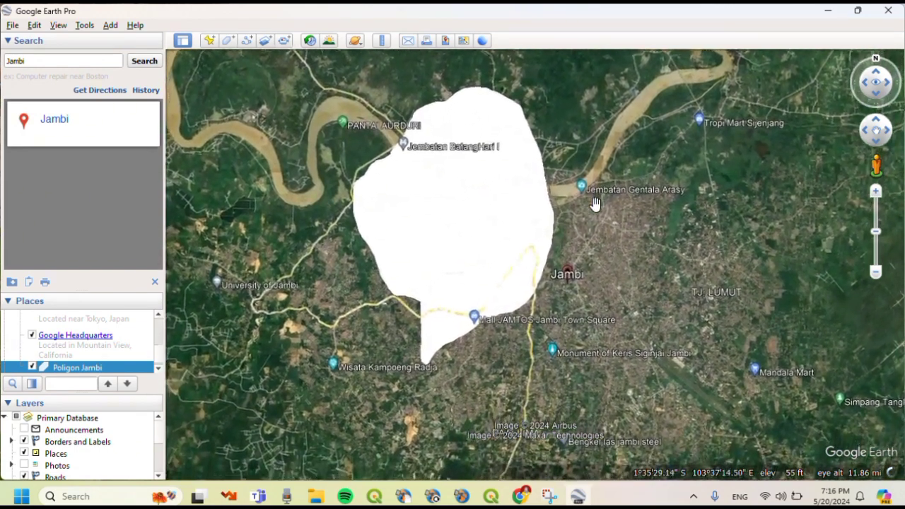
pyautogui.moveTo(595, 204); pyautogui.dragTo(600, 263)
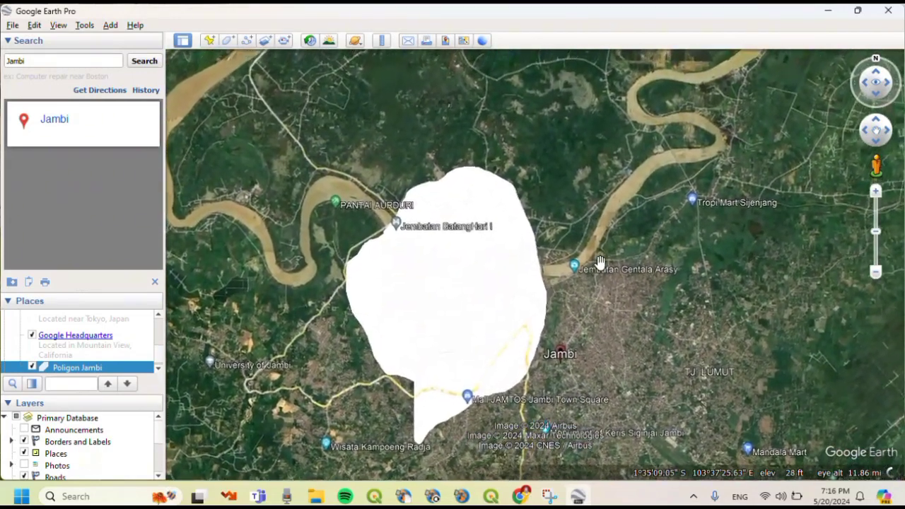
pyautogui.press('super+shift+s')
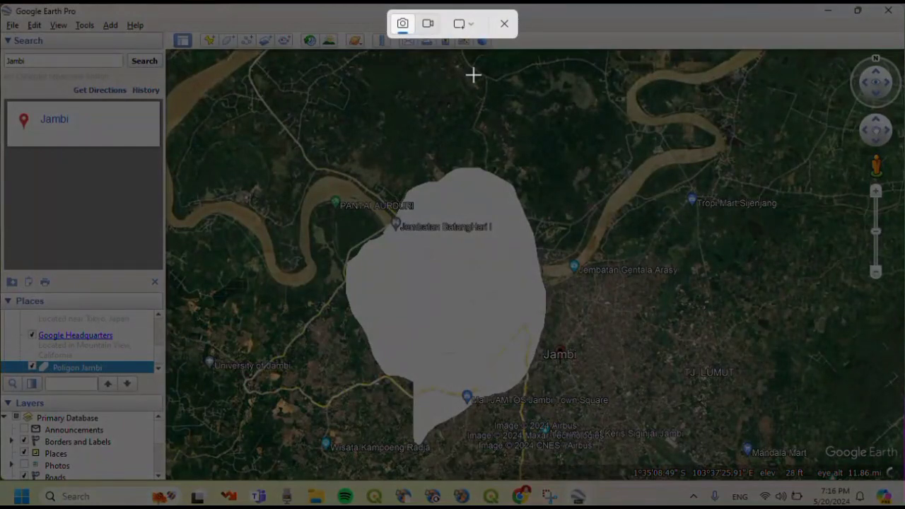
pyautogui.click(475, 34)
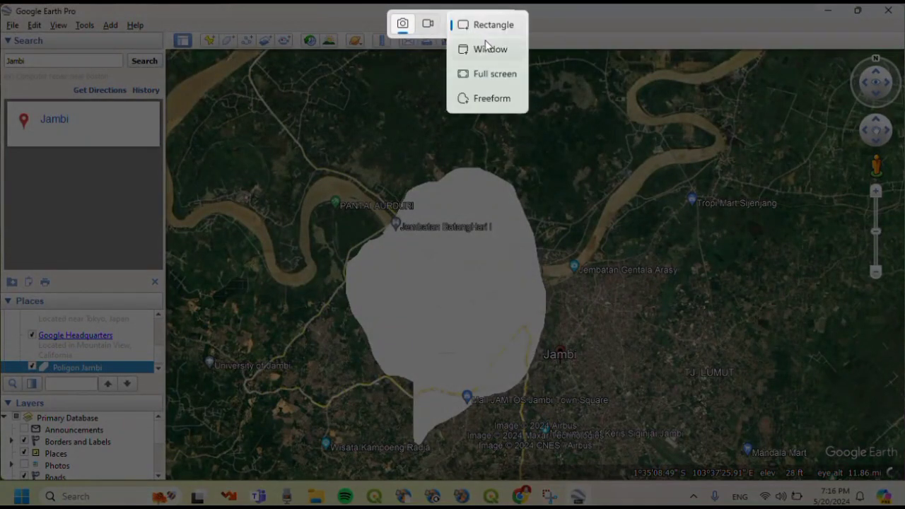
pyautogui.click(485, 32)
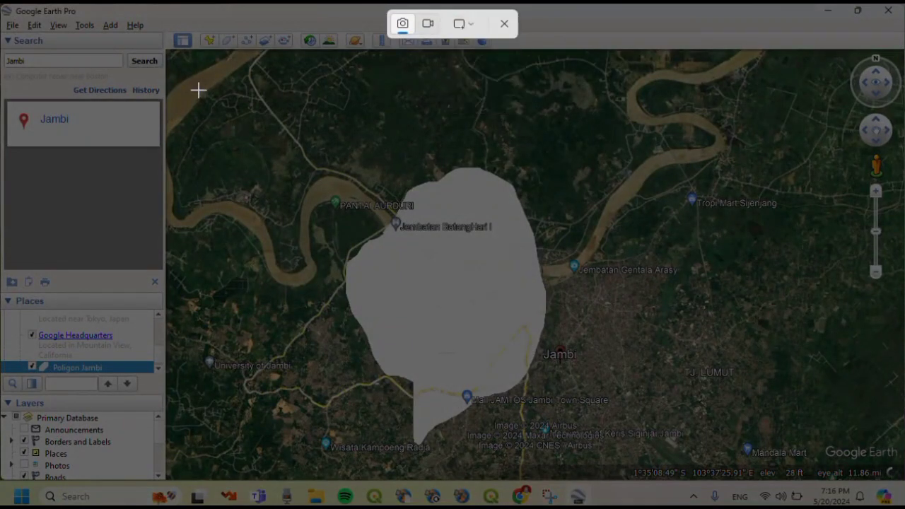
pyautogui.moveTo(204, 87); pyautogui.dragTo(716, 467)
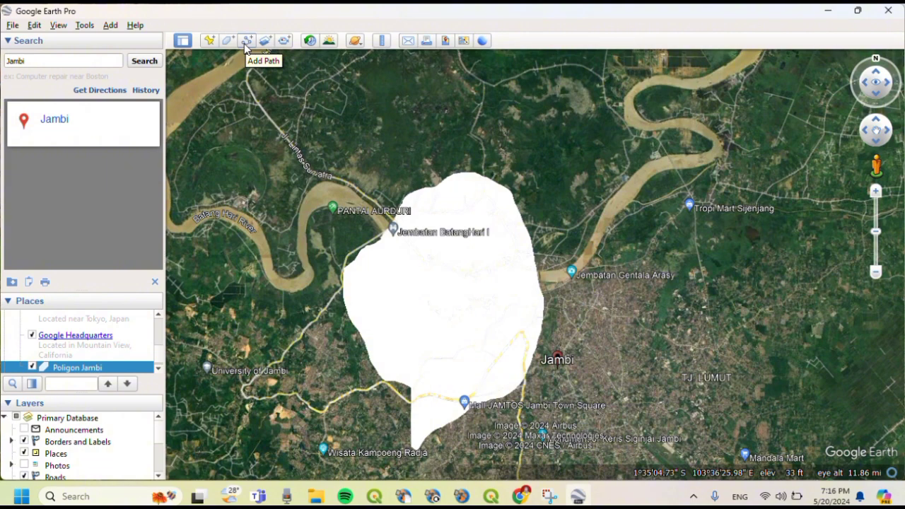
# - Start a new path and set its line colour to mauve
pyautogui.click(245, 41)
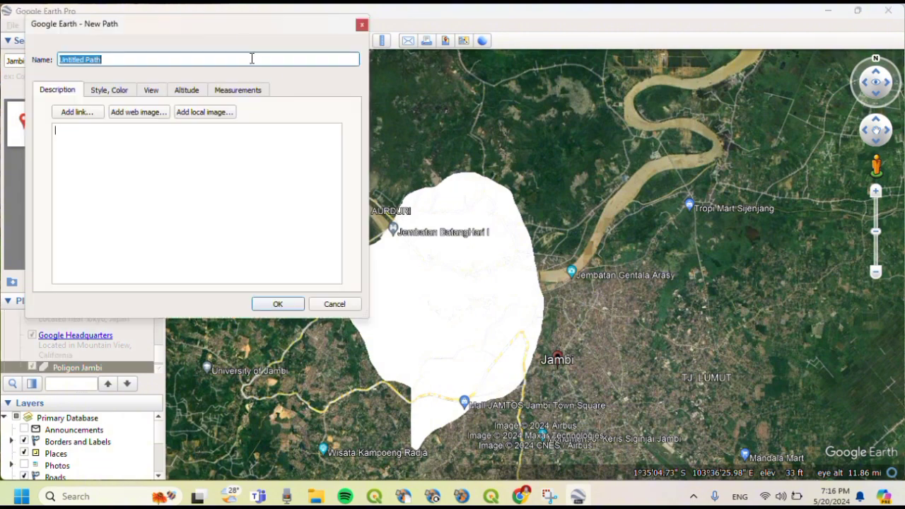
pyautogui.moveTo(220, 24); pyautogui.dragTo(254, 38)
pyautogui.click(152, 104)
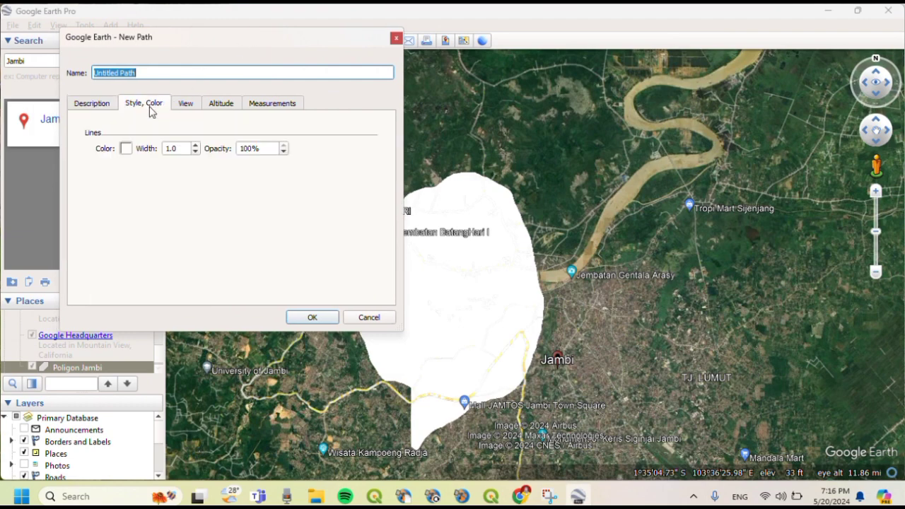
pyautogui.click(126, 152)
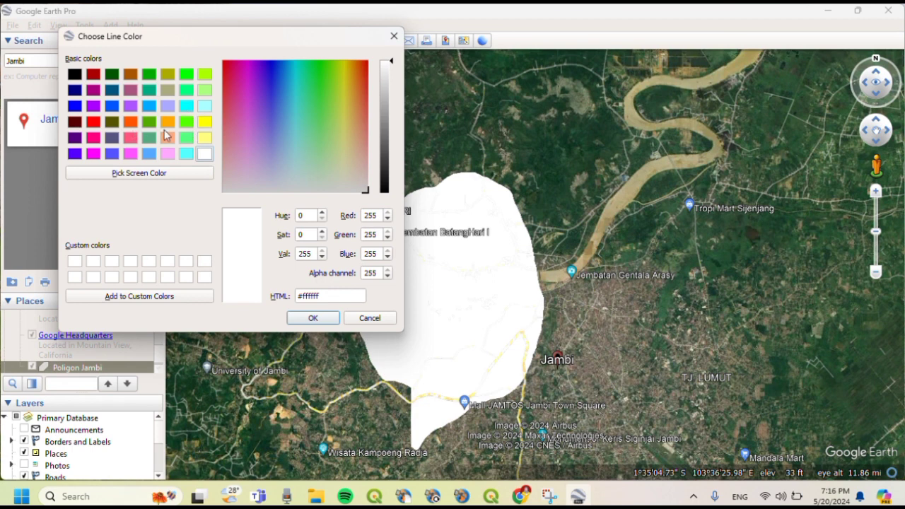
pyautogui.click(130, 90)
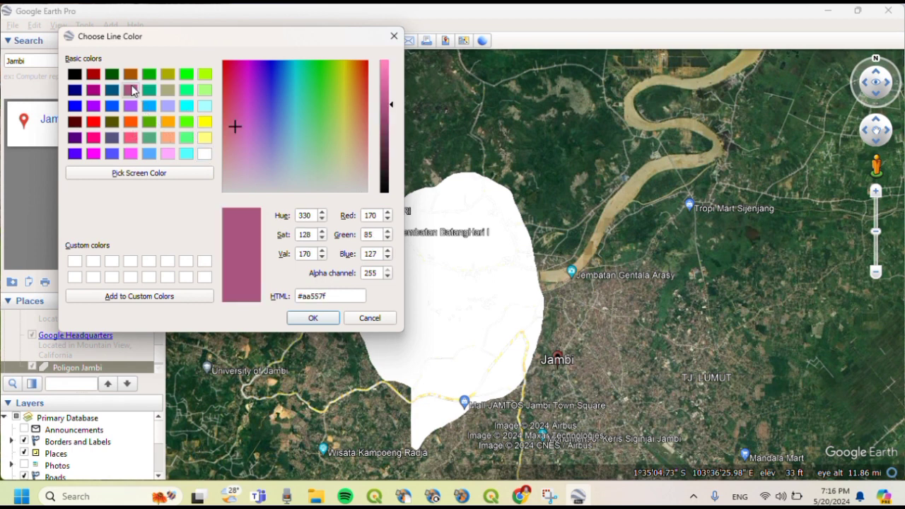
pyautogui.click(309, 318)
# - Trace the path zigzagging across the polygon and name it 'Titik Kontur Jambi'
pyautogui.moveTo(225, 36); pyautogui.dragTo(47, 13)
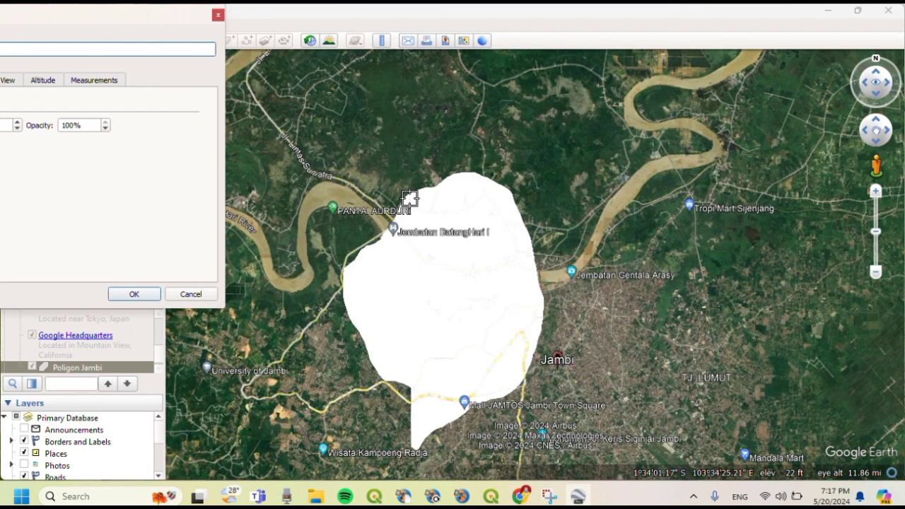
pyautogui.moveTo(412, 198)
pyautogui.mouseDown()
pyautogui.moveTo(476, 196)
pyautogui.moveTo(418, 201)
pyautogui.moveTo(481, 178)
pyautogui.moveTo(456, 196)
pyautogui.moveTo(487, 185)
pyautogui.moveTo(418, 206)
pyautogui.moveTo(424, 195)
pyautogui.moveTo(468, 217)
pyautogui.moveTo(381, 244)
pyautogui.moveTo(534, 245)
pyautogui.moveTo(487, 263)
pyautogui.moveTo(376, 251)
pyautogui.moveTo(461, 242)
pyautogui.moveTo(534, 280)
pyautogui.moveTo(495, 295)
pyautogui.moveTo(398, 295)
pyautogui.moveTo(379, 282)
pyautogui.mouseUp()
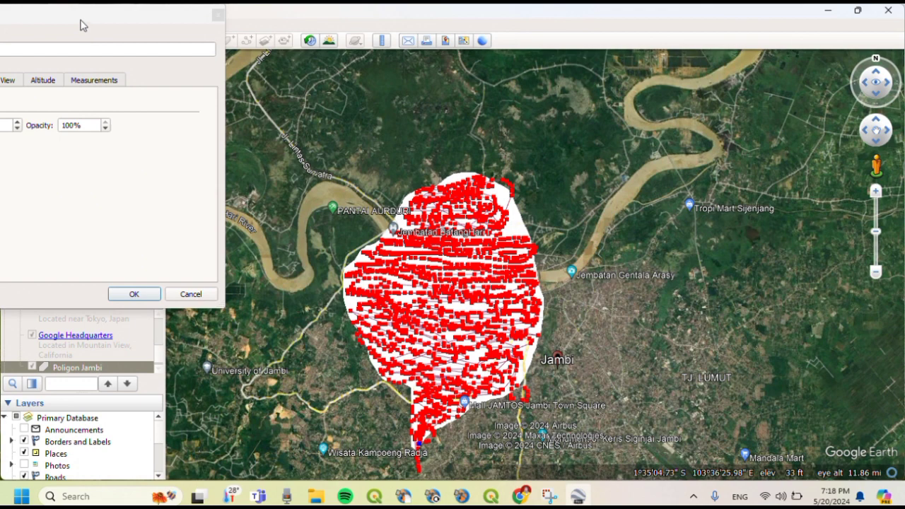
pyautogui.click(81, 24)
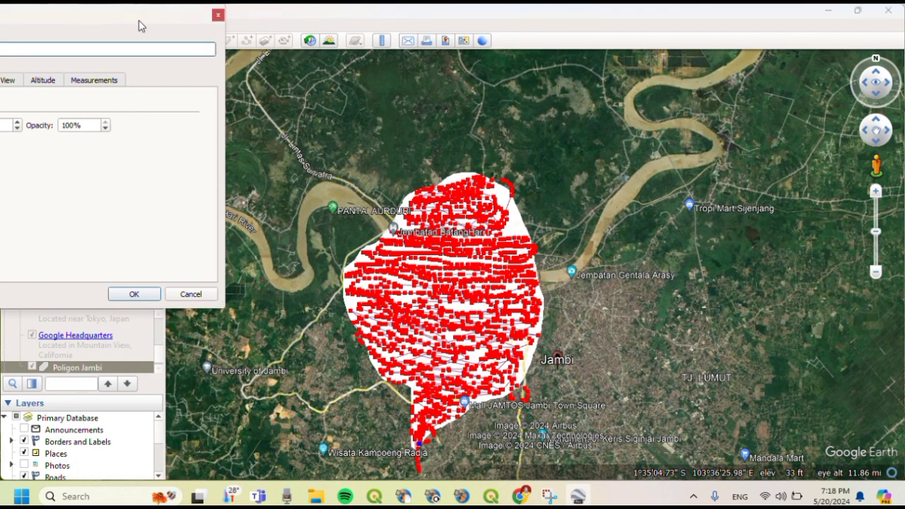
pyautogui.moveTo(117, 22); pyautogui.dragTo(274, 25)
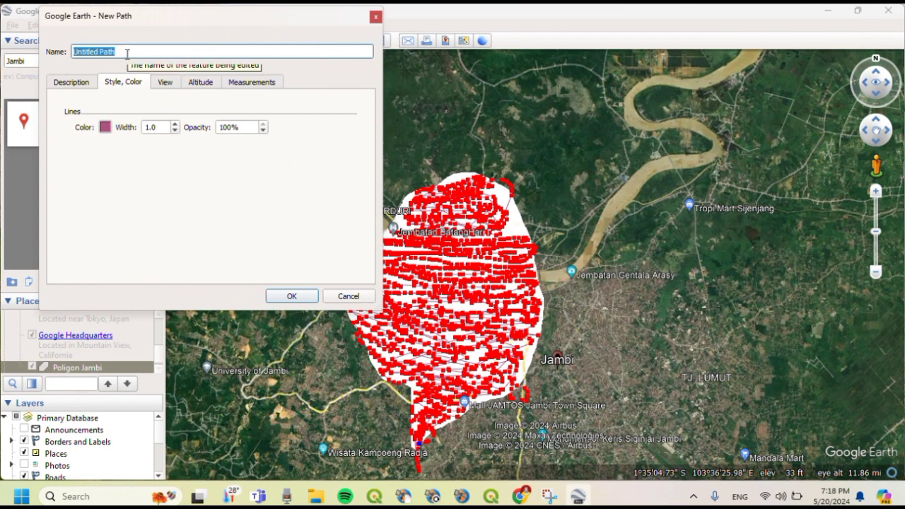
pyautogui.press('BackSpace')
pyautogui.write('T')
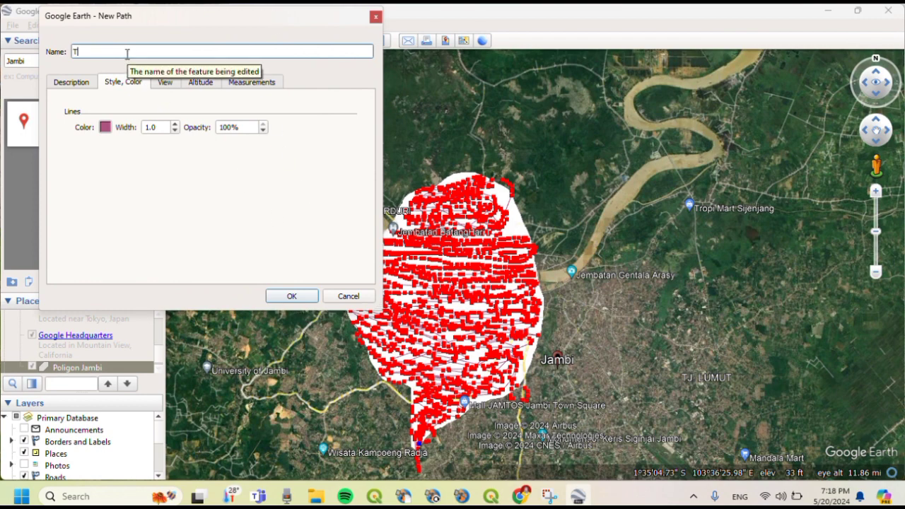
pyautogui.write('itik k')
pyautogui.press('BackSpace')
pyautogui.write('Kontur Jambi')
# - Save the Titik Kontur Jambi path as KML in Downloads\Jambi, replacing the existing file
pyautogui.click(279, 296)
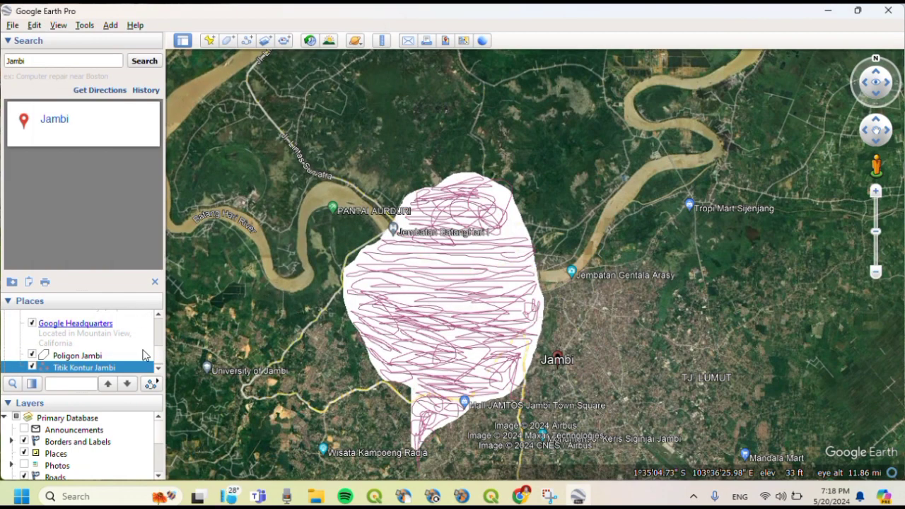
pyautogui.scroll(-1, 160, 359)
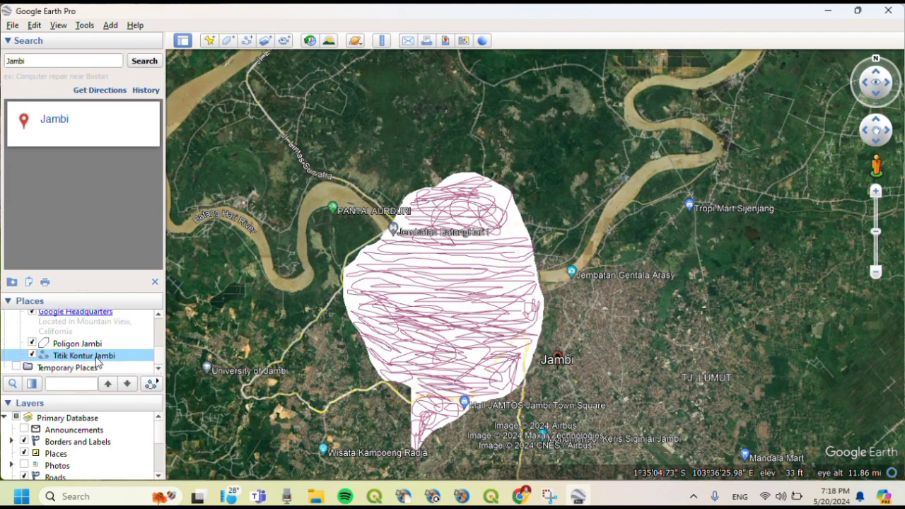
pyautogui.rightClick(98, 357)
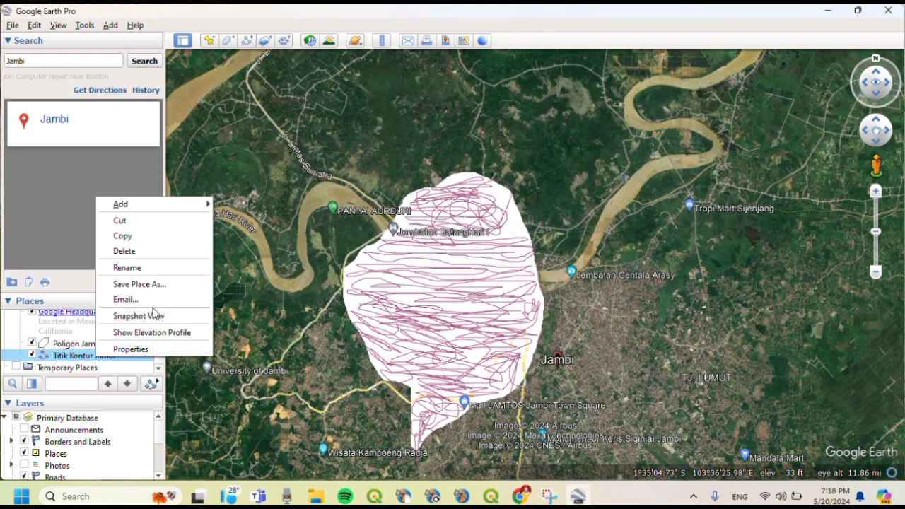
pyautogui.click(145, 288)
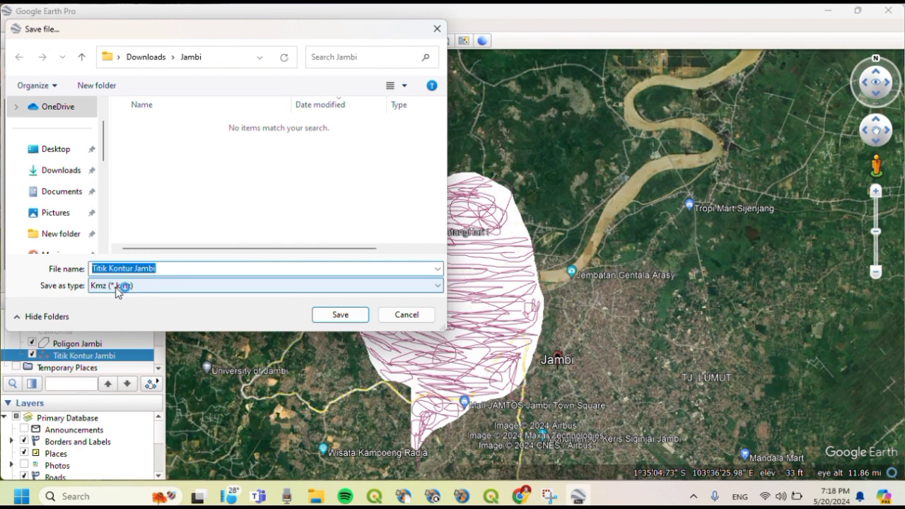
pyautogui.click(116, 288)
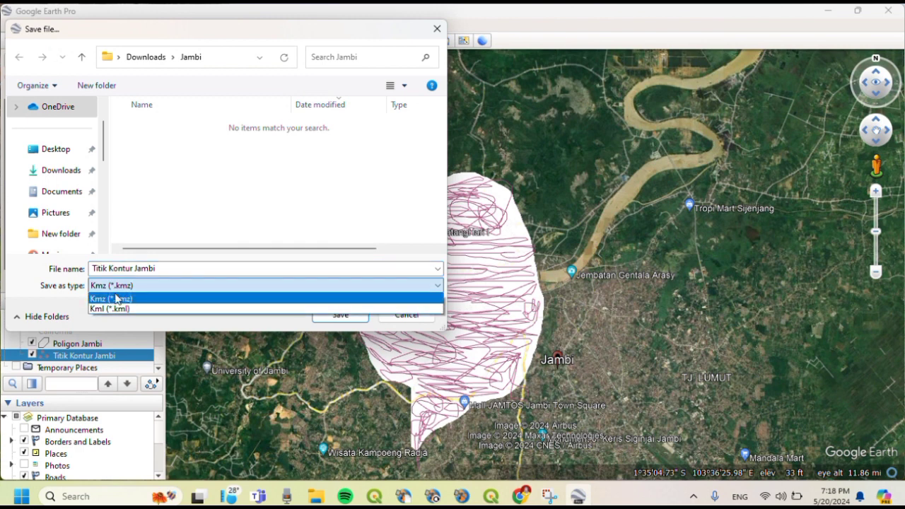
pyautogui.click(113, 309)
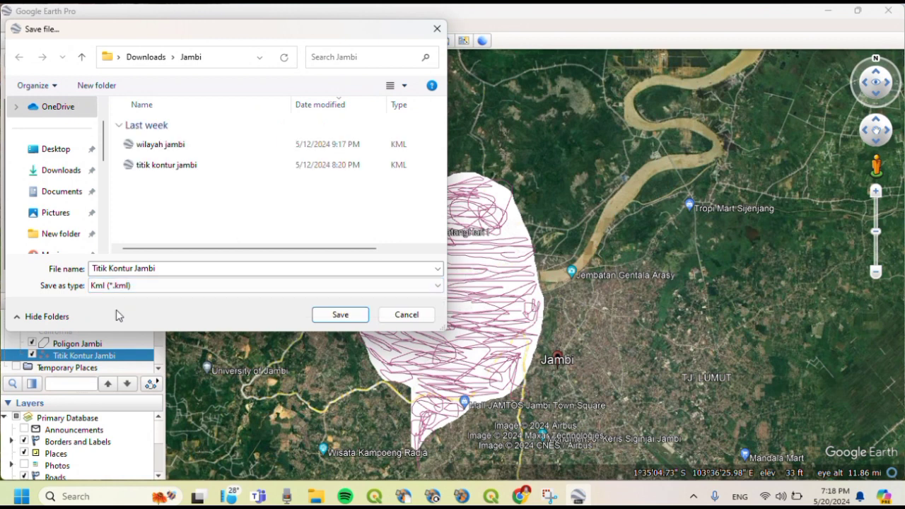
pyautogui.moveTo(104, 150); pyautogui.dragTo(102, 192)
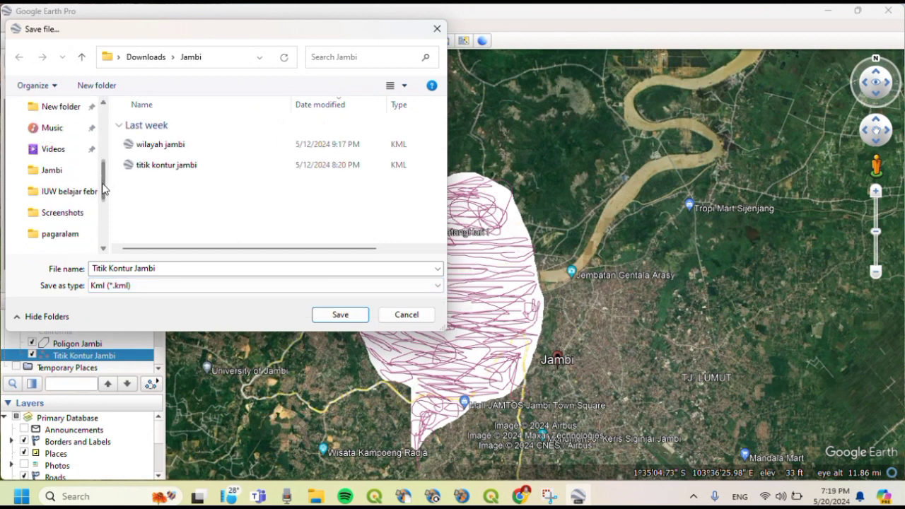
pyautogui.click(56, 176)
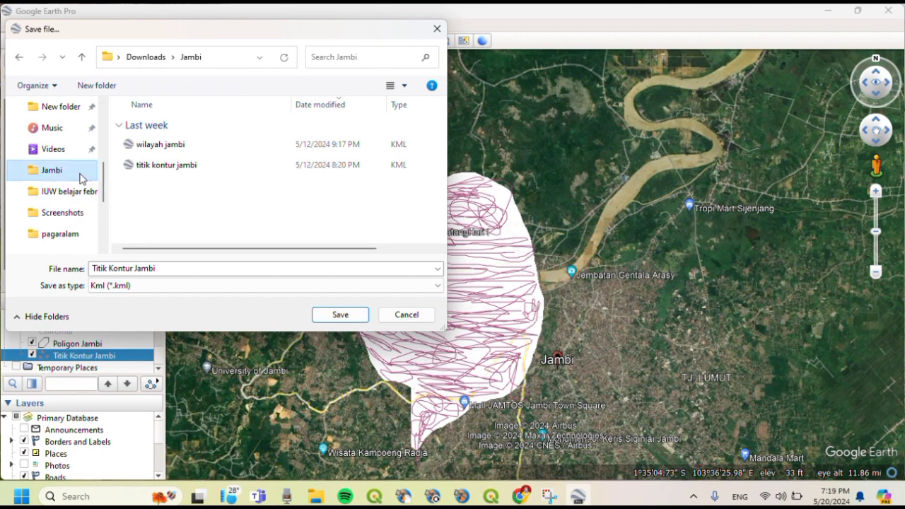
pyautogui.click(337, 317)
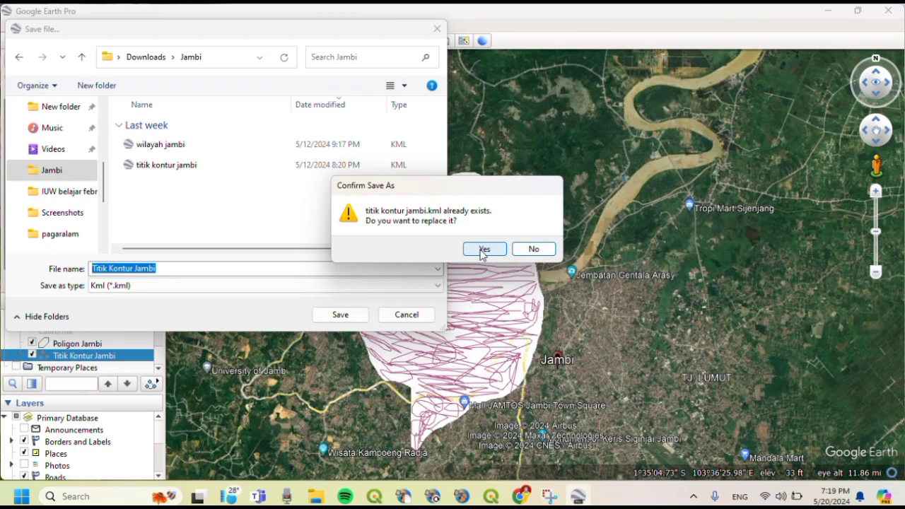
pyautogui.click(483, 249)
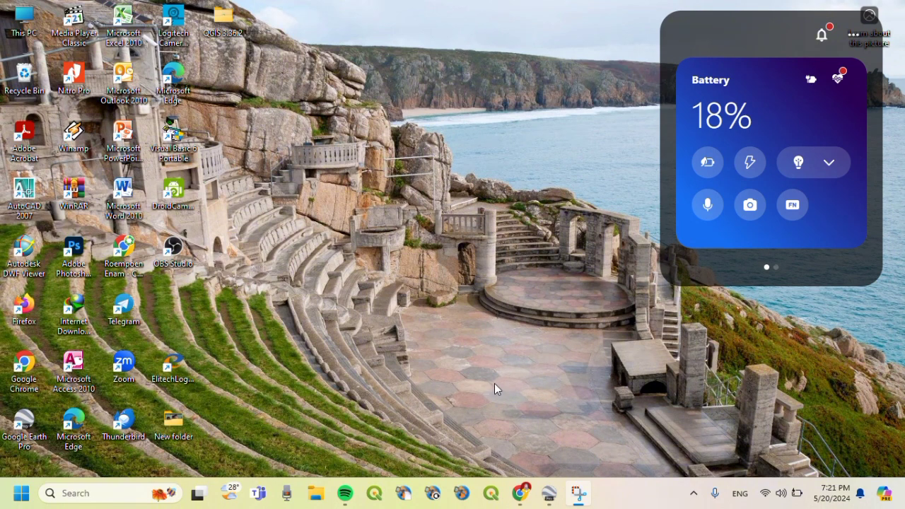
# - Open a new Chrome tab and search 'gps' to reach GPS Visualizer
pyautogui.click(521, 493)
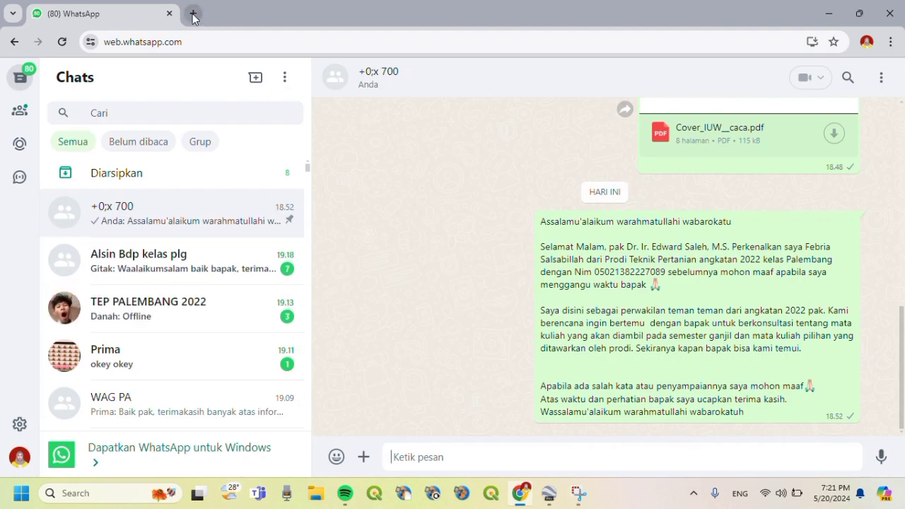
pyautogui.click(193, 15)
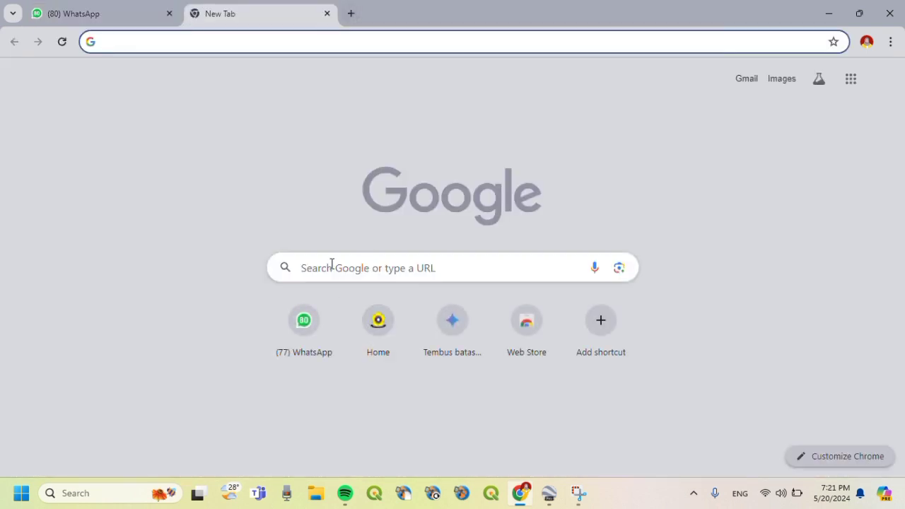
pyautogui.click(331, 264)
pyautogui.write('gps')
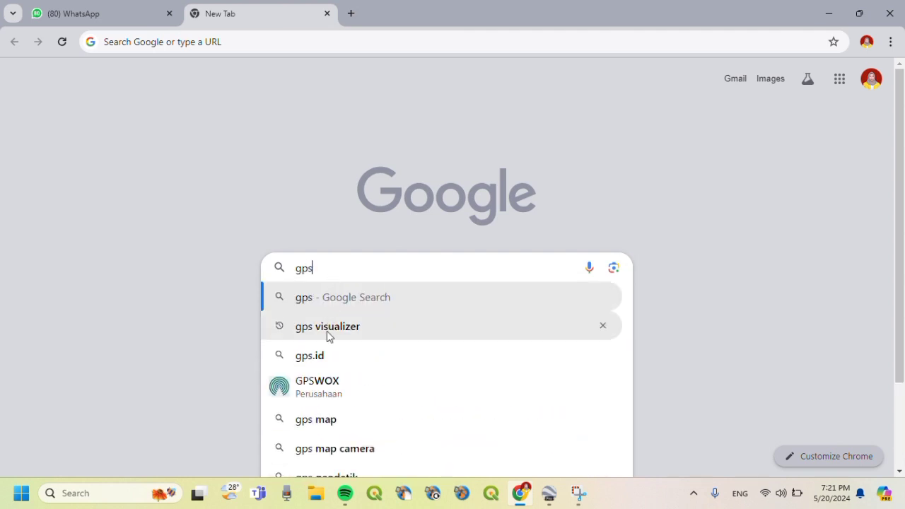
pyautogui.click(329, 325)
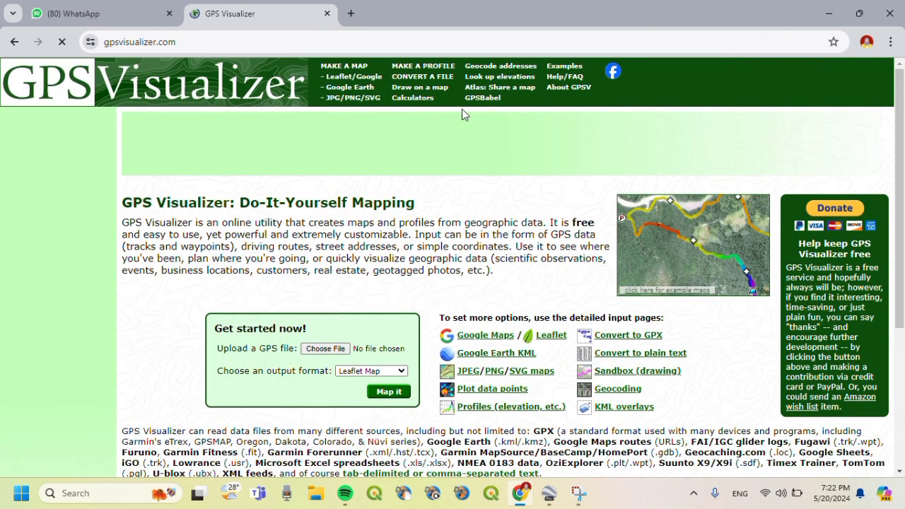
# - Upload titik kontur jambi.kml to the elevation lookup with Plain text output and convert it
pyautogui.click(511, 78)
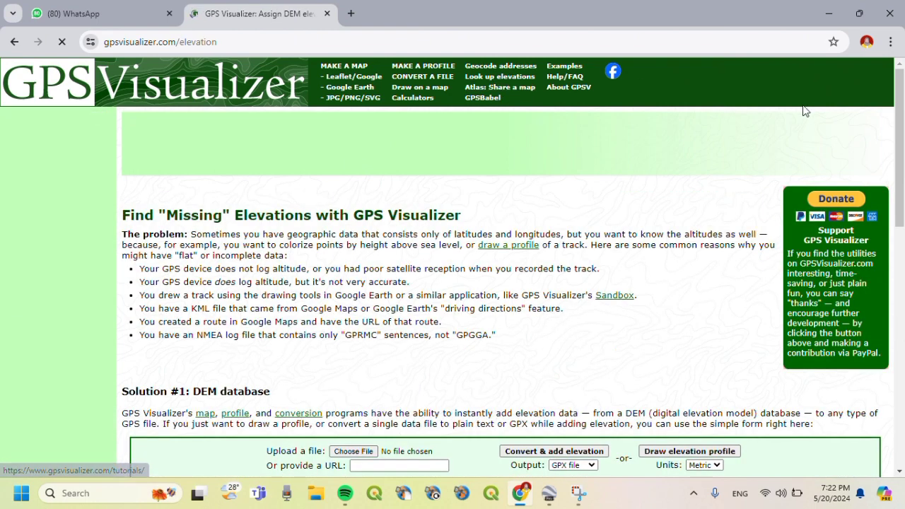
pyautogui.moveTo(896, 124); pyautogui.dragTo(893, 244)
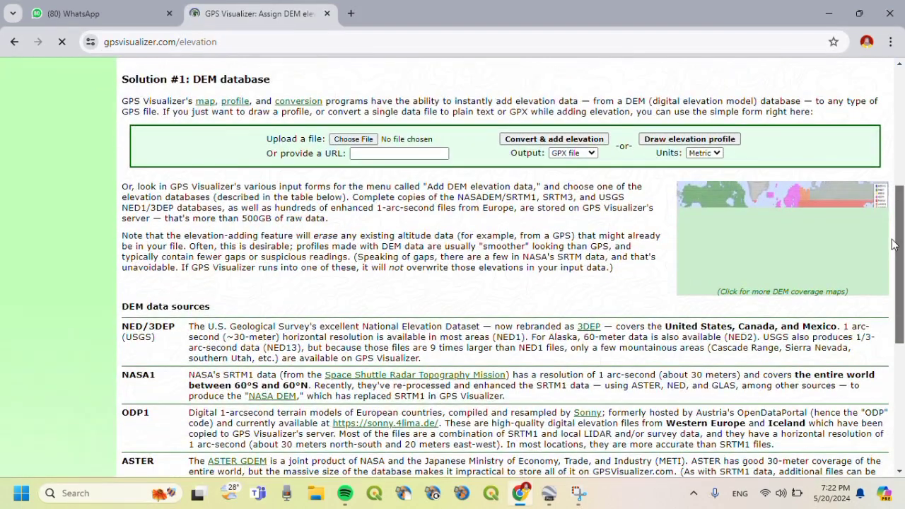
pyautogui.click(361, 139)
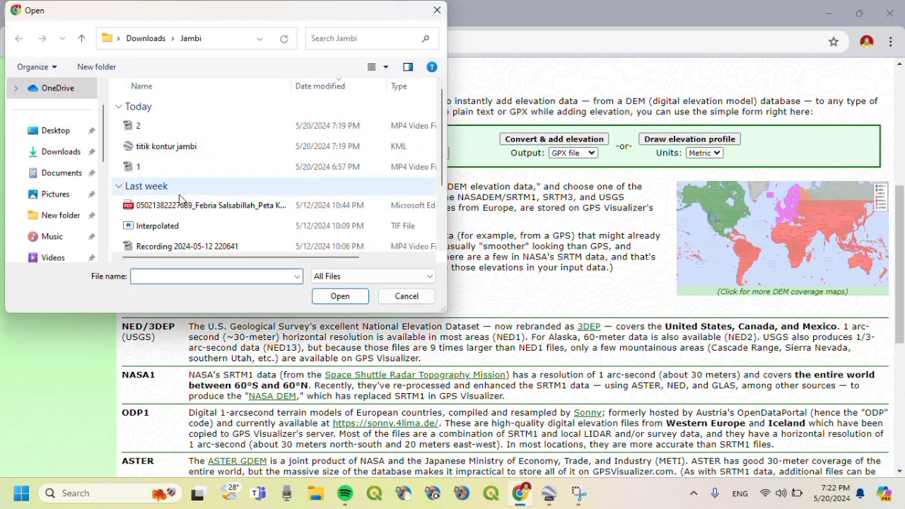
pyautogui.click(161, 155)
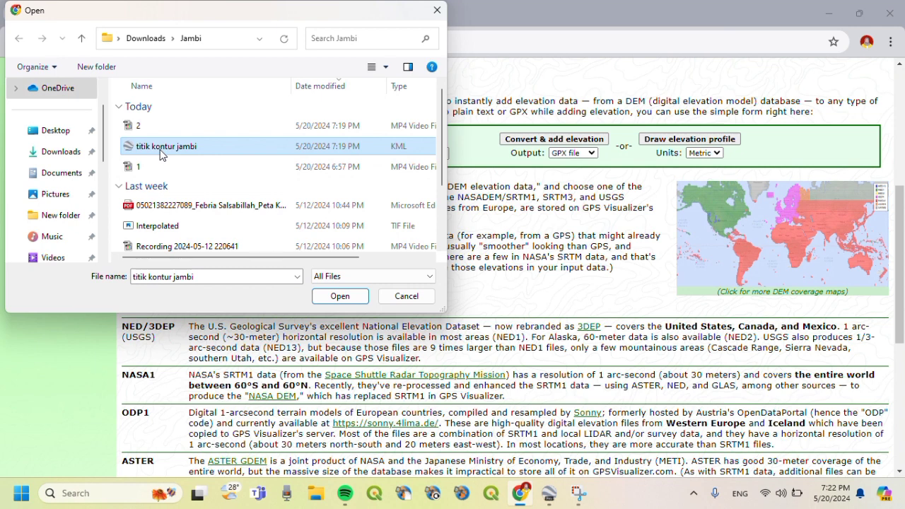
pyautogui.click(343, 297)
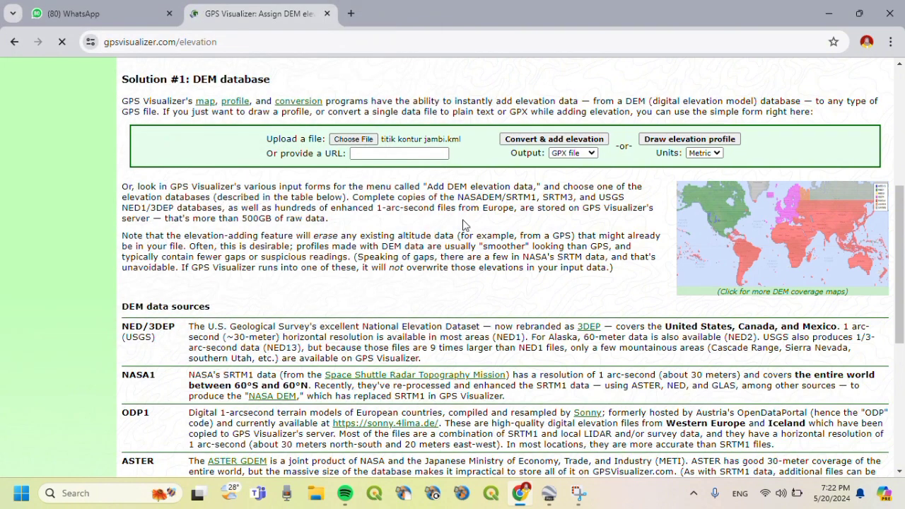
pyautogui.click(592, 156)
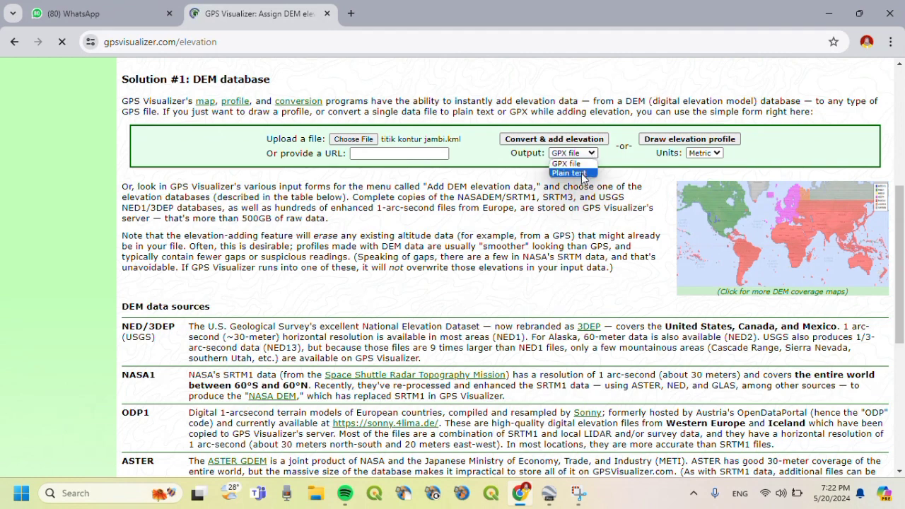
pyautogui.click(582, 174)
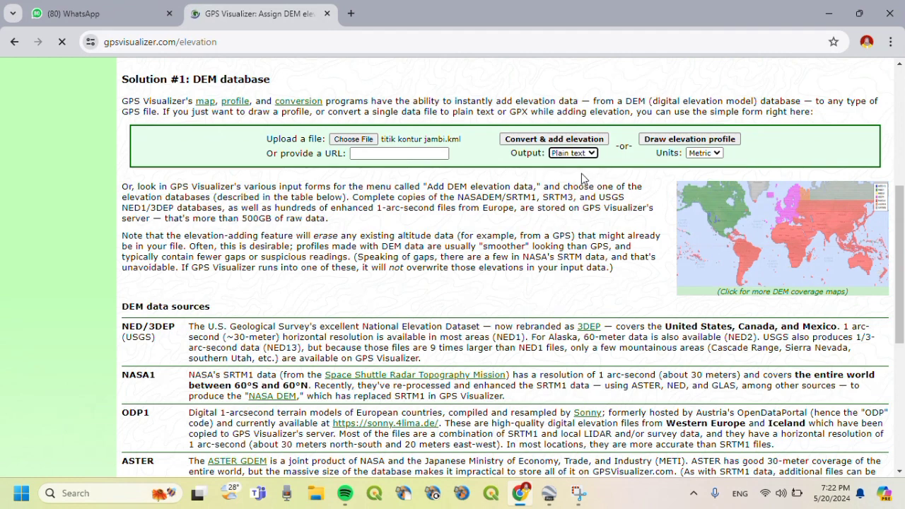
pyautogui.click(536, 139)
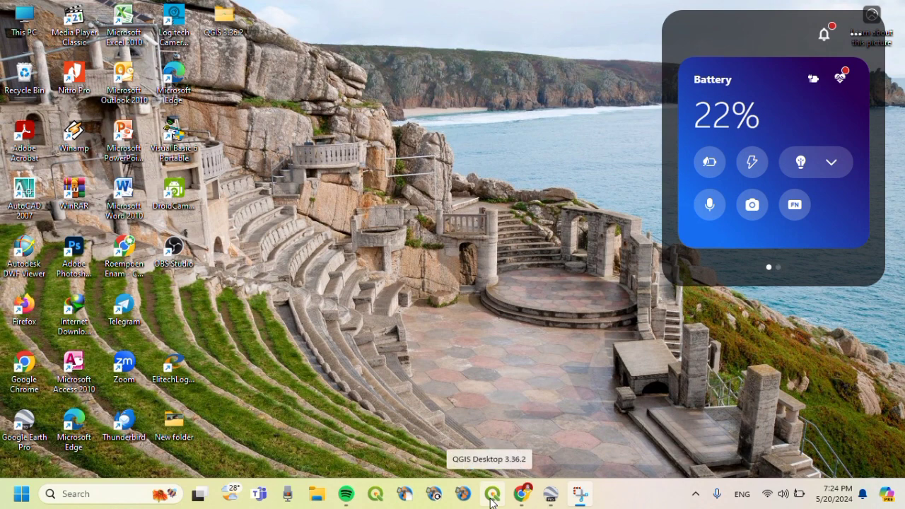
# - Launch QGIS Desktop 3.36.2 and start a New Empty Project
pyautogui.click(493, 498)
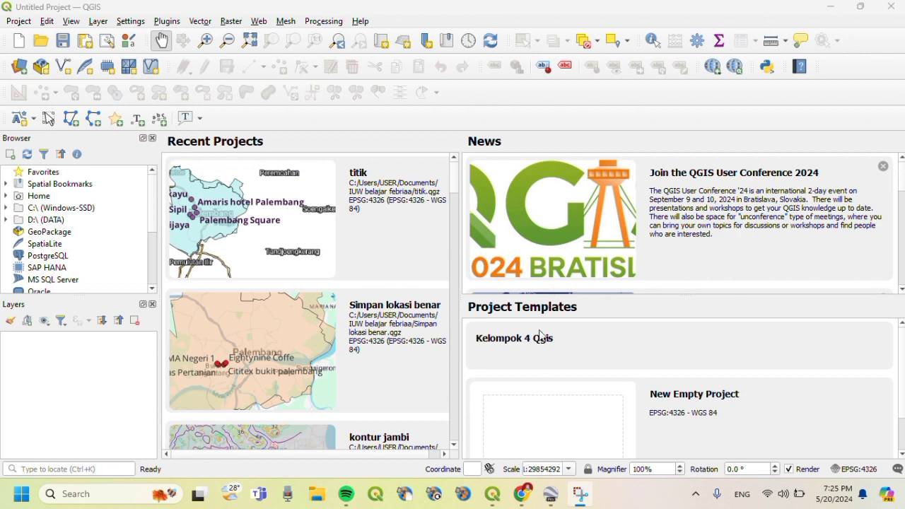
pyautogui.click(526, 412)
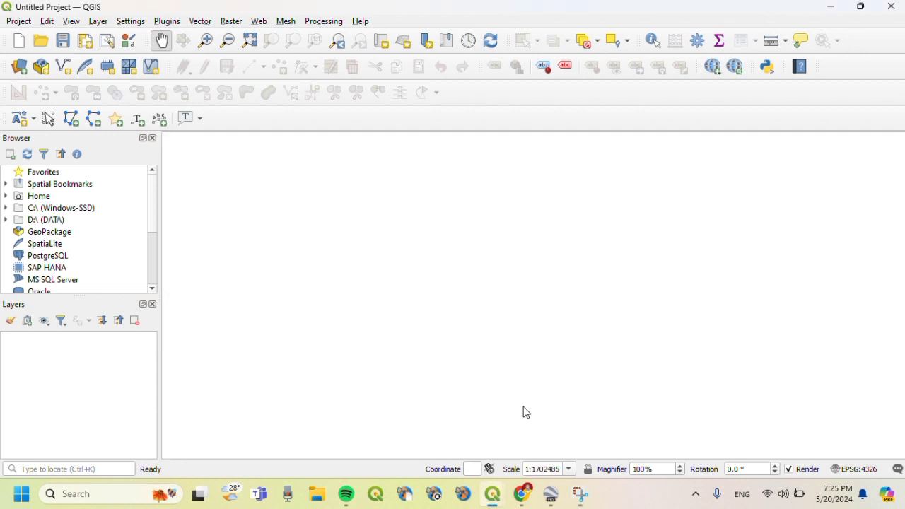
pyautogui.click(23, 65)
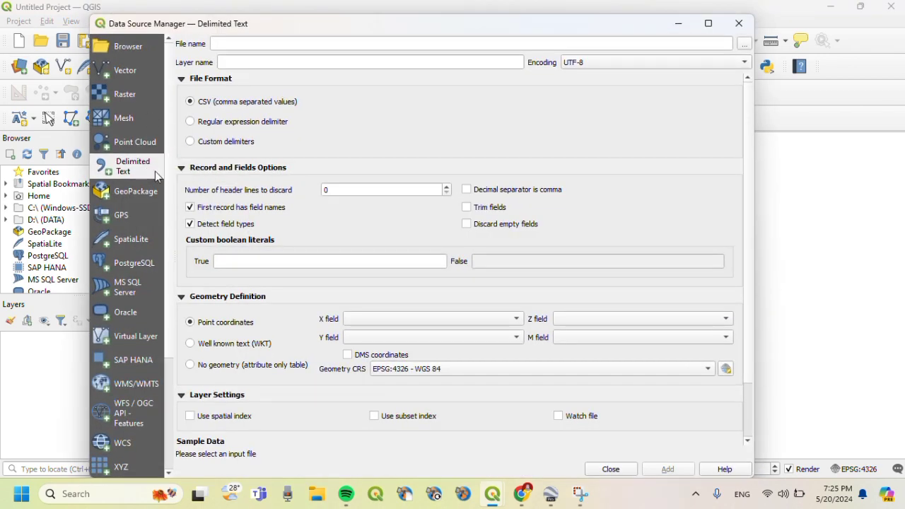
pyautogui.click(746, 46)
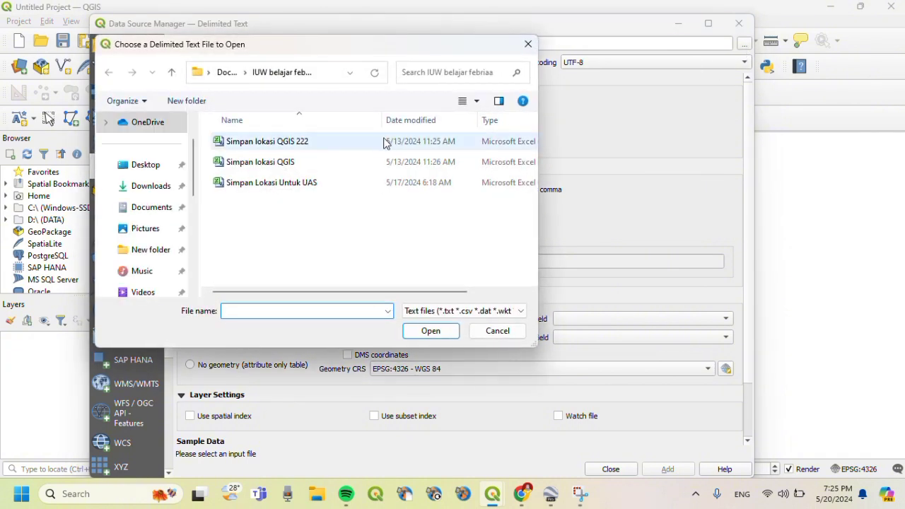
pyautogui.click(149, 193)
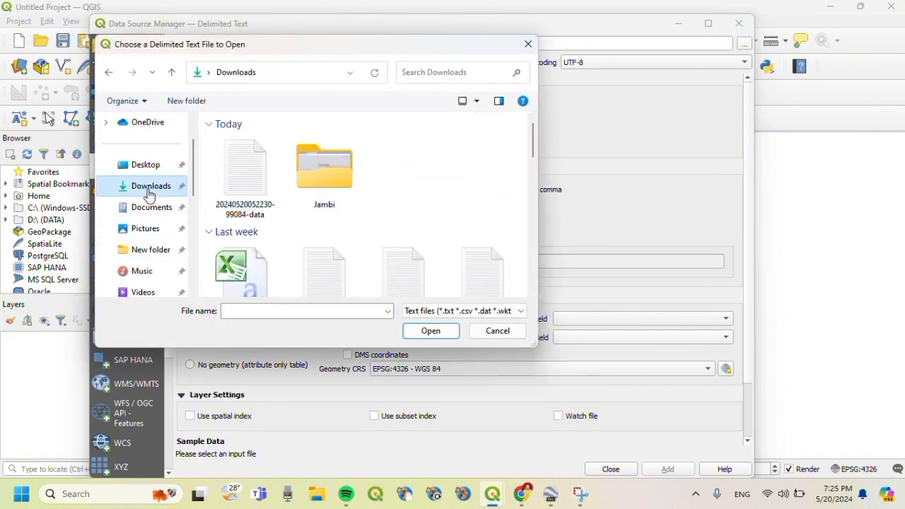
pyautogui.click(258, 186)
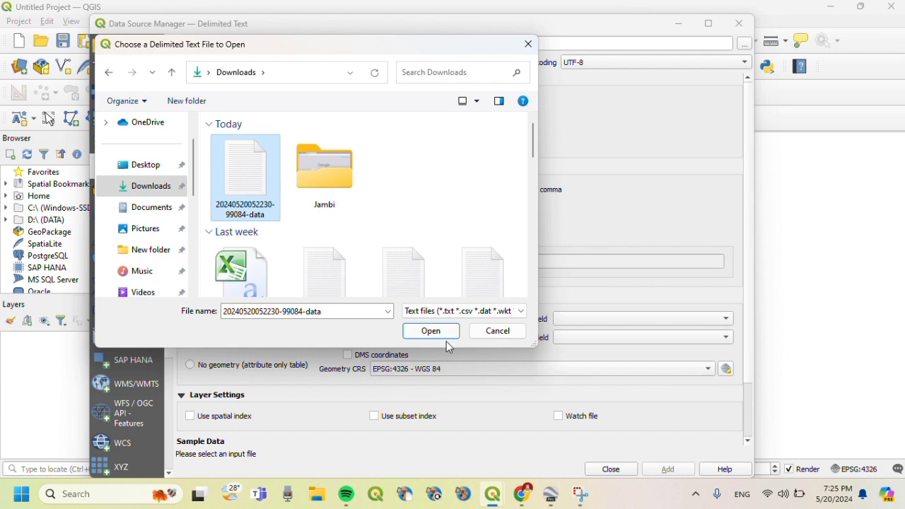
pyautogui.click(431, 332)
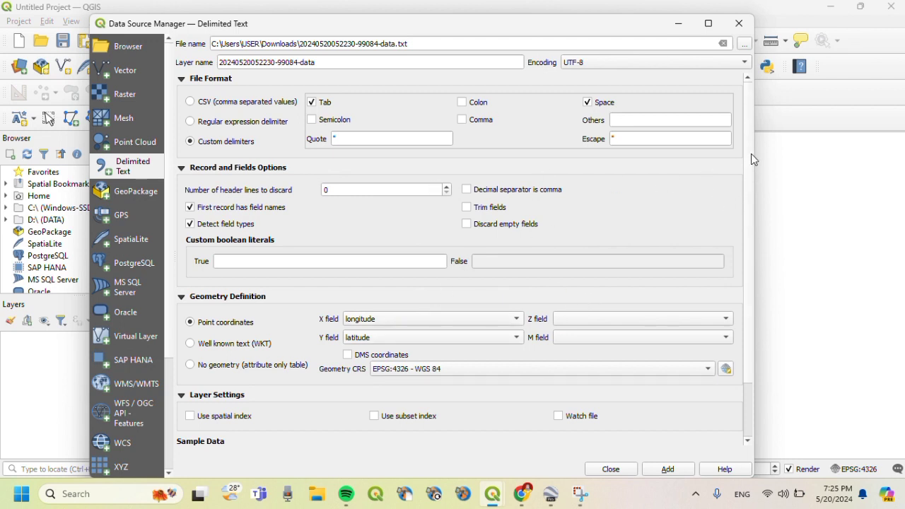
pyautogui.scroll(-2, 751, 153)
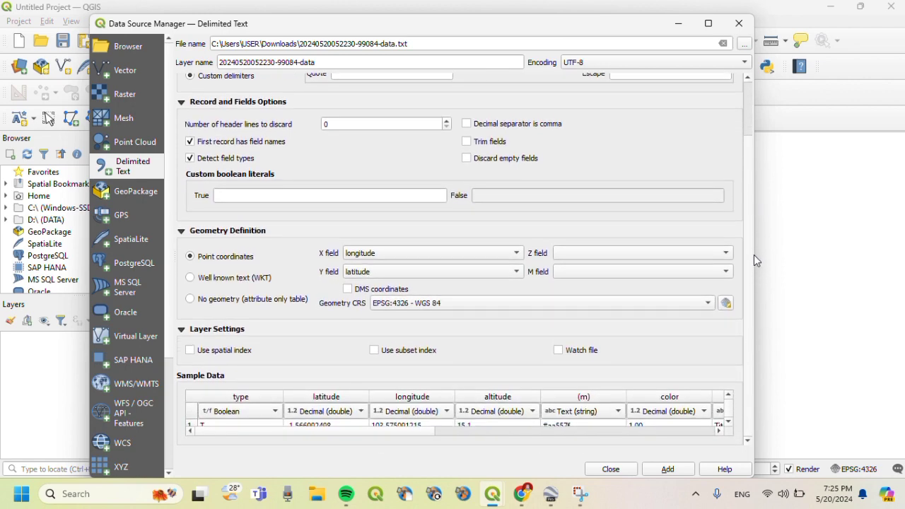
pyautogui.scroll(2, 751, 162)
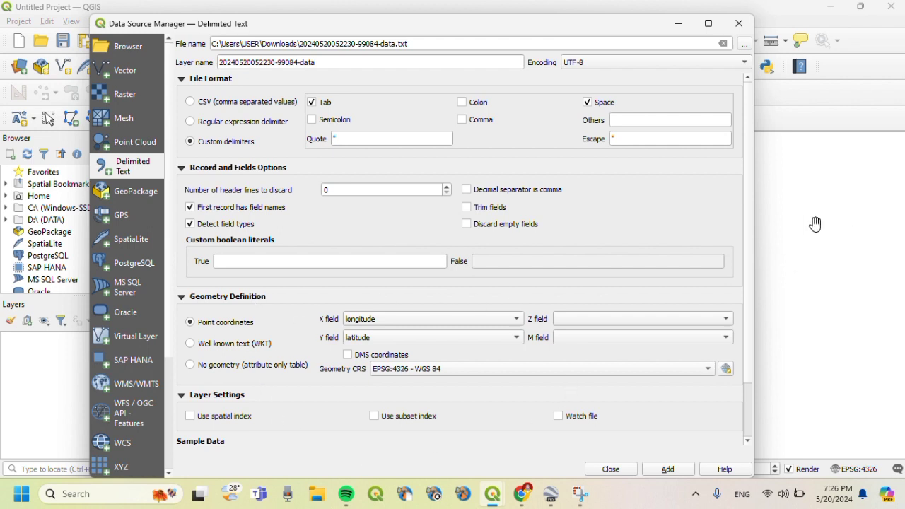
pyautogui.scroll(-3, 744, 166)
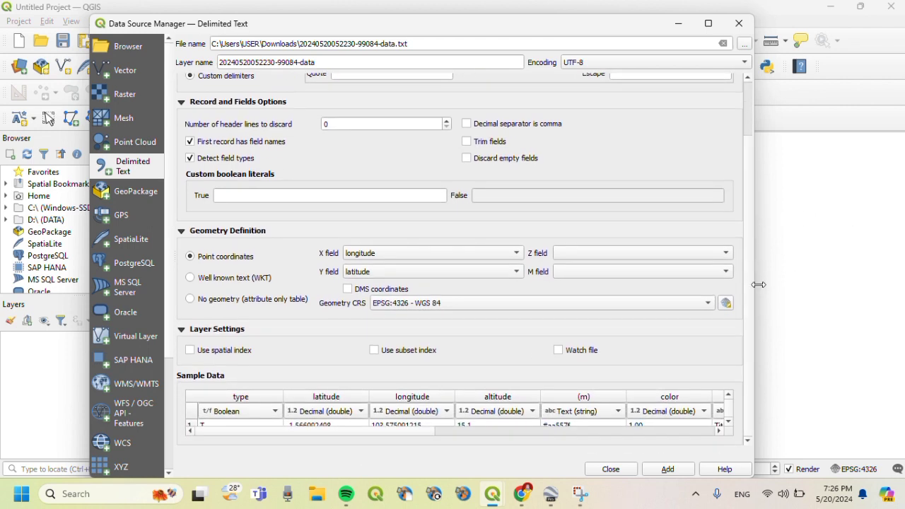
pyautogui.click(665, 469)
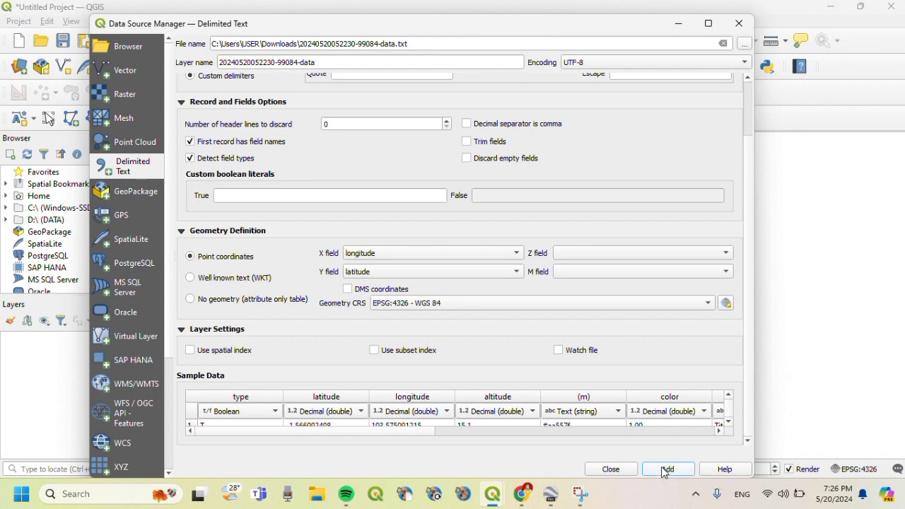
pyautogui.click(612, 473)
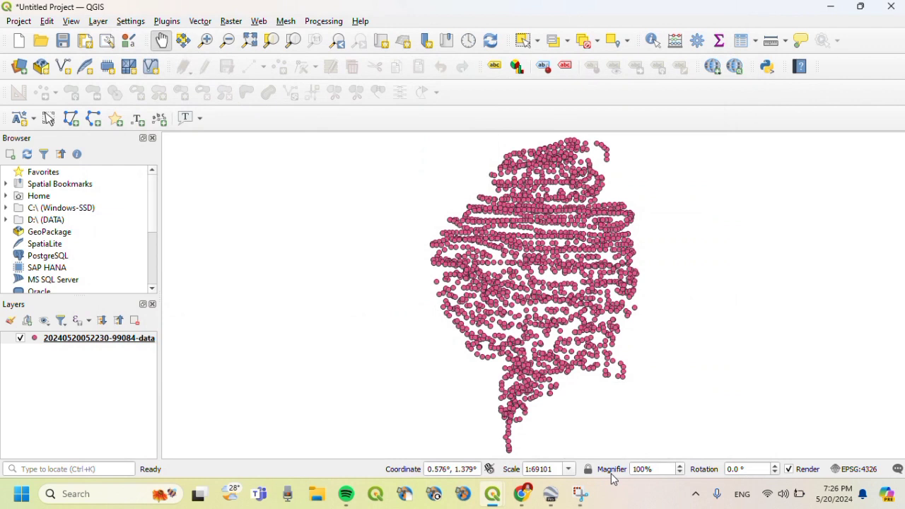
# - Recenter the map and launch IDW interpolation from Processing Algorithms by searching 'idw'
pyautogui.moveTo(592, 308); pyautogui.dragTo(562, 313)
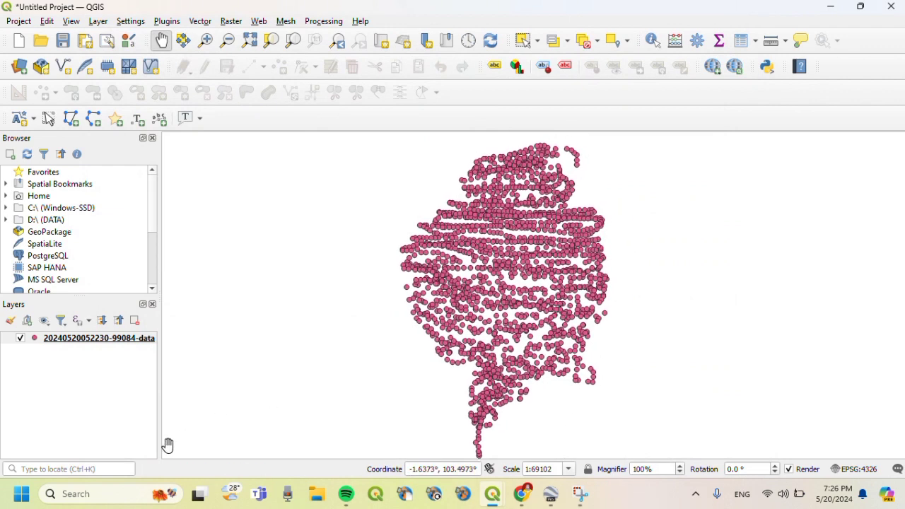
pyautogui.click(55, 470)
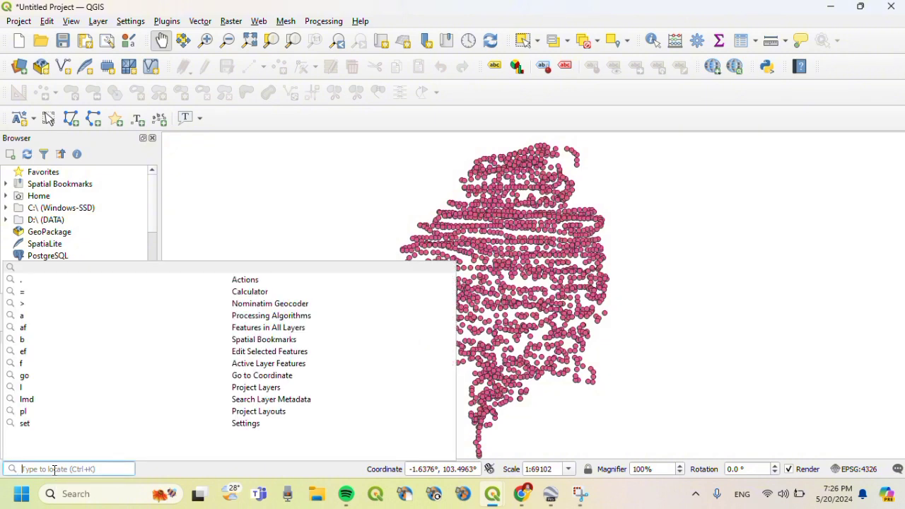
pyautogui.write('idw')
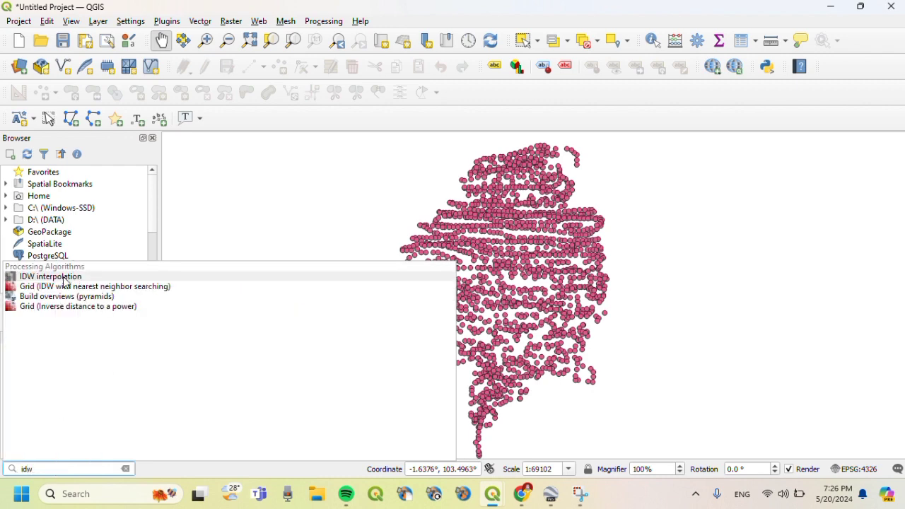
pyautogui.click(64, 278)
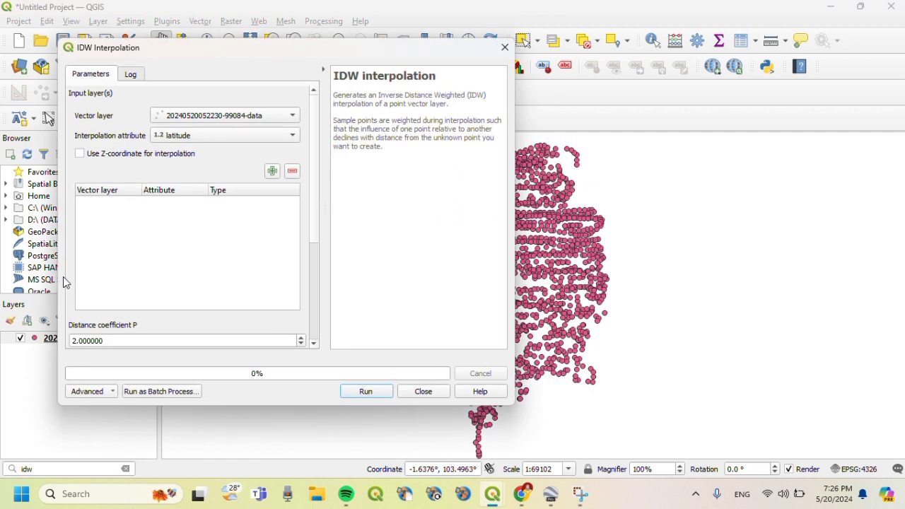
# - Interpolate the altitude field using the map canvas extent and a 0.003 pixel size
pyautogui.click(216, 137)
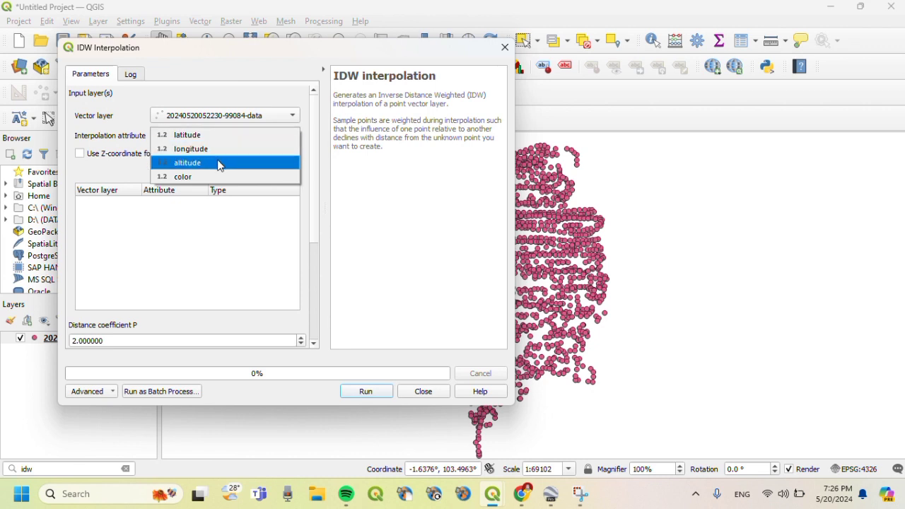
pyautogui.click(219, 164)
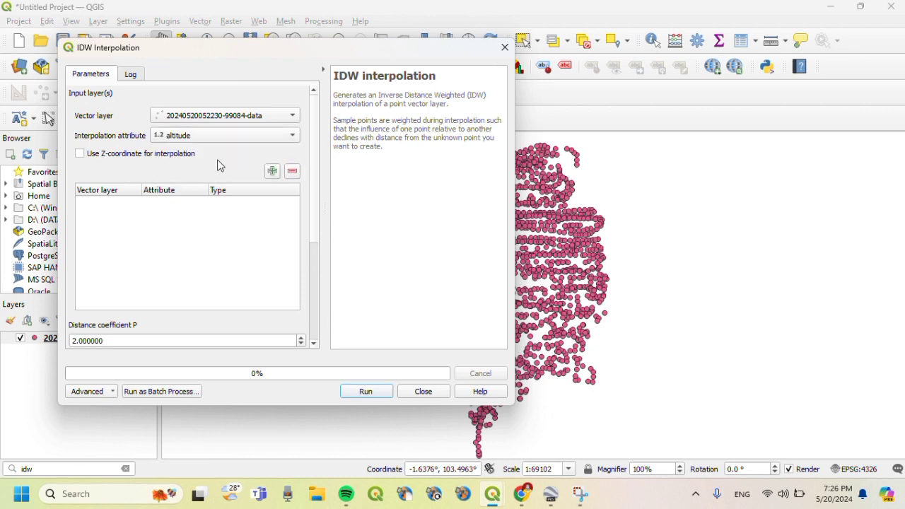
pyautogui.click(274, 172)
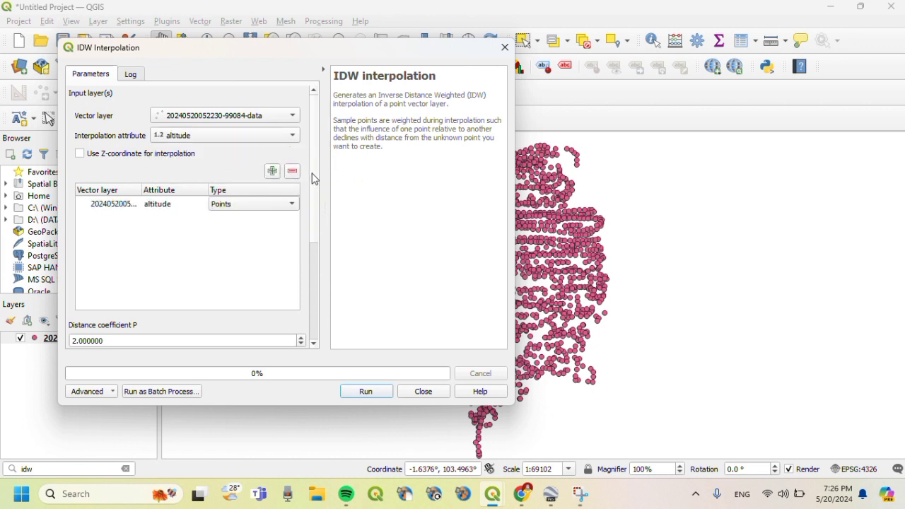
pyautogui.scroll(-5, 311, 265)
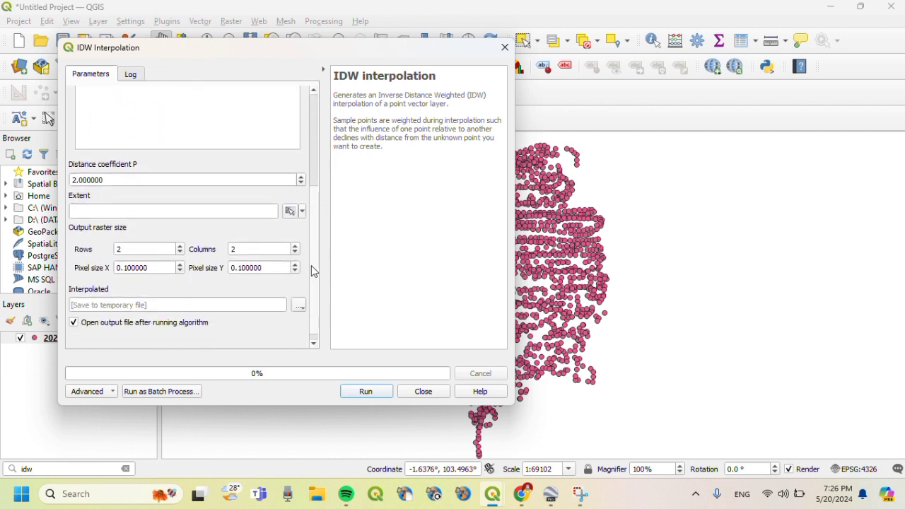
pyautogui.click(303, 202)
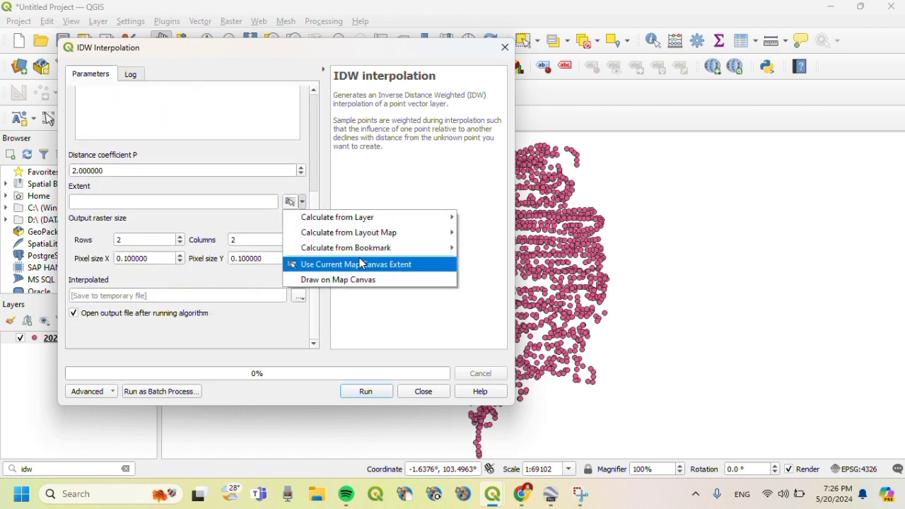
pyautogui.click(434, 266)
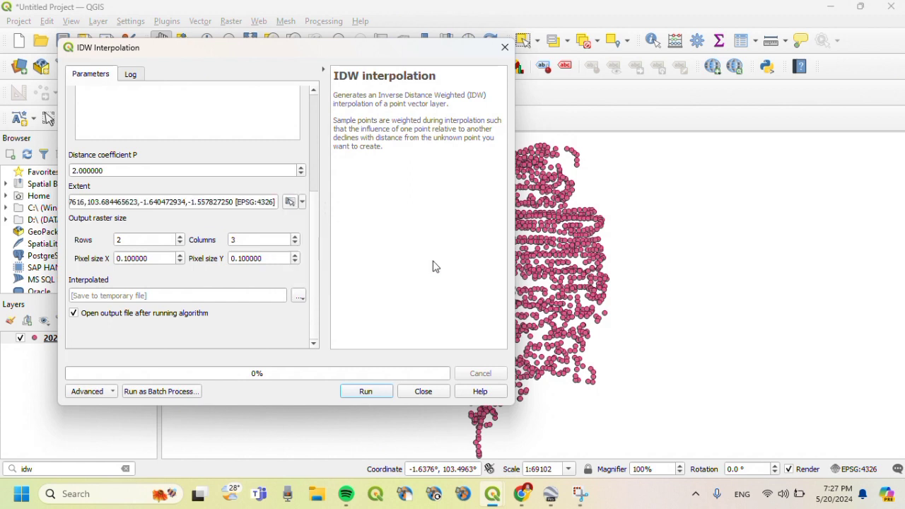
pyautogui.click(149, 260)
pyautogui.press('BackSpace')
pyautogui.press('BackSpace')
pyautogui.press('BackSpace')
pyautogui.press('BackSpace')
pyautogui.press('BackSpace')
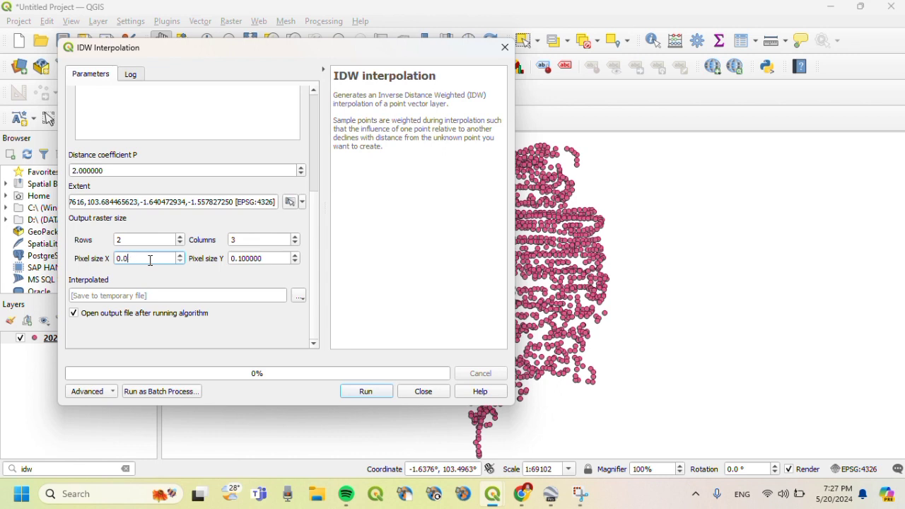
pyautogui.write('003')
pyautogui.press('Return')
# - Save the output as Interpolated.tif in the Jambi folder, replacing the old file, and run IDW
pyautogui.click(298, 298)
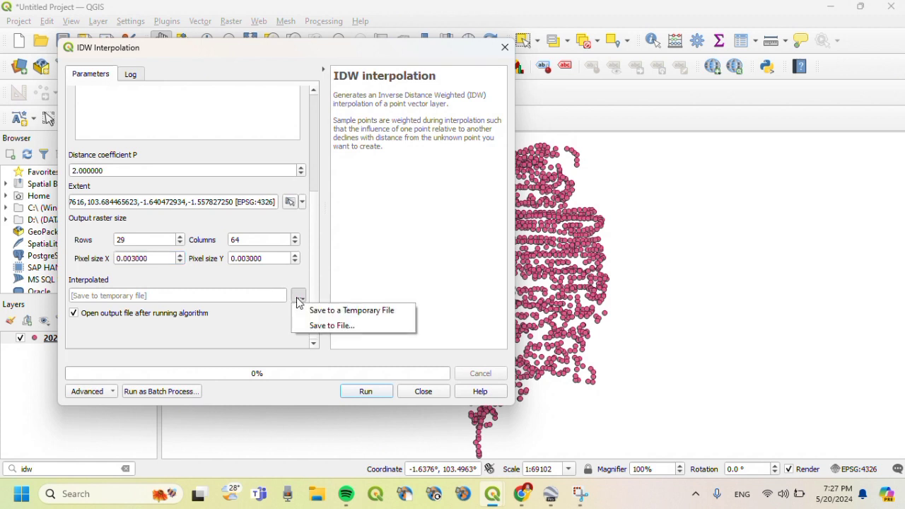
pyautogui.click(329, 327)
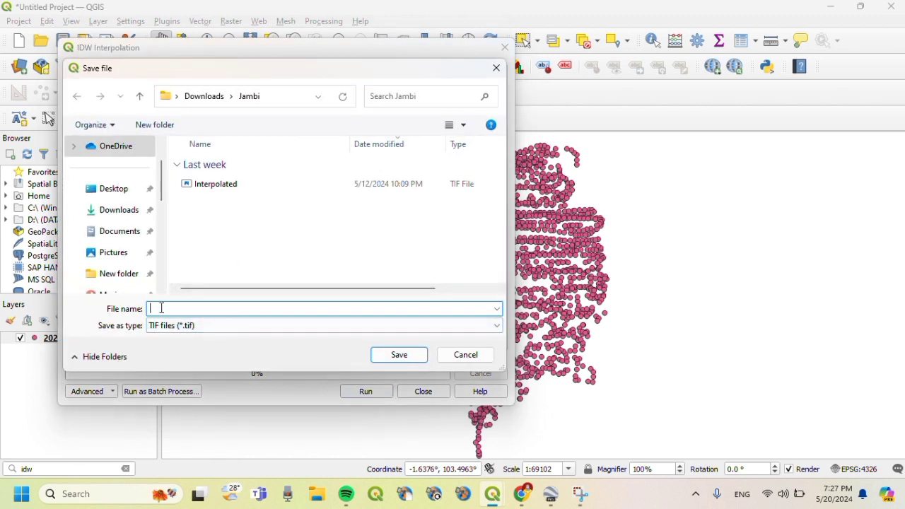
pyautogui.write('Interpolated')
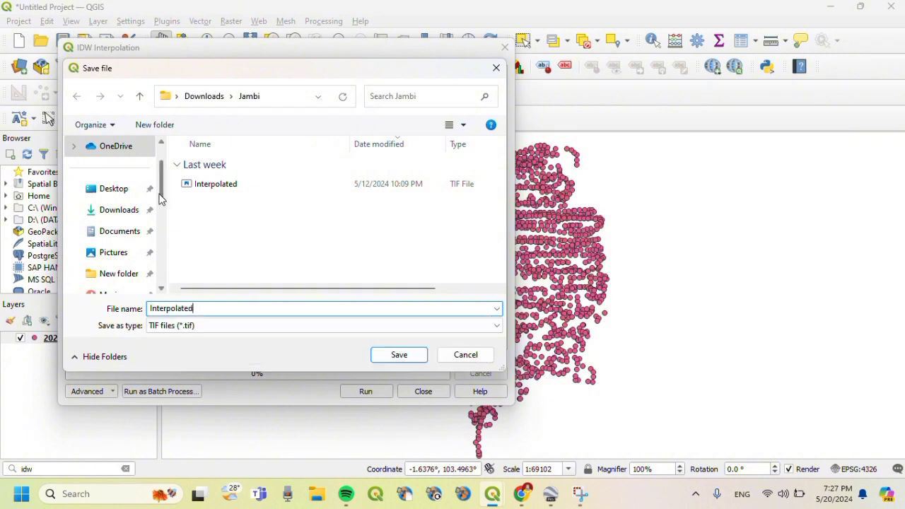
pyautogui.moveTo(161, 201); pyautogui.dragTo(164, 230)
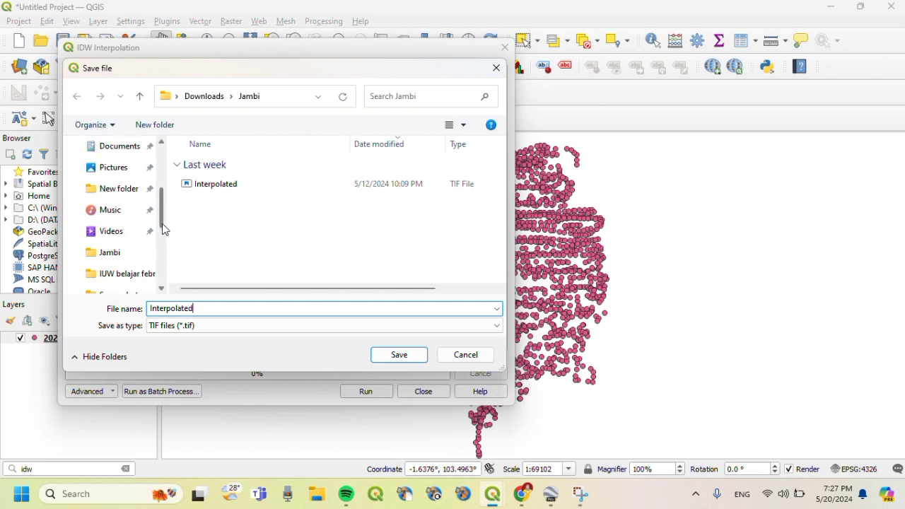
pyautogui.click(117, 257)
pyautogui.click(394, 354)
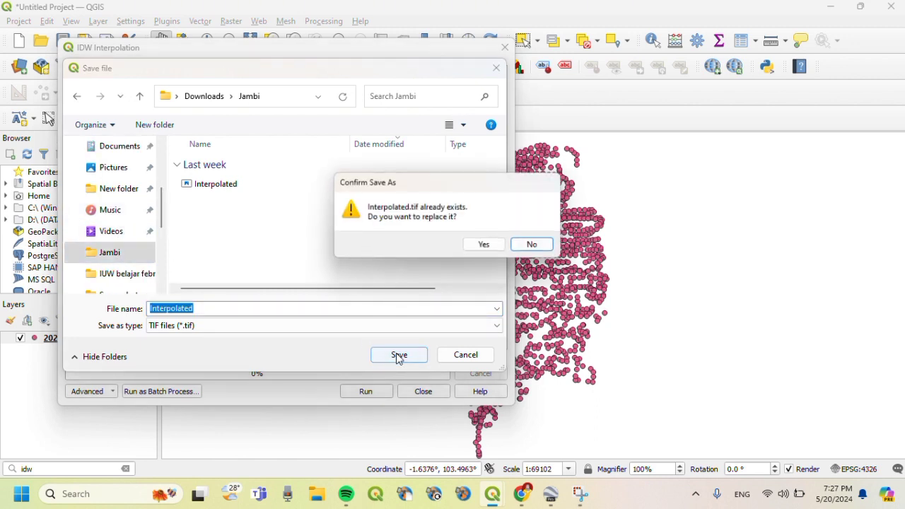
pyautogui.click(485, 246)
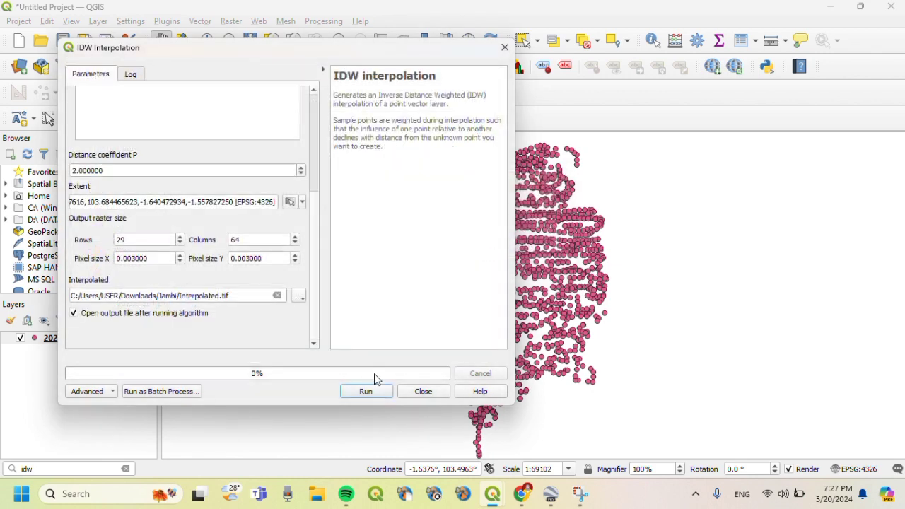
pyautogui.click(366, 392)
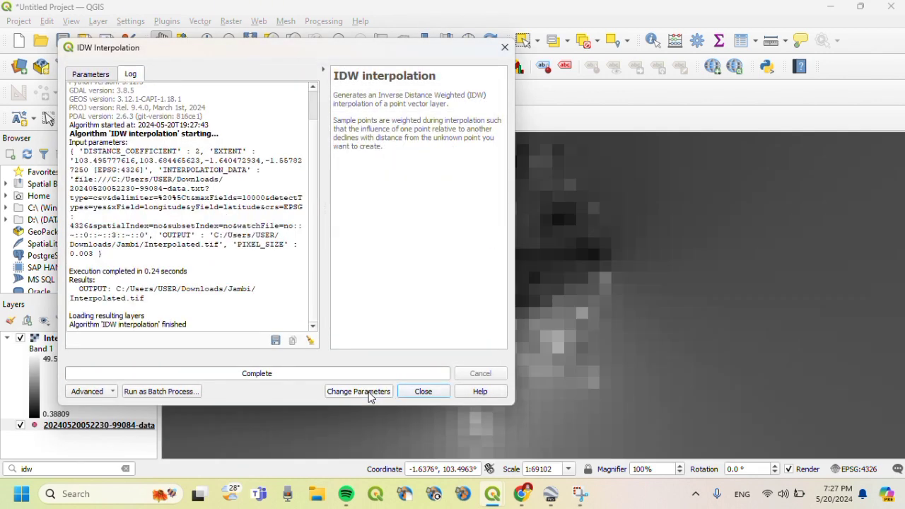
pyautogui.click(423, 391)
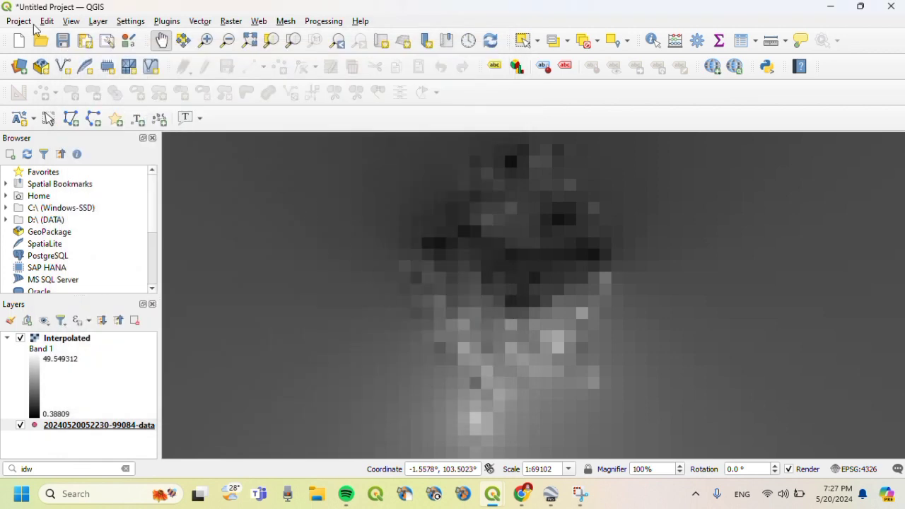
# - Open the GDAL Contour tool from the Raster > Extraction menu
pyautogui.click(231, 21)
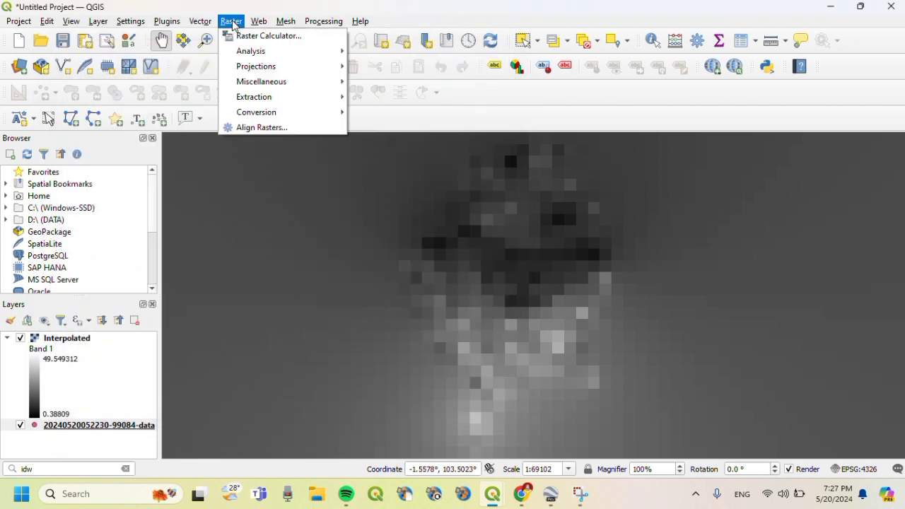
pyautogui.moveTo(254, 103)
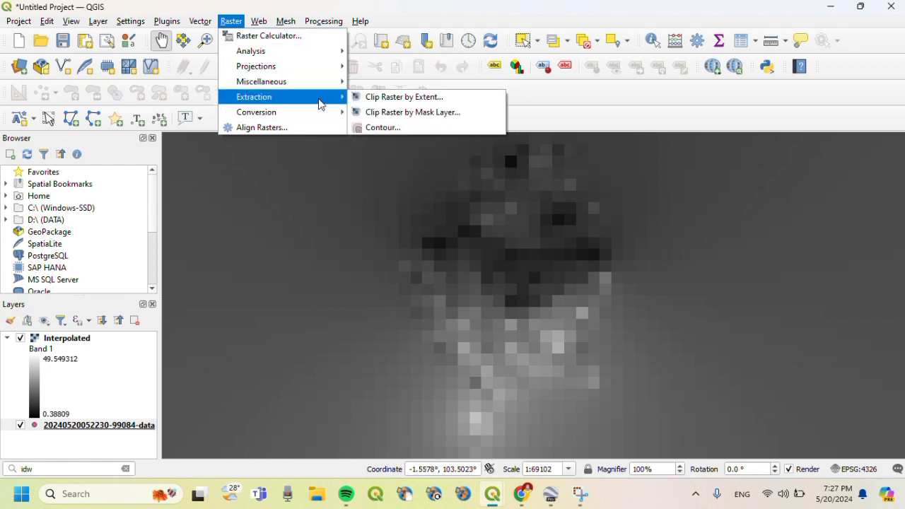
pyautogui.click(375, 128)
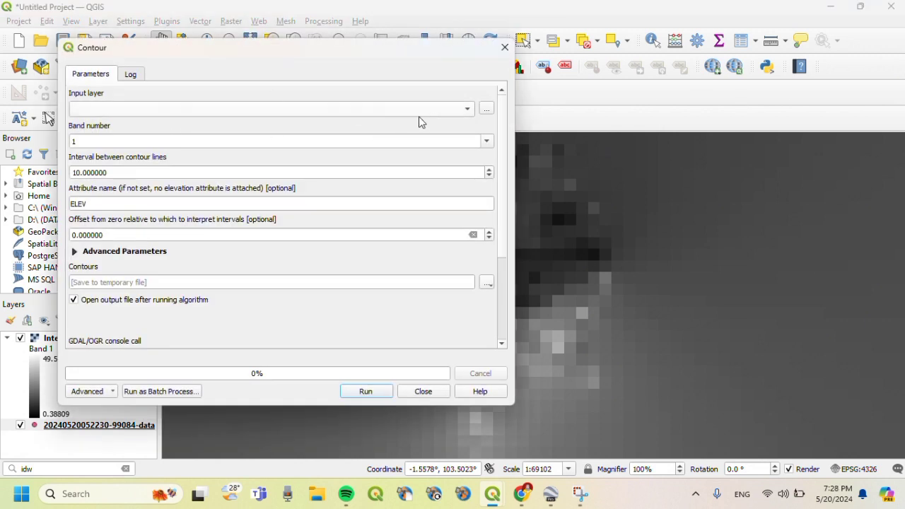
# - Run Contour on the Interpolated raster with the default 10-unit interval, then close the dialog
pyautogui.click(440, 115)
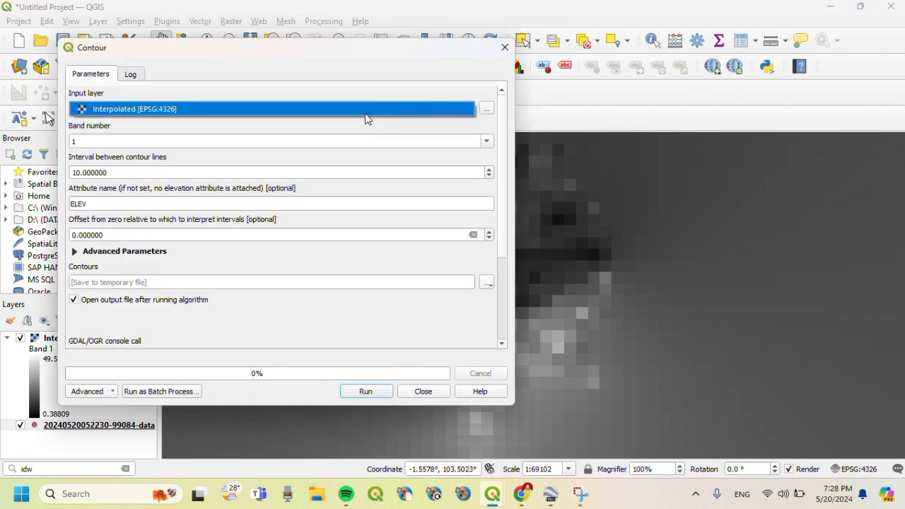
pyautogui.click(365, 114)
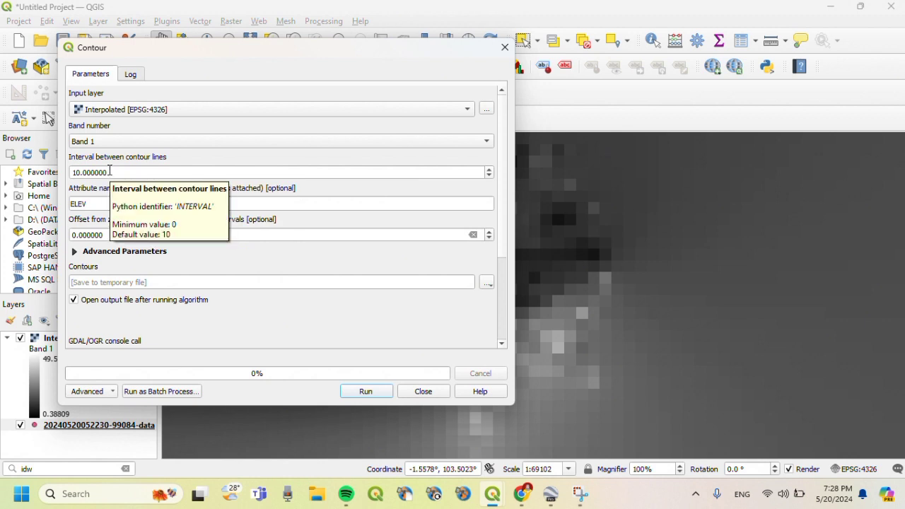
pyautogui.click(375, 397)
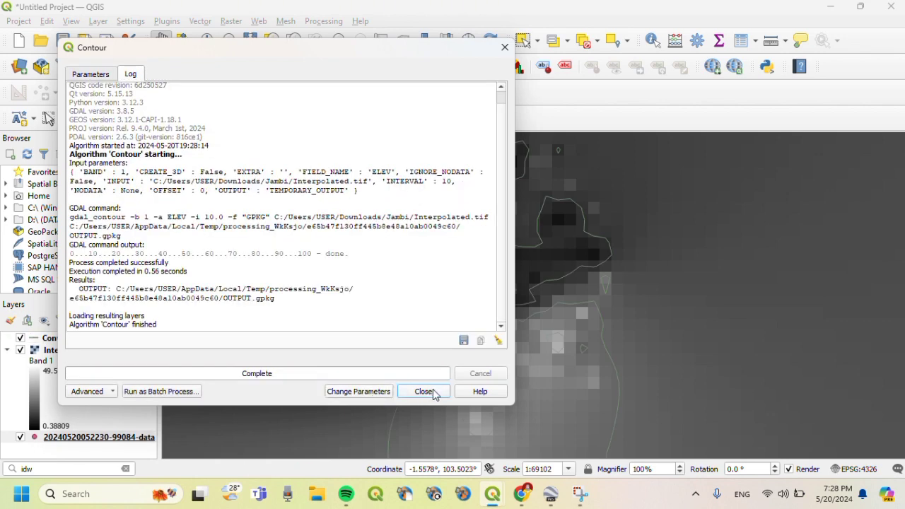
pyautogui.click(424, 391)
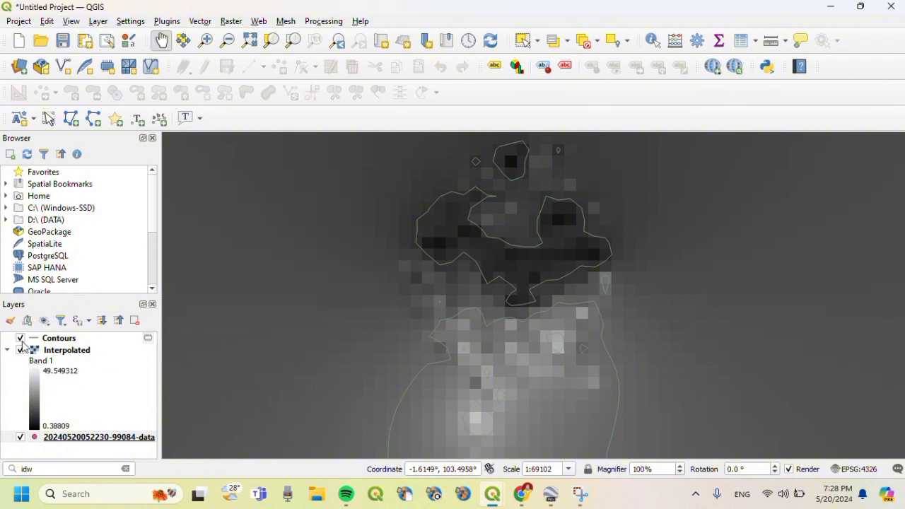
pyautogui.click(20, 437)
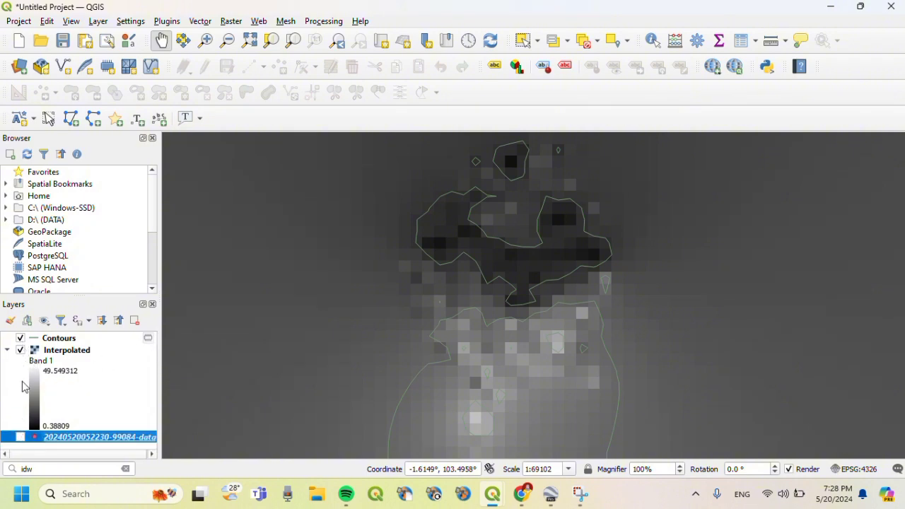
pyautogui.click(21, 350)
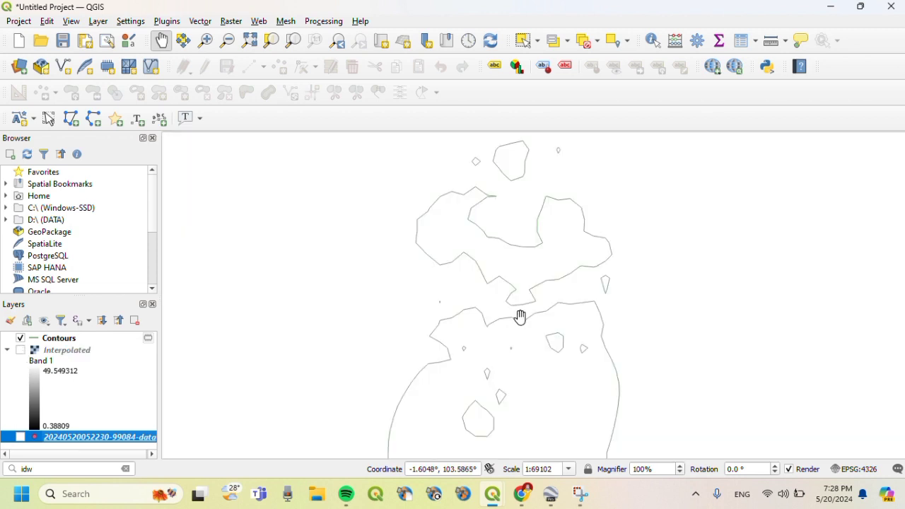
pyautogui.scroll(-1, 519, 317)
pyautogui.moveTo(519, 318); pyautogui.dragTo(497, 290)
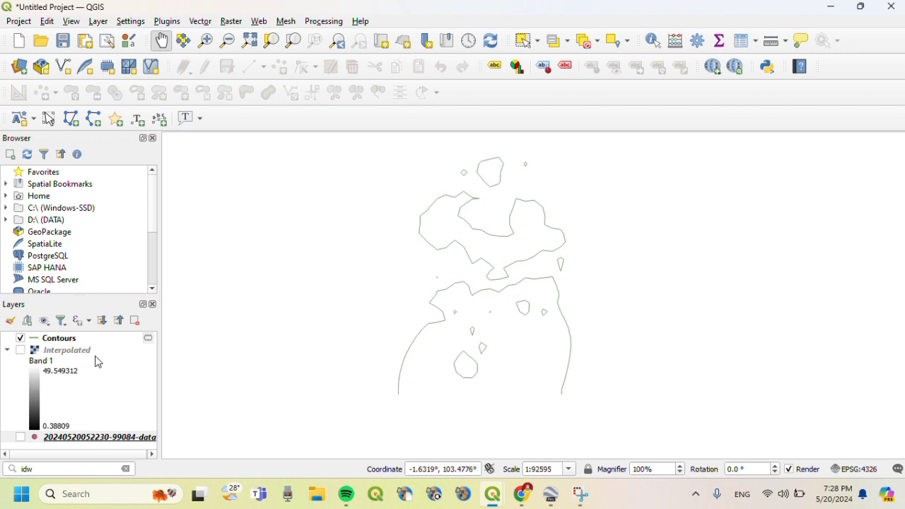
pyautogui.click(20, 355)
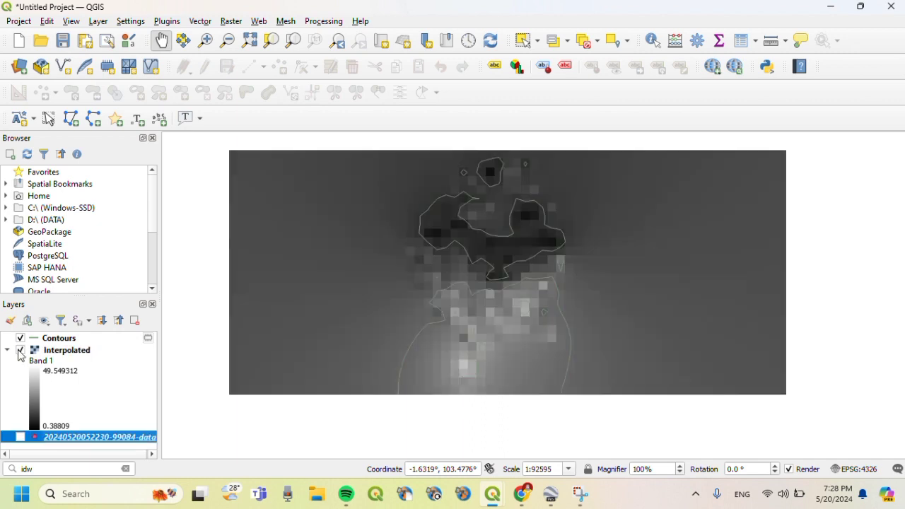
pyautogui.click(20, 437)
# - Open the Contour tool again from Raster > Extraction
pyautogui.click(237, 24)
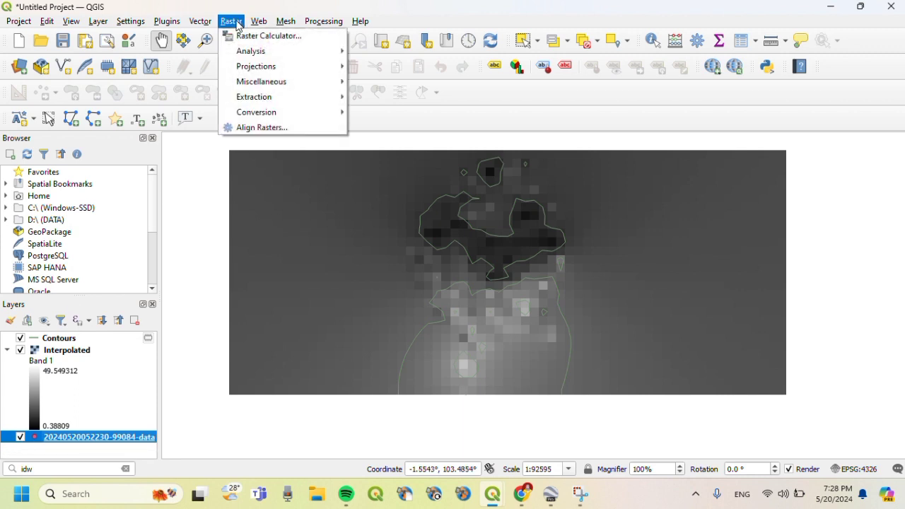
pyautogui.moveTo(275, 102)
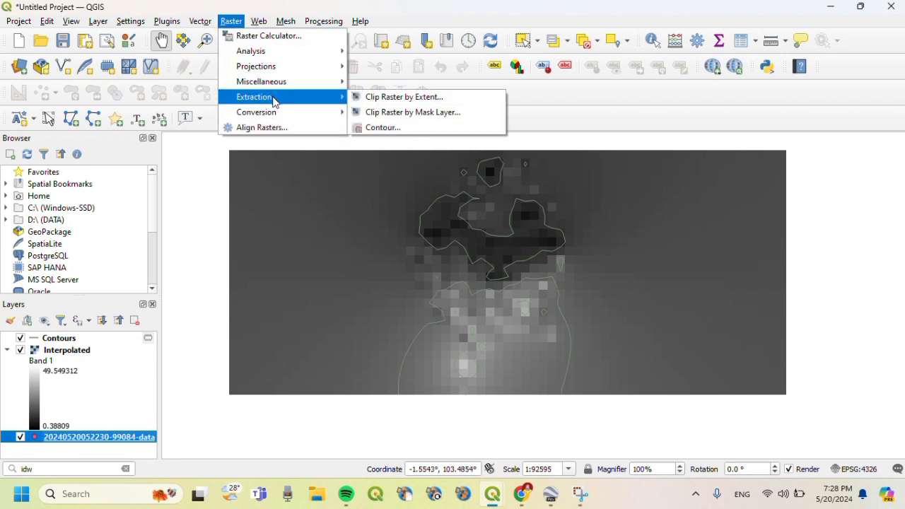
pyautogui.click(392, 131)
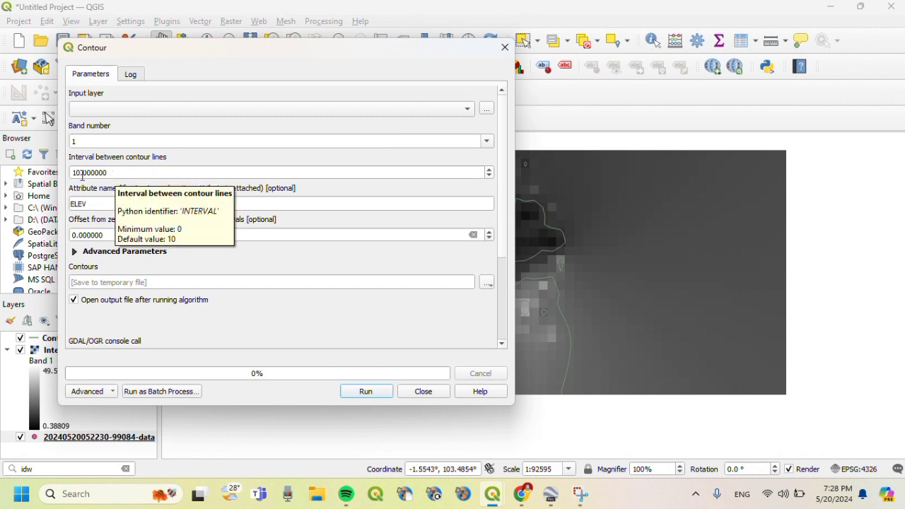
# - Generate contours at a 5-unit interval from the Interpolated raster
pyautogui.click(126, 176)
pyautogui.hotkey('ctrl', 'a')
pyautogui.press('BackSpace')
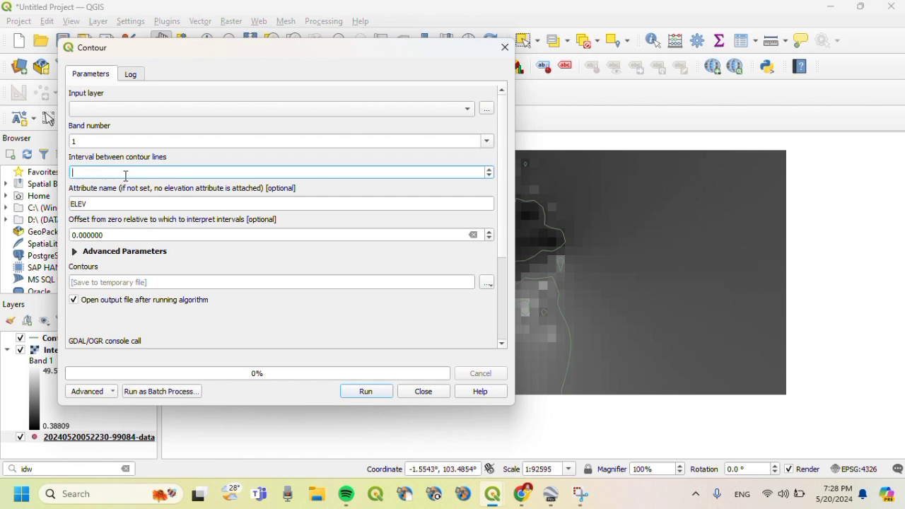
pyautogui.write('5')
pyautogui.click(350, 394)
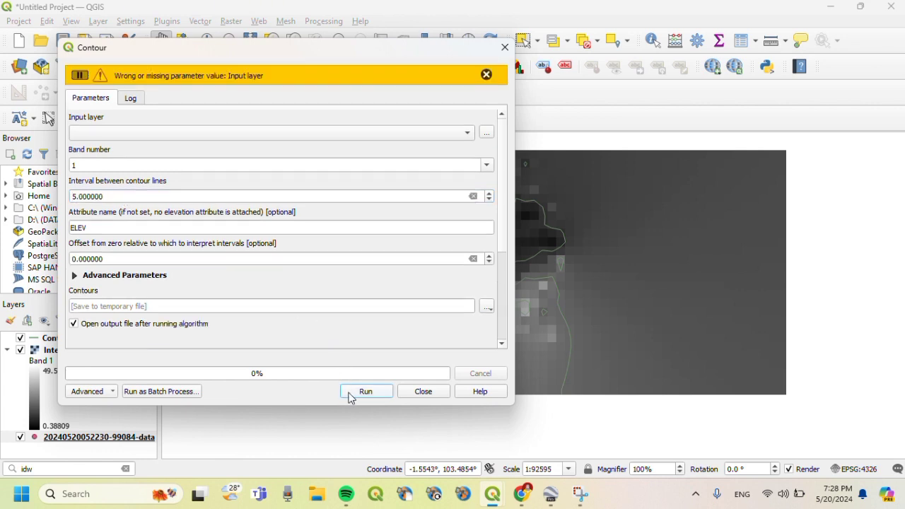
pyautogui.click(168, 135)
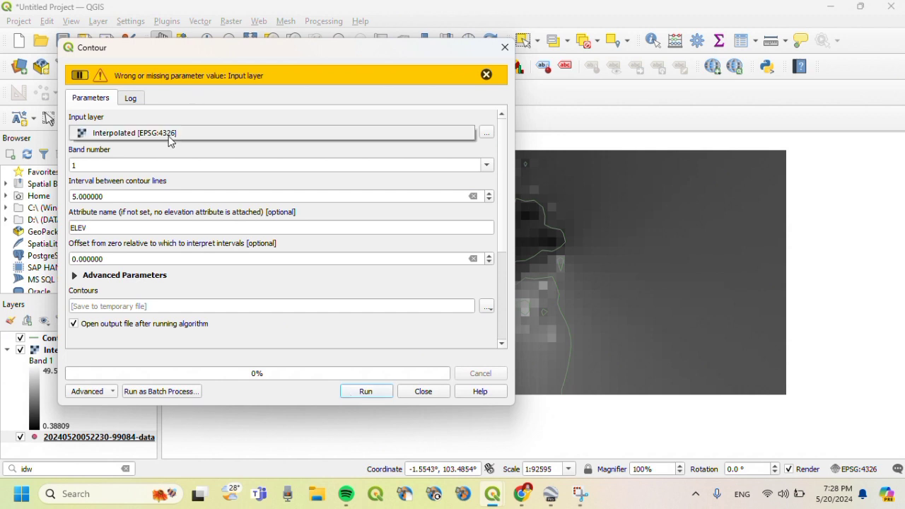
pyautogui.click(170, 137)
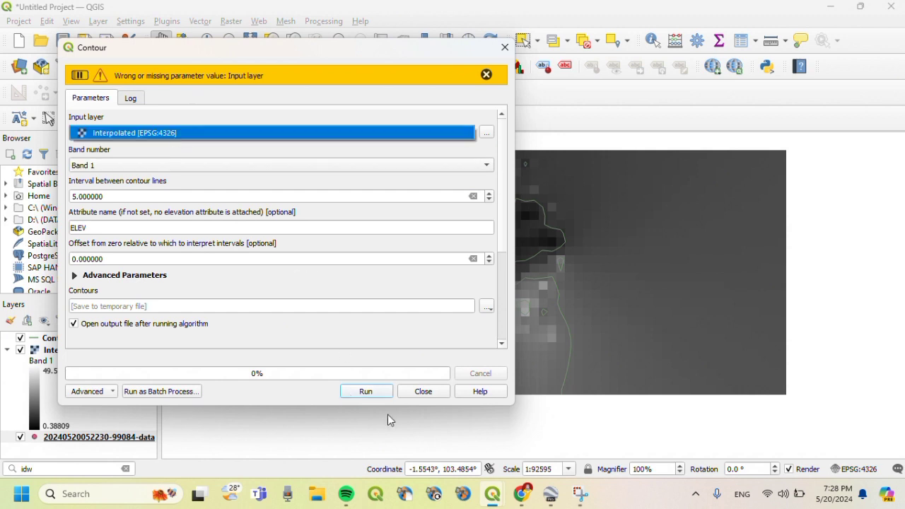
pyautogui.click(367, 392)
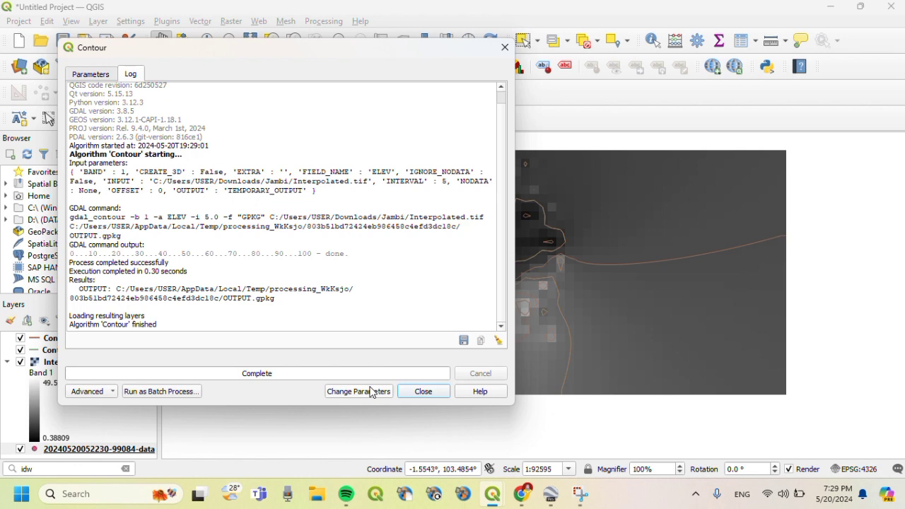
pyautogui.click(424, 394)
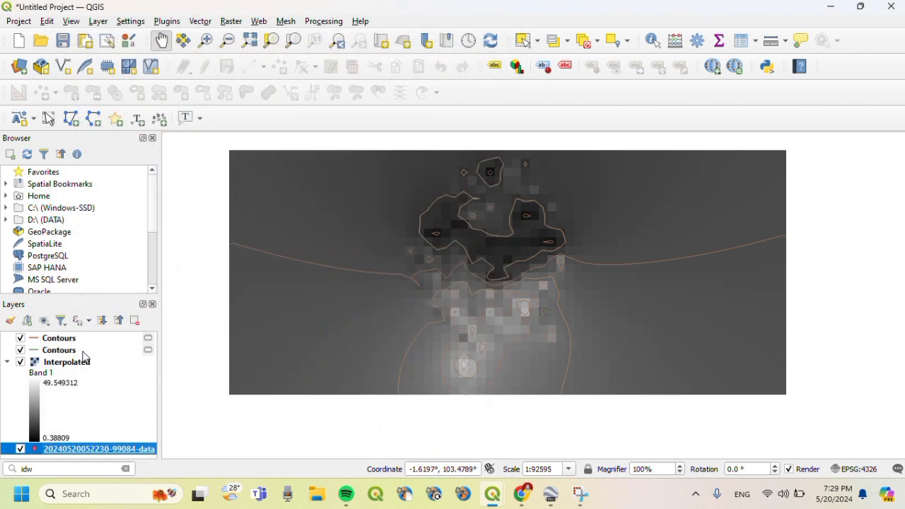
# - Rename the 10-interval Contours layer to '10 mdpl'
pyautogui.click(59, 350)
pyautogui.rightClick(82, 354)
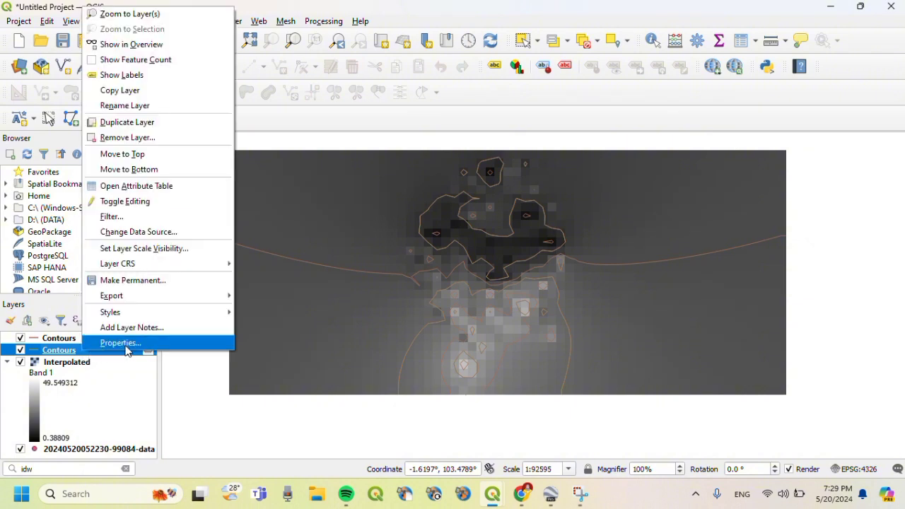
pyautogui.click(134, 108)
pyautogui.write('10 mdpl')
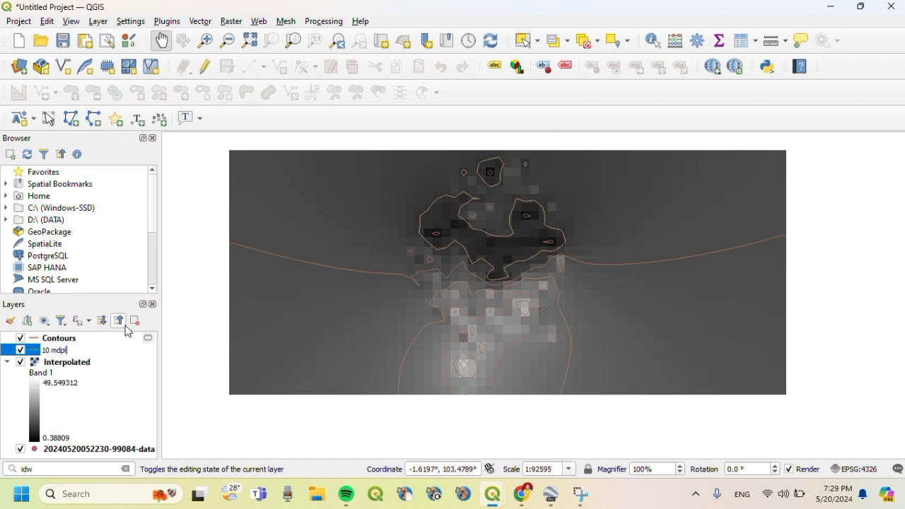
pyautogui.click(85, 342)
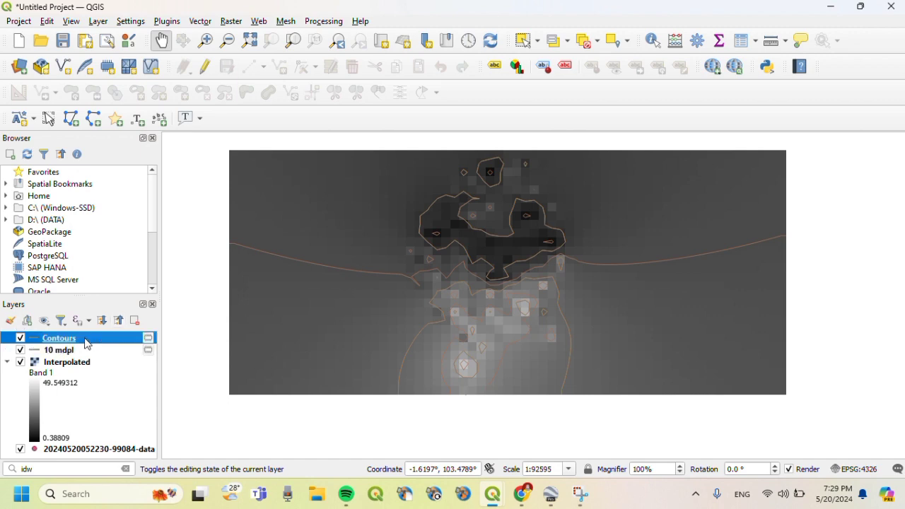
# - Rename the 5-interval Contours layer to '5 mdpl'
pyautogui.rightClick(86, 341)
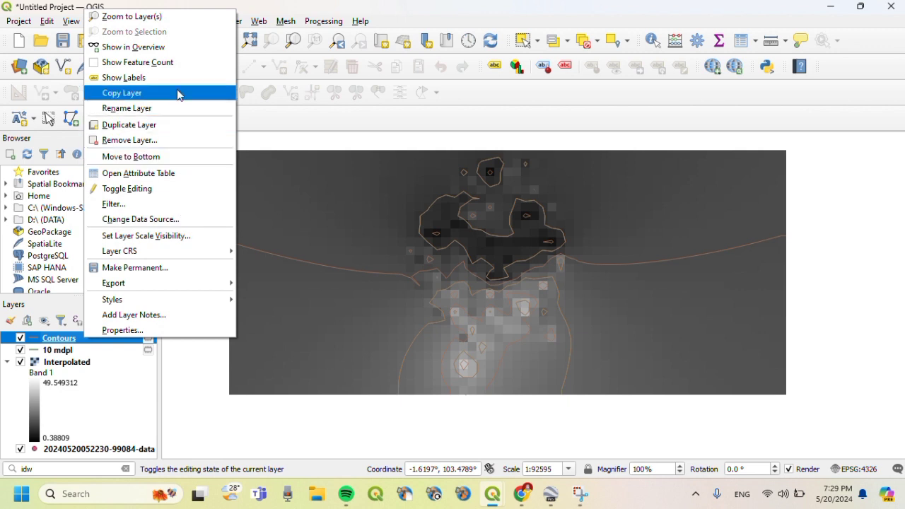
pyautogui.click(176, 112)
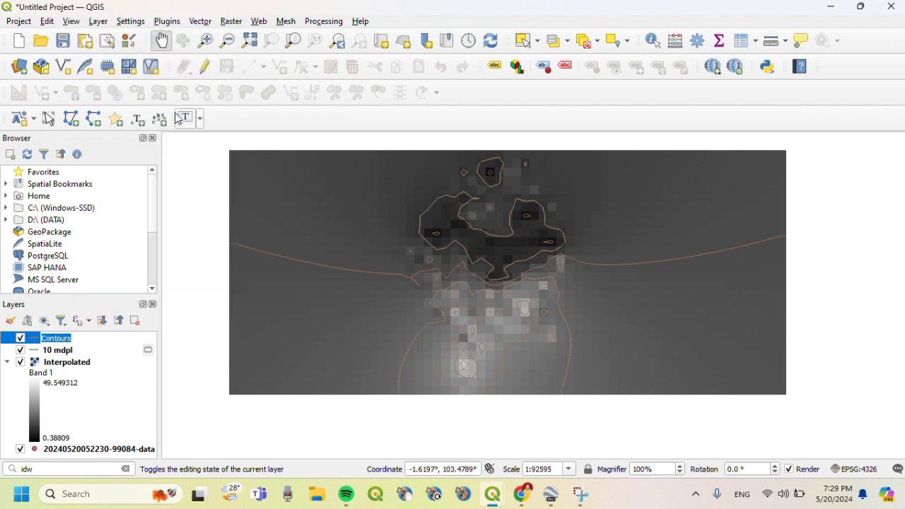
pyautogui.write('5')
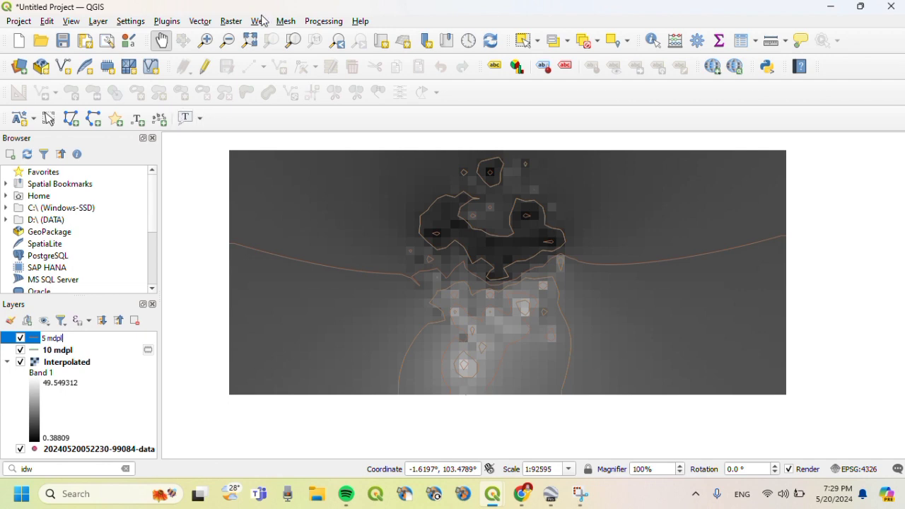
pyautogui.write(' mdpl')
pyautogui.click(88, 376)
# - Toggle the Interpolated raster and GPS points visibility to compare the contours
pyautogui.click(21, 362)
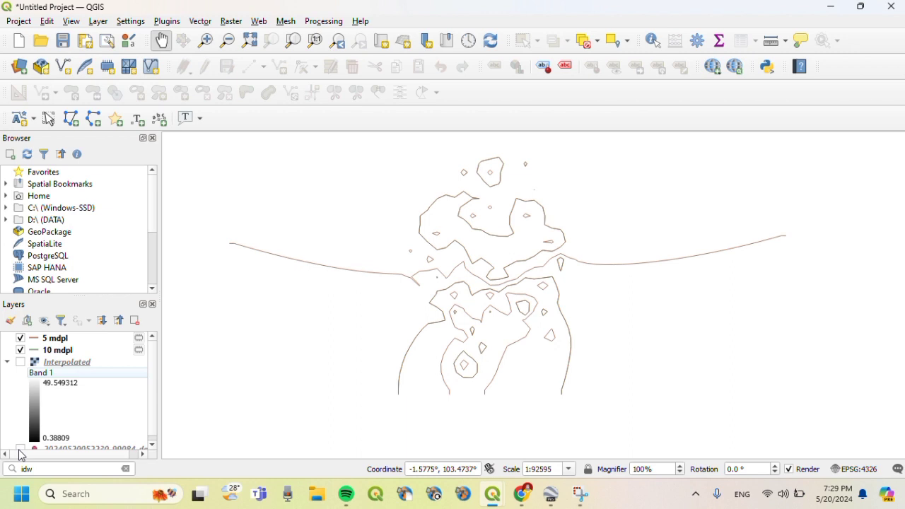
pyautogui.click(20, 448)
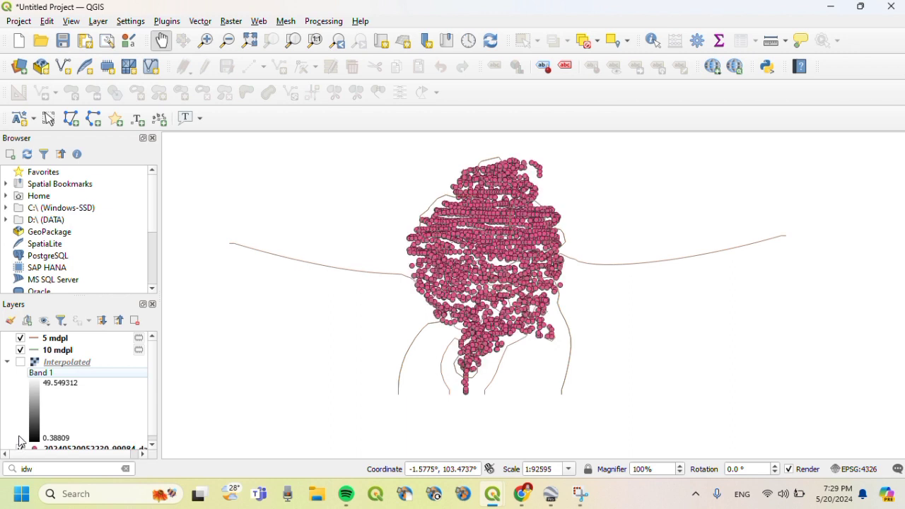
pyautogui.click(20, 362)
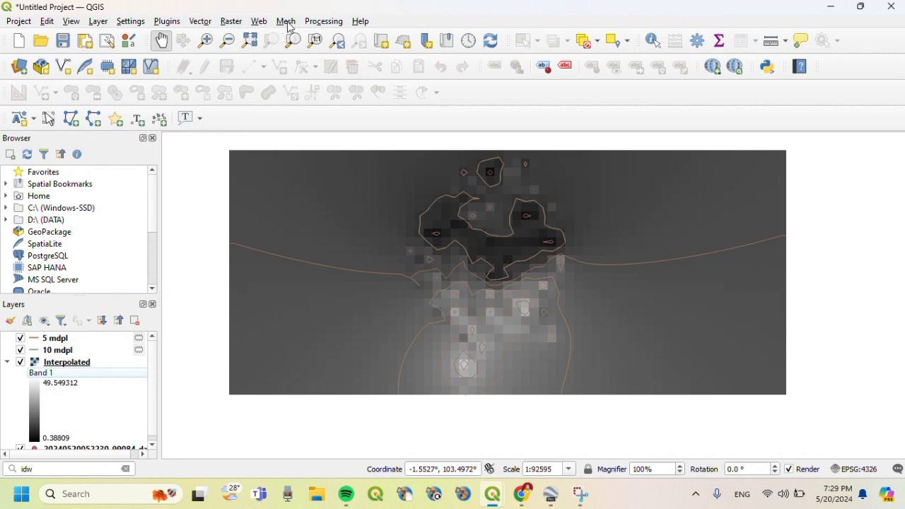
# - Open the Contour tool once more from Raster > Extraction
pyautogui.click(234, 23)
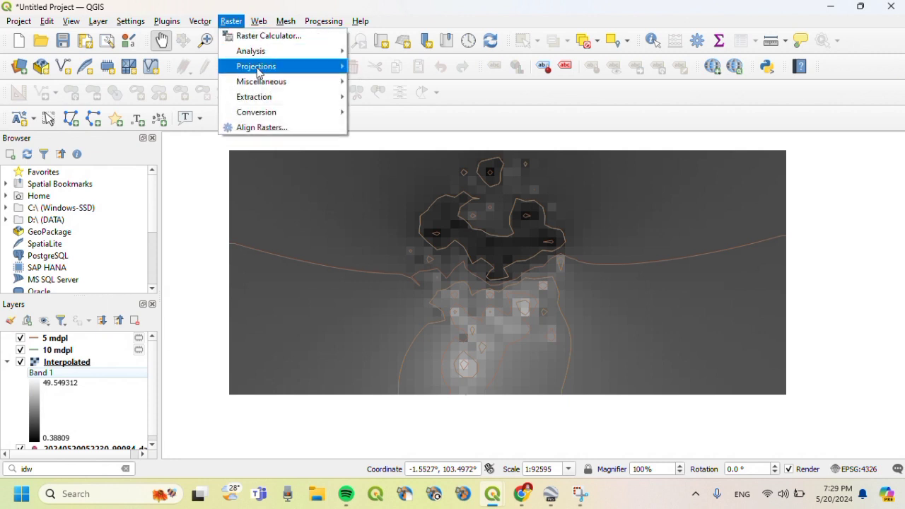
pyautogui.moveTo(257, 97)
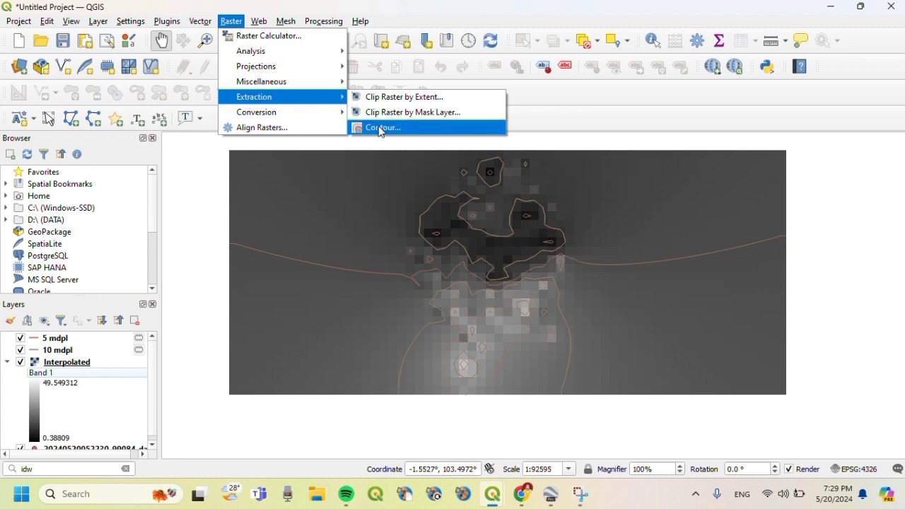
pyautogui.click(380, 126)
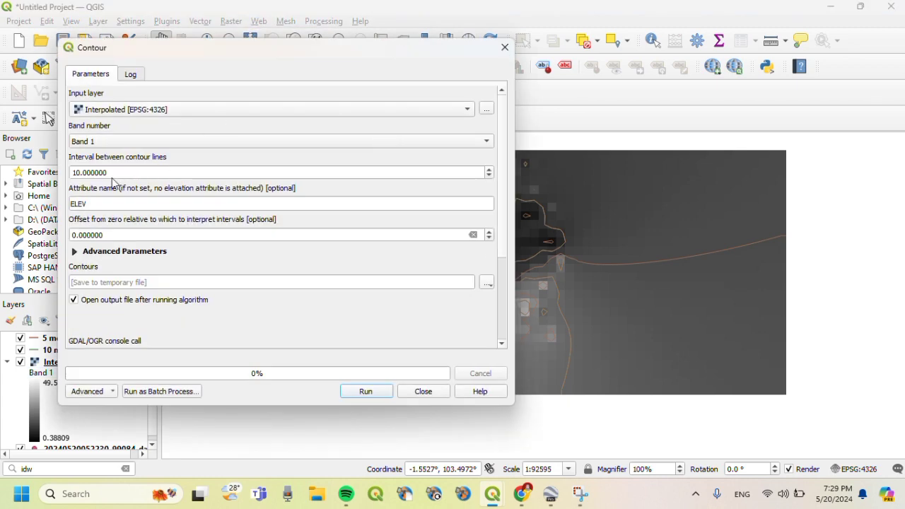
# - Generate contours at a 2-unit interval from the Interpolated raster
pyautogui.click(113, 177)
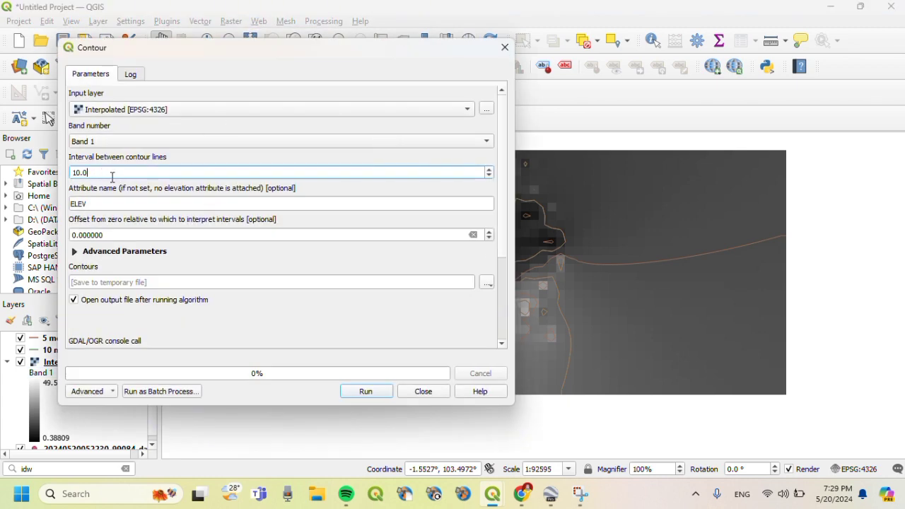
pyautogui.press('BackSpace')
pyautogui.press('BackSpace')
pyautogui.press('BackSpace')
pyautogui.press('BackSpace')
pyautogui.click(357, 393)
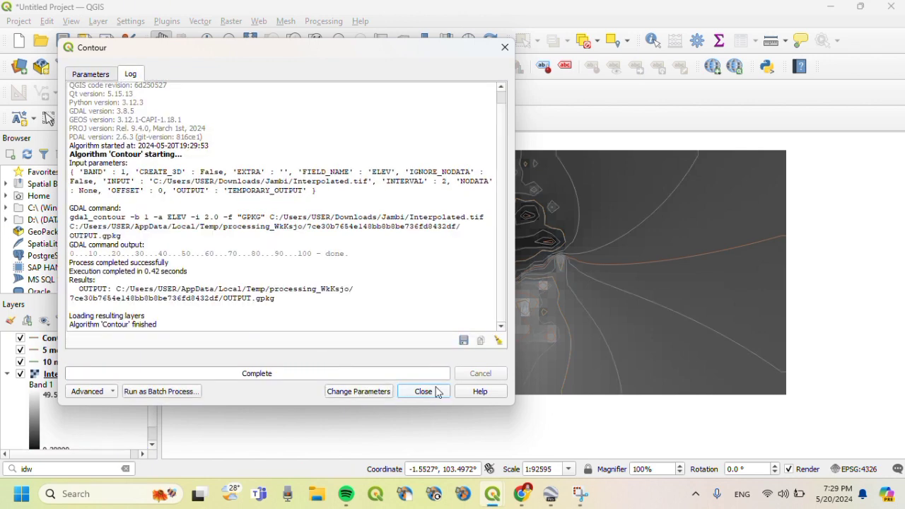
pyautogui.click(420, 393)
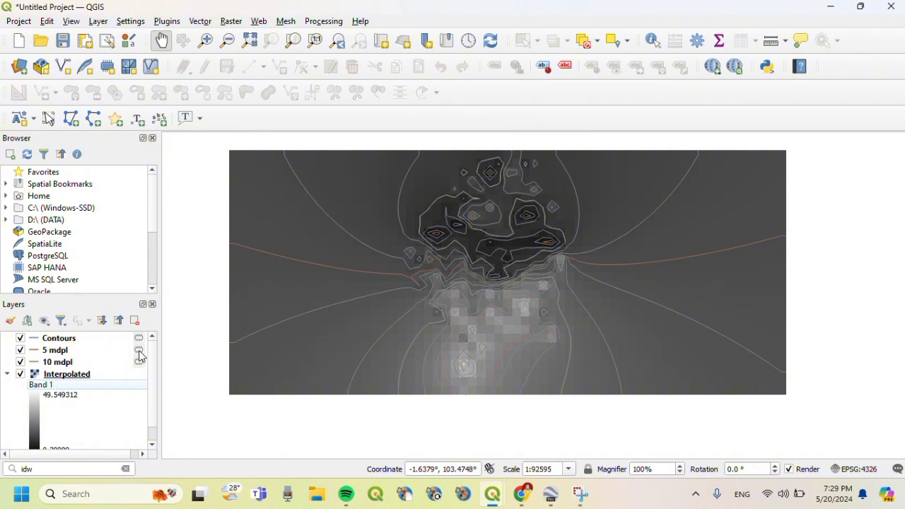
# - Switch off the Interpolated raster and GPS point layers and recentre the map on the contours
pyautogui.scroll(-1, 154, 353)
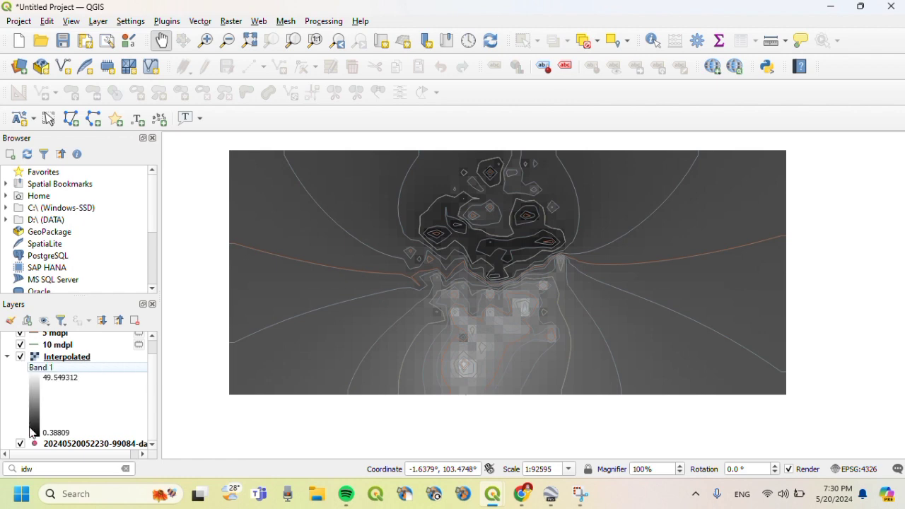
pyautogui.click(21, 357)
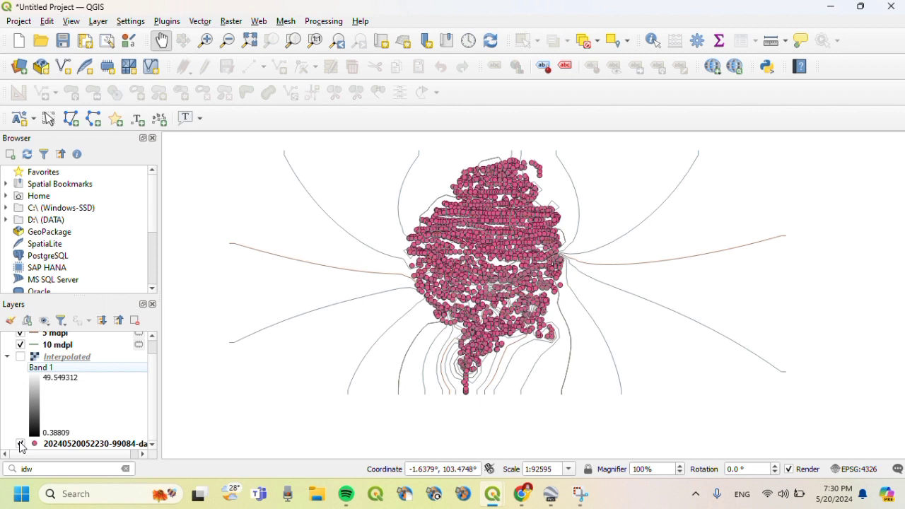
pyautogui.click(21, 444)
pyautogui.moveTo(517, 282)
pyautogui.mouseDown()
pyautogui.moveTo(505, 305)
pyautogui.moveTo(507, 278)
pyautogui.moveTo(521, 306)
pyautogui.moveTo(512, 297)
pyautogui.mouseUp()
pyautogui.scroll(1, 505, 304)
pyautogui.scroll(-1, 518, 295)
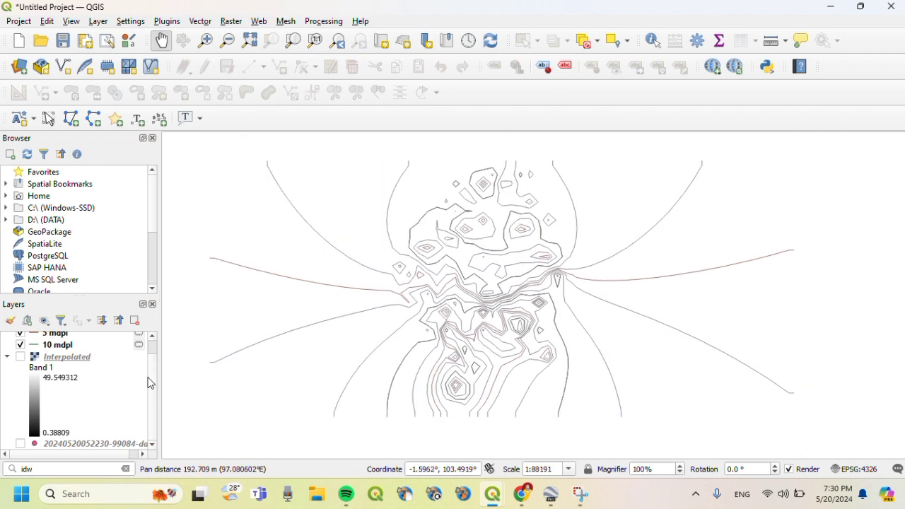
pyautogui.scroll(1, 155, 381)
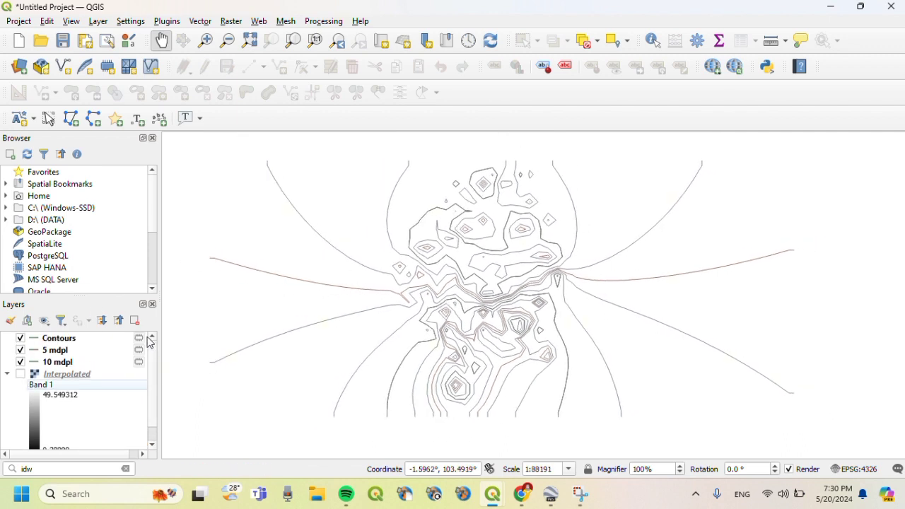
# - Add the Google Labels basemap from QuickMapServices > Google
pyautogui.click(263, 25)
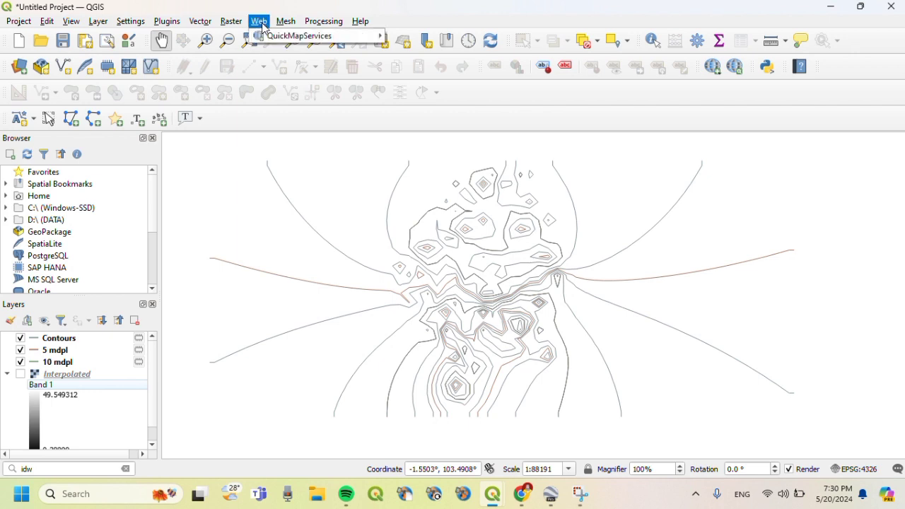
pyautogui.moveTo(282, 36)
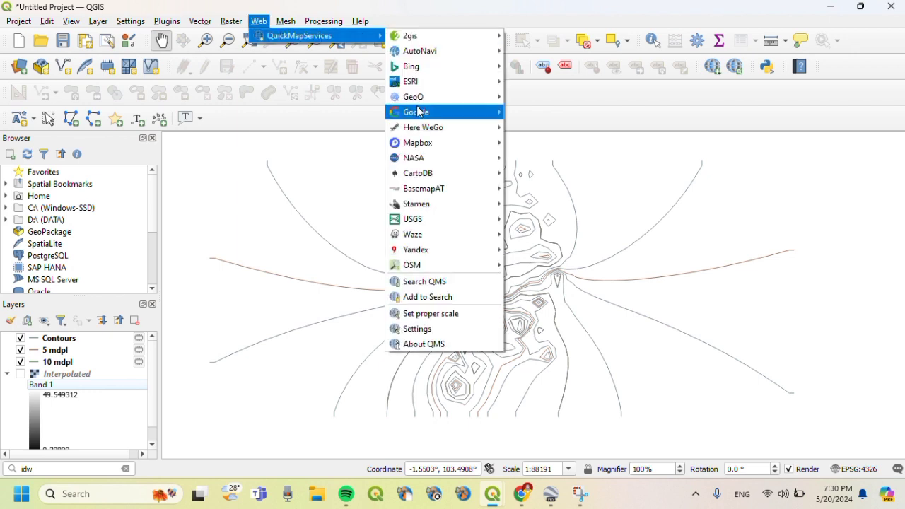
pyautogui.moveTo(432, 115)
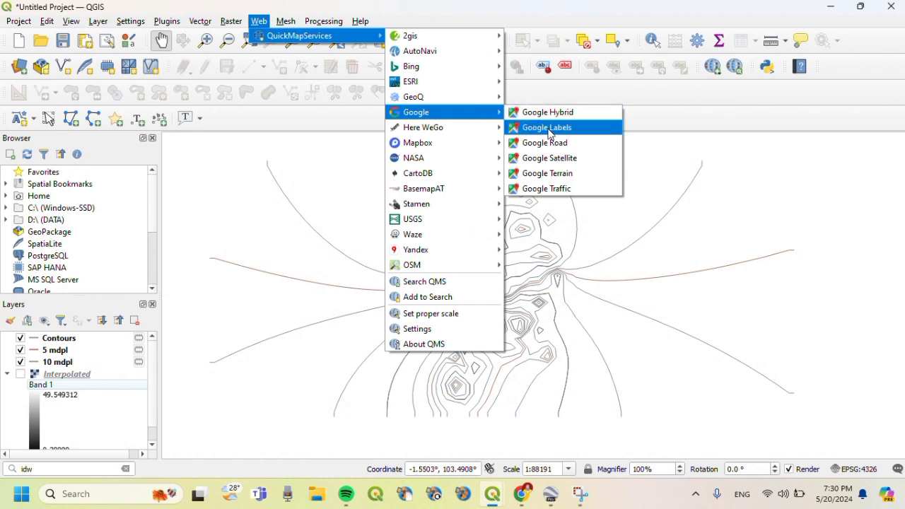
pyautogui.click(546, 127)
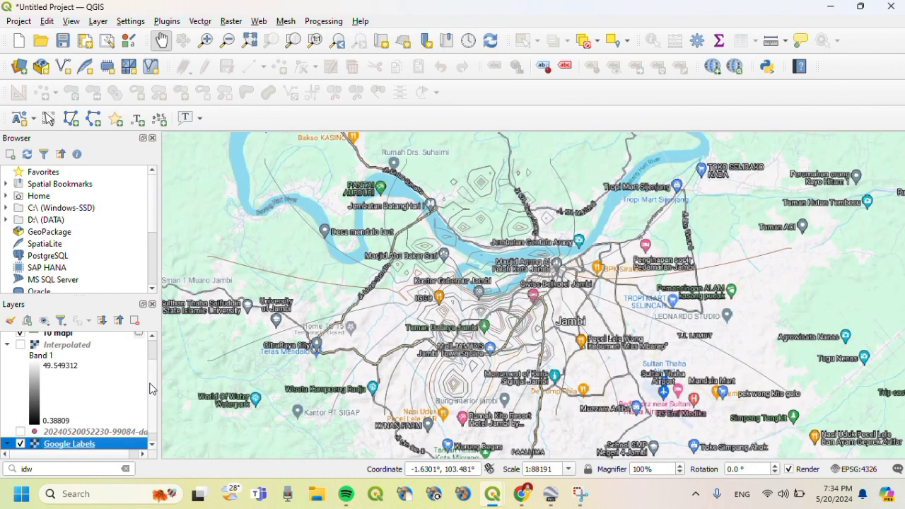
# - Remove the Google Labels layer, leaving the Google Terrain basemap under the contours
pyautogui.scroll(-1, 150, 396)
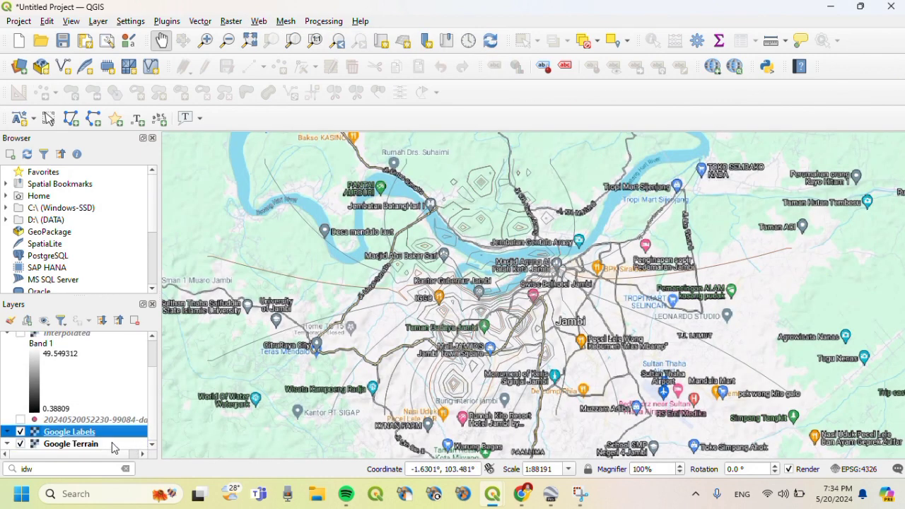
pyautogui.click(135, 321)
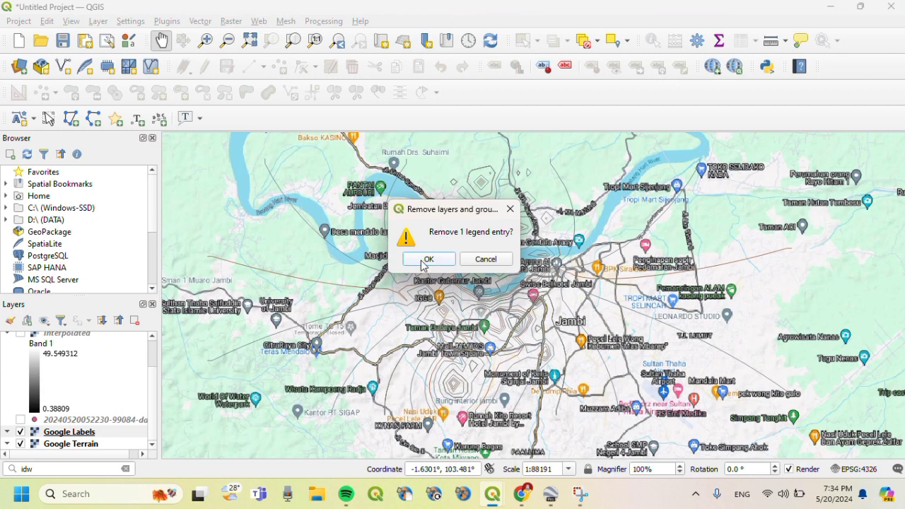
pyautogui.click(428, 259)
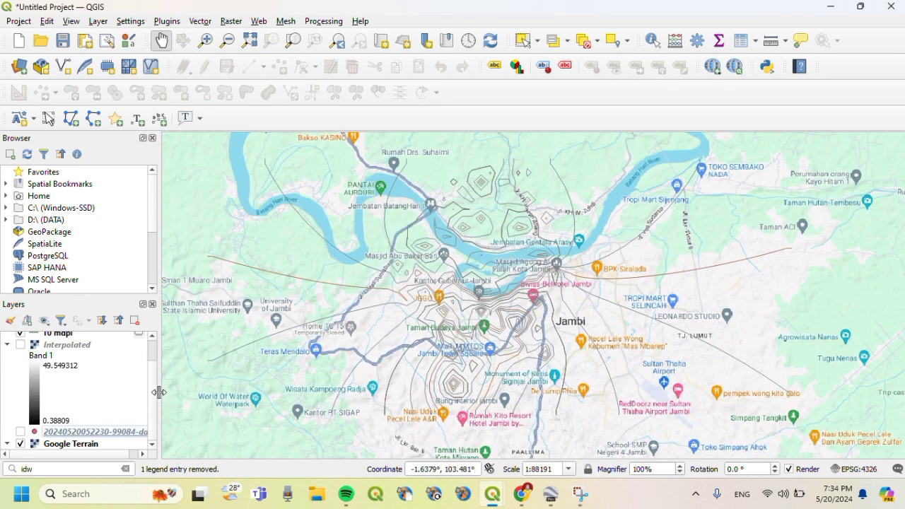
pyautogui.scroll(2, 78, 367)
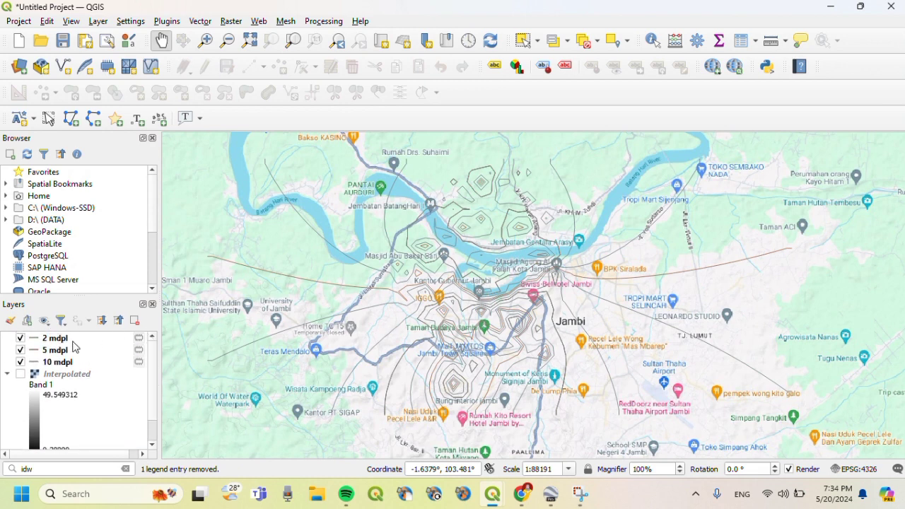
pyautogui.click(70, 364)
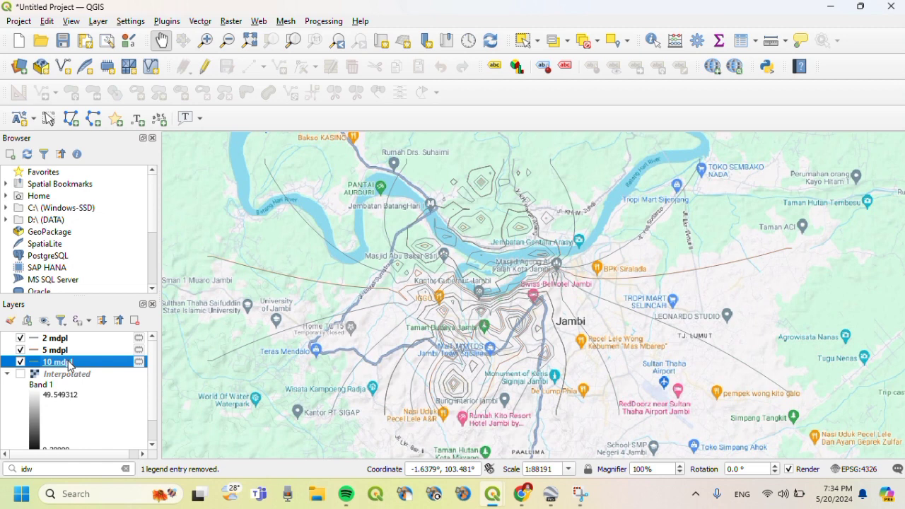
# - Set the 10 mdpl layer's line colour to fully saturated orange in Symbology and apply it
pyautogui.rightClick(70, 365)
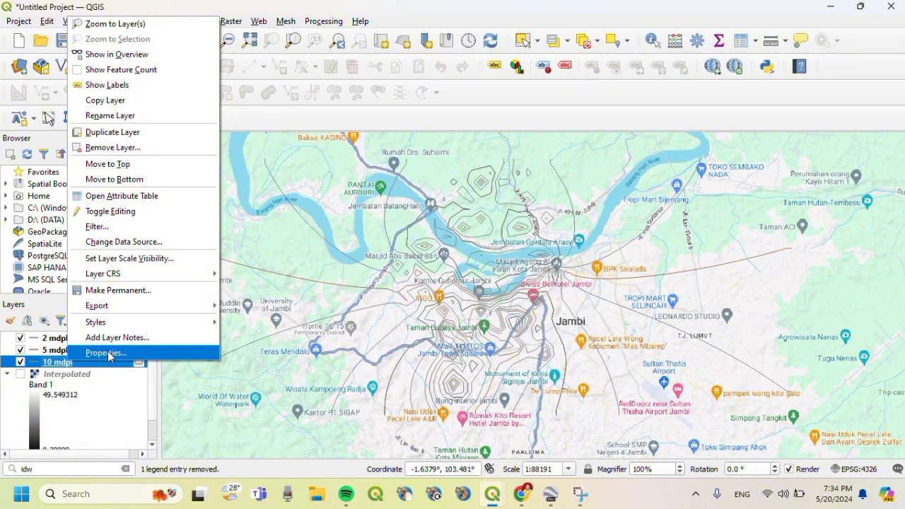
pyautogui.click(106, 353)
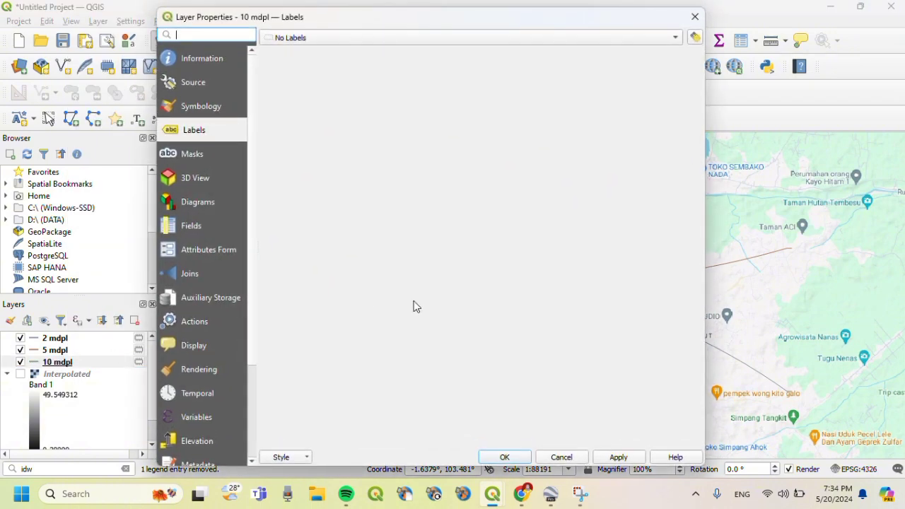
pyautogui.click(191, 107)
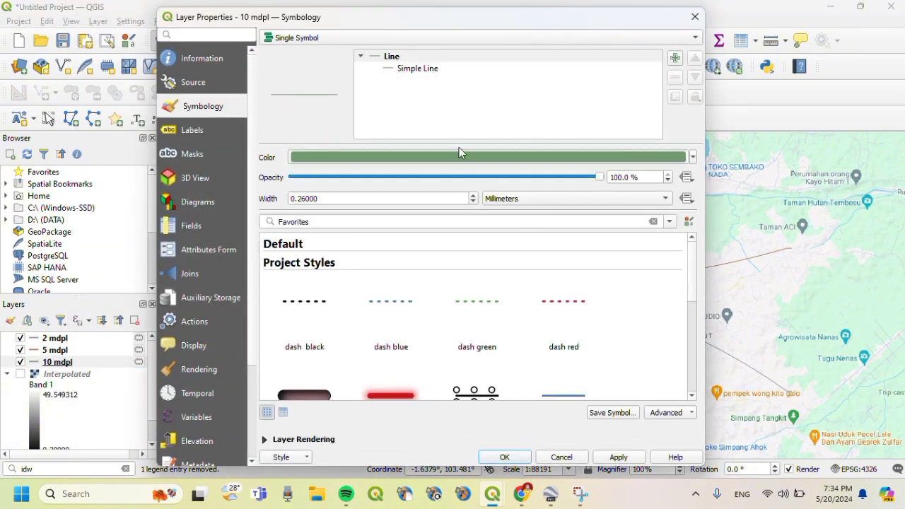
pyautogui.click(694, 157)
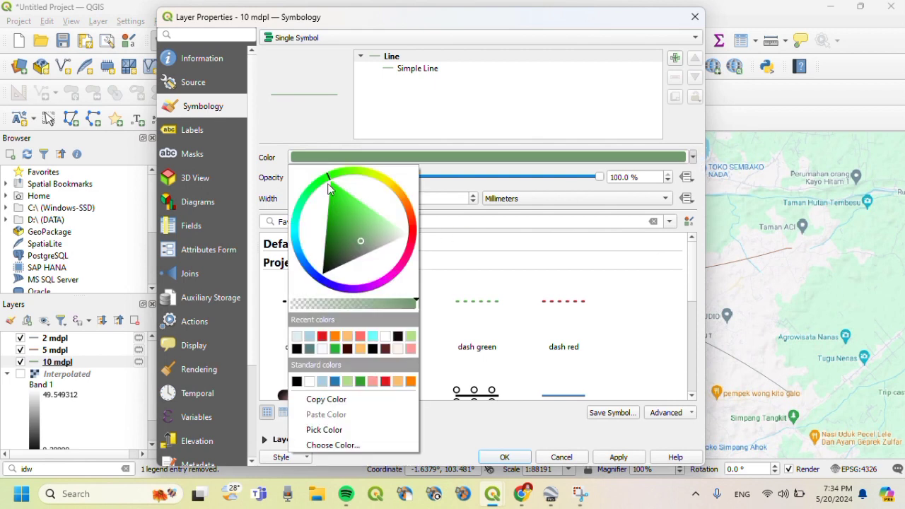
pyautogui.moveTo(327, 183)
pyautogui.mouseDown()
pyautogui.moveTo(364, 175)
pyautogui.moveTo(405, 207)
pyautogui.mouseUp()
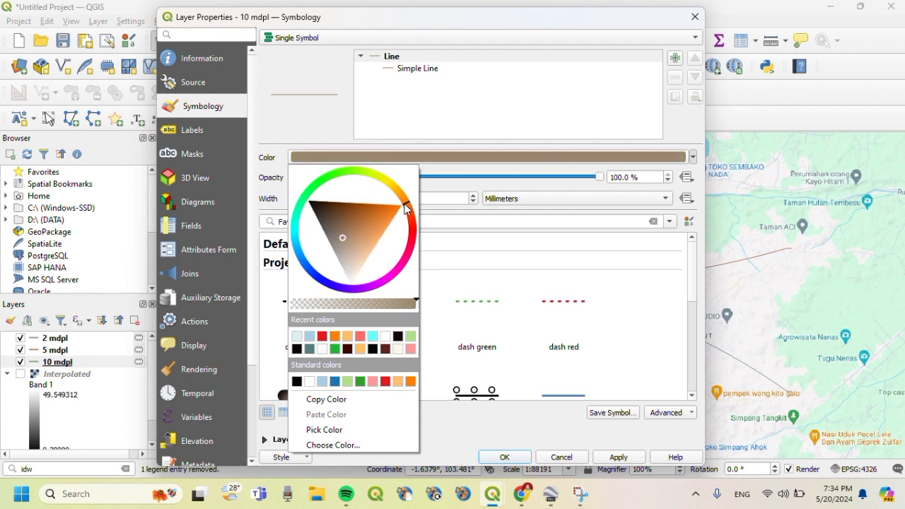
pyautogui.moveTo(341, 236); pyautogui.dragTo(394, 212)
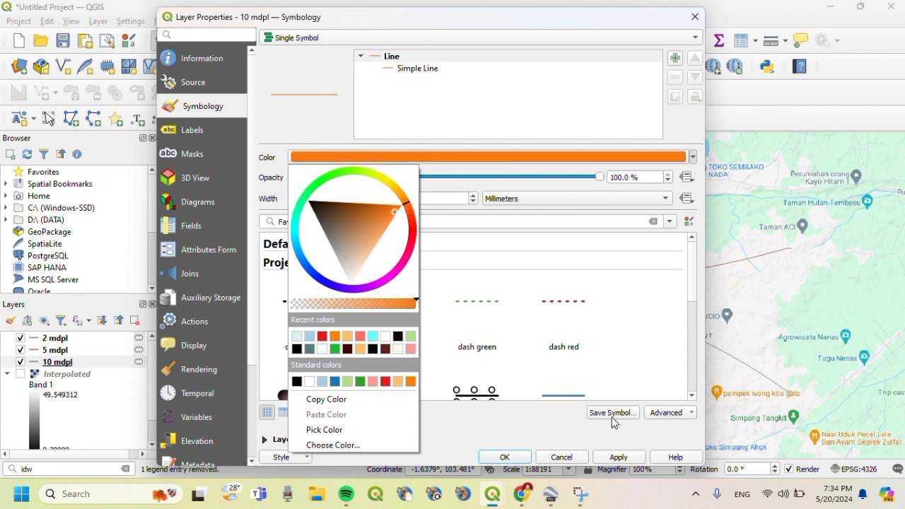
pyautogui.click(614, 456)
pyautogui.click(516, 456)
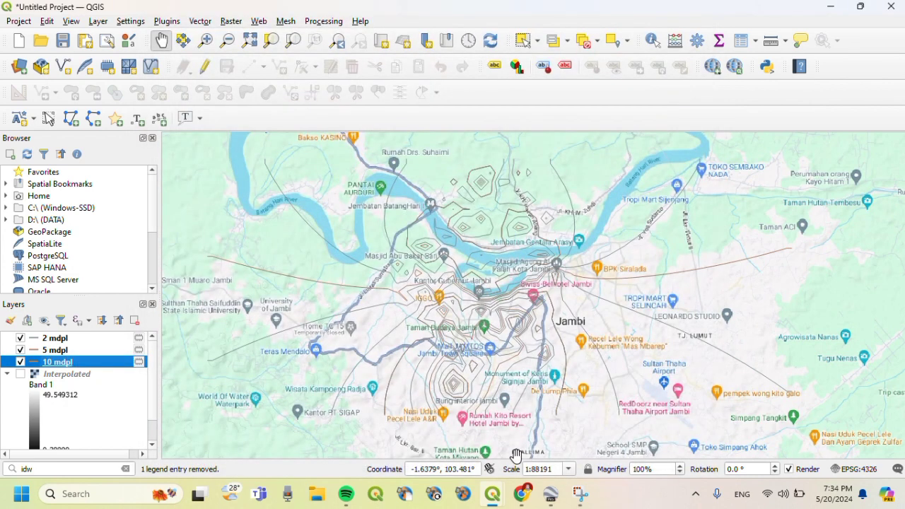
pyautogui.click(78, 350)
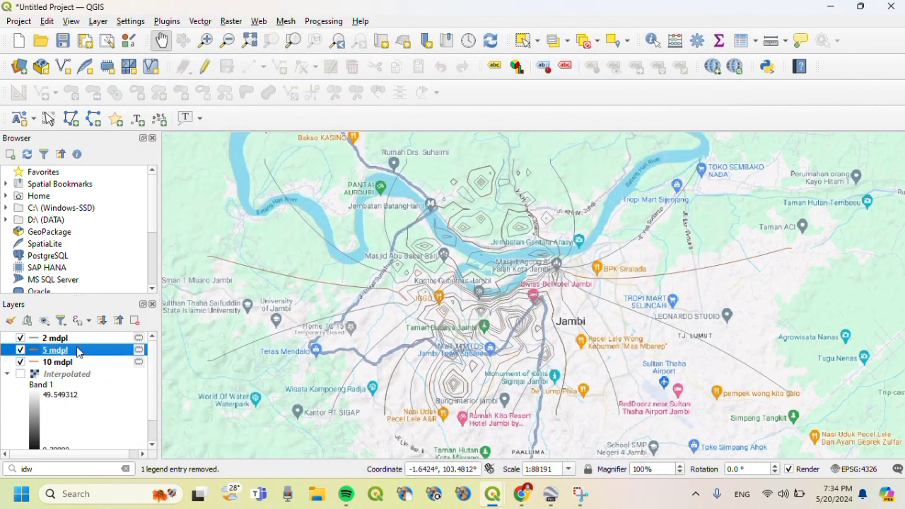
pyautogui.rightClick(77, 351)
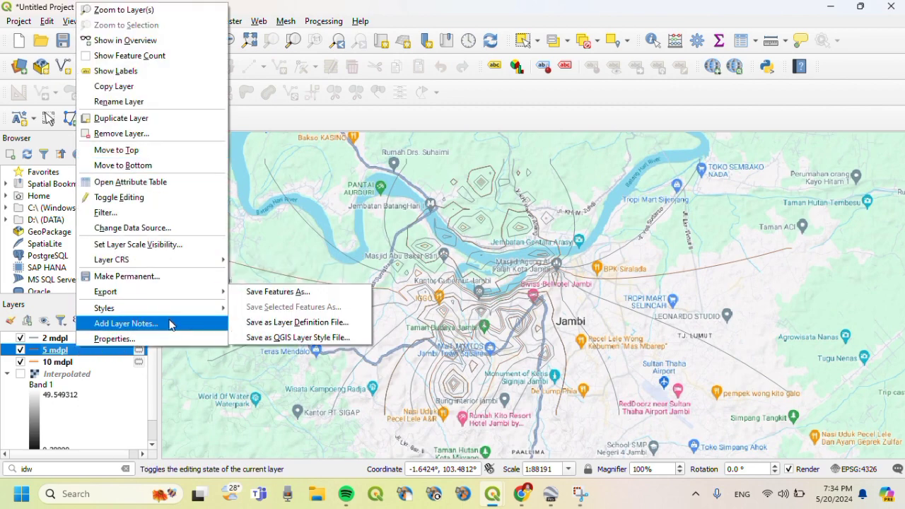
# - Change the 5 mdpl contour colour to magenta on the colour wheel, without saving a new style
pyautogui.moveTo(161, 314)
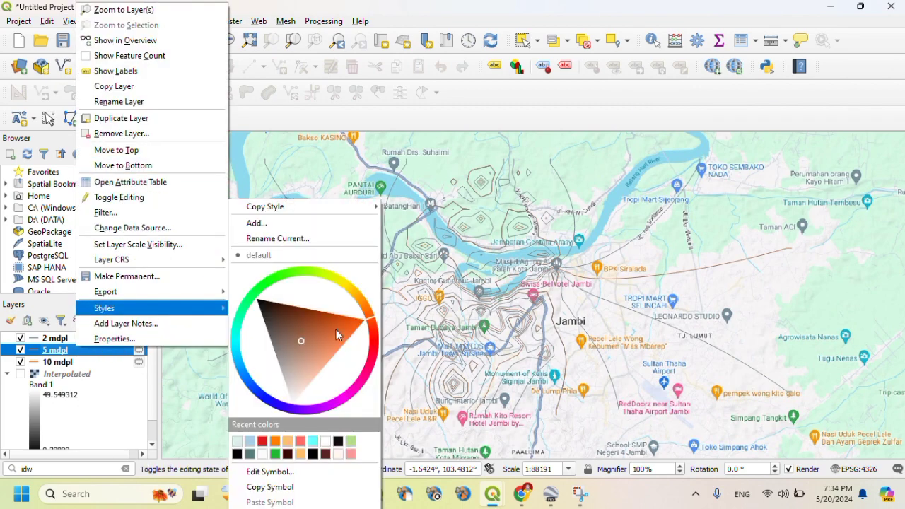
pyautogui.click(364, 323)
pyautogui.moveTo(368, 323); pyautogui.dragTo(346, 400)
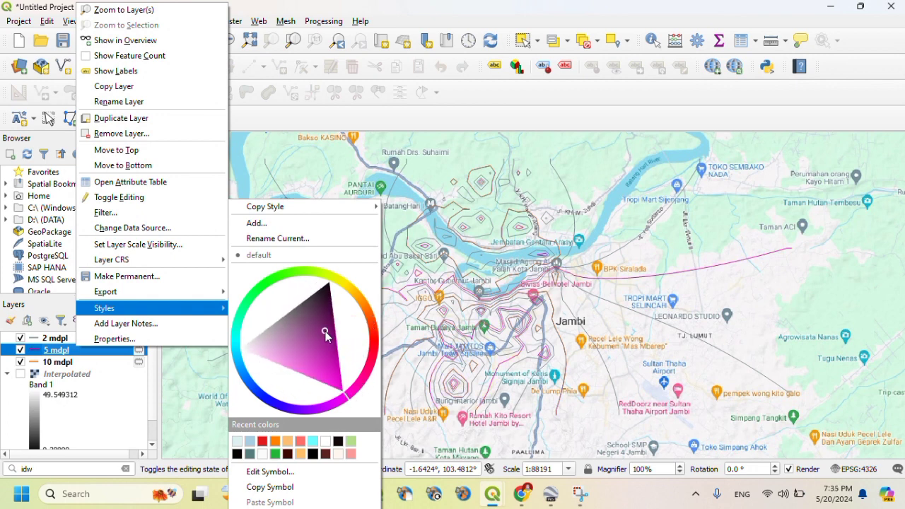
pyautogui.click(330, 385)
pyautogui.moveTo(330, 384); pyautogui.dragTo(339, 393)
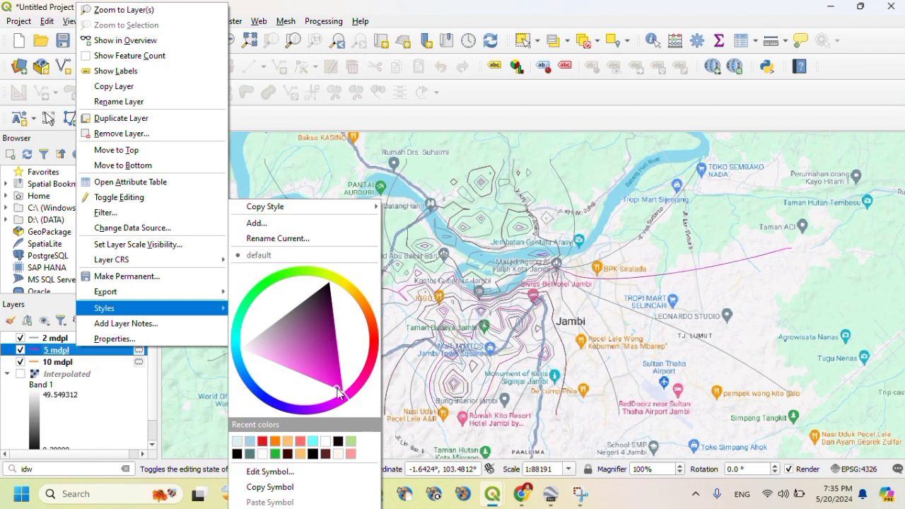
pyautogui.click(298, 223)
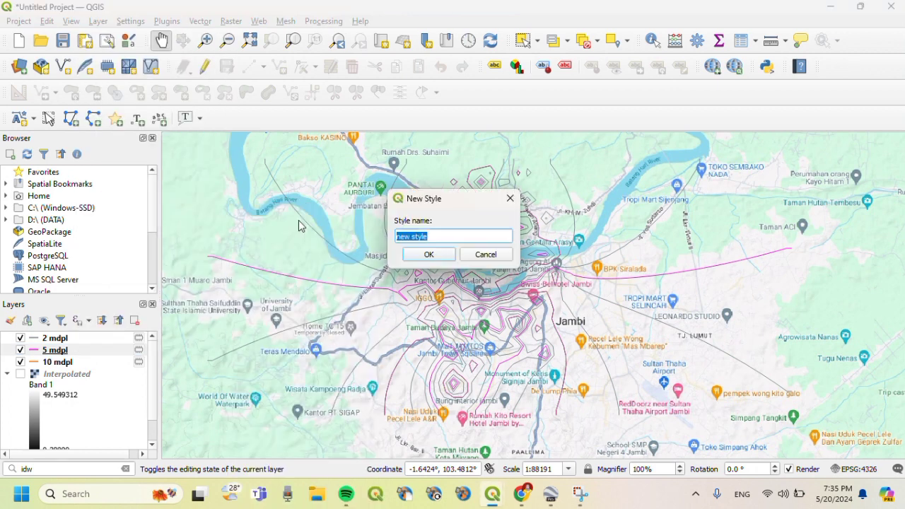
pyautogui.click(510, 202)
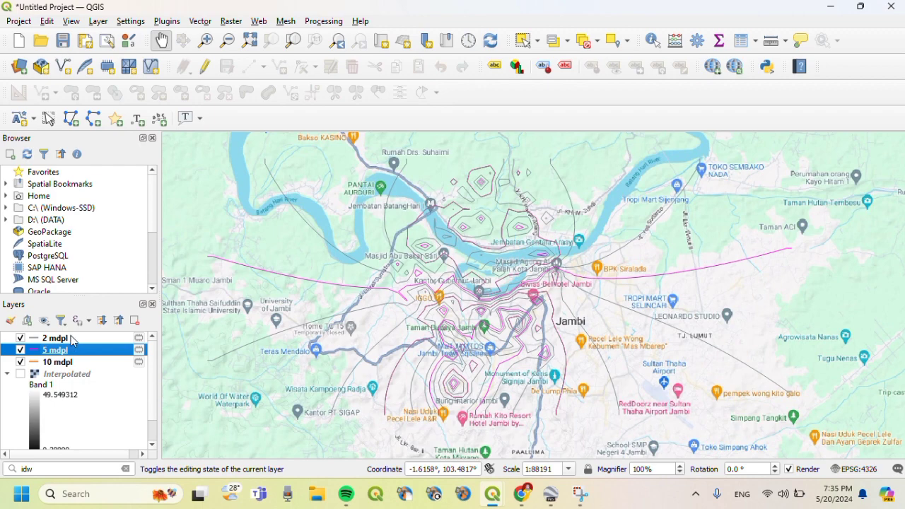
pyautogui.click(57, 339)
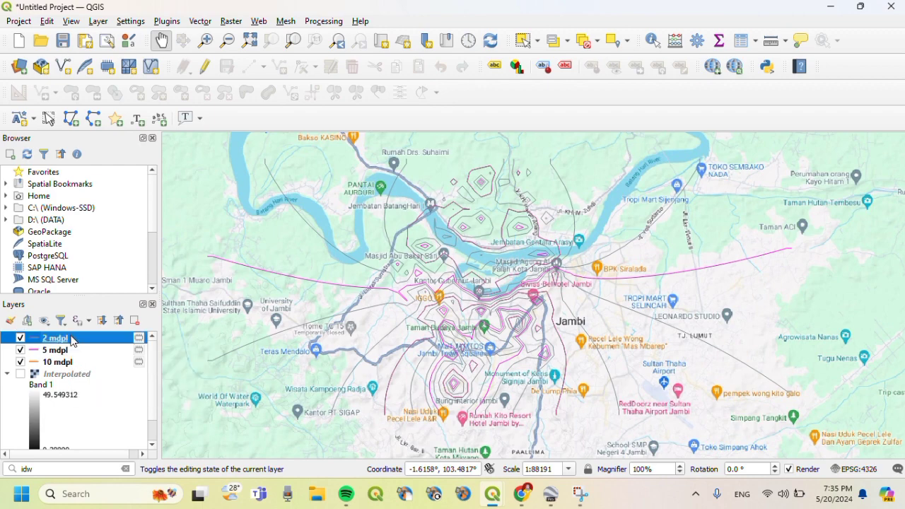
# - Shift the 2 mdpl contour colour's hue and shade to a deep violet-blue
pyautogui.rightClick(73, 340)
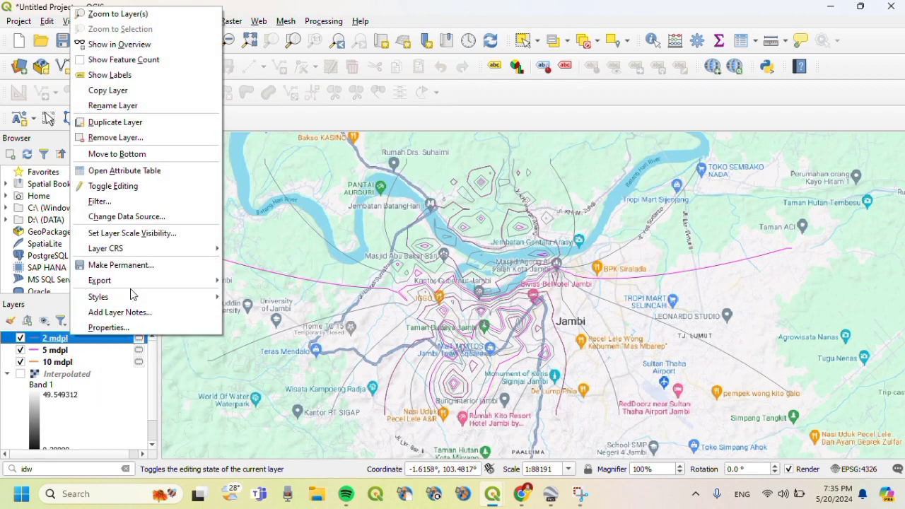
pyautogui.moveTo(132, 281)
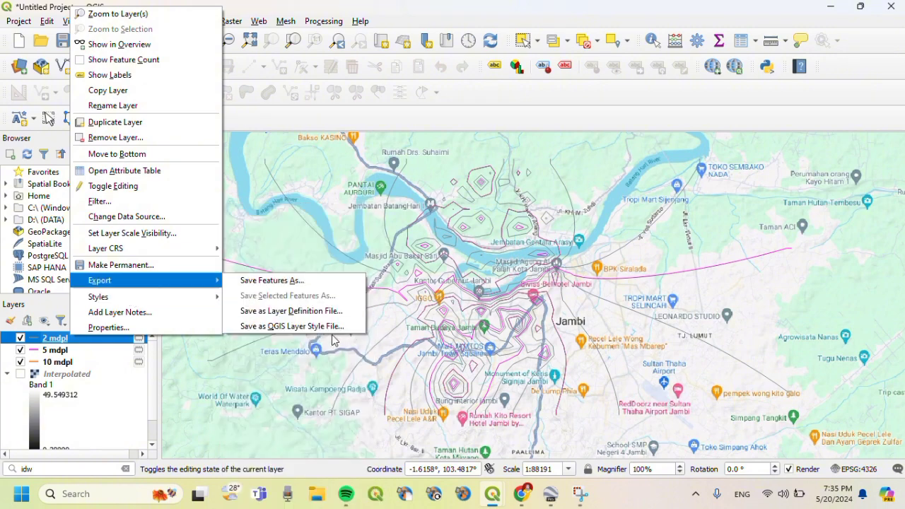
pyautogui.moveTo(158, 299)
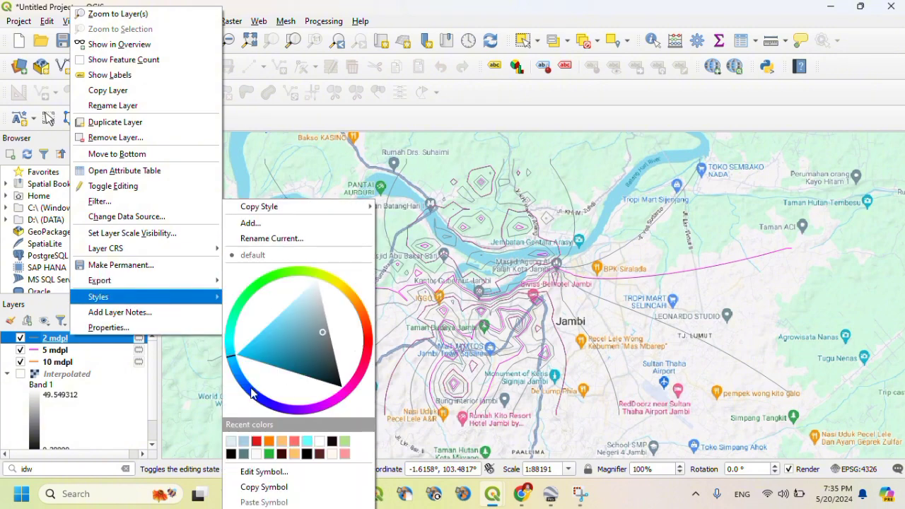
pyautogui.moveTo(228, 359)
pyautogui.mouseDown()
pyautogui.moveTo(262, 289)
pyautogui.moveTo(319, 273)
pyautogui.moveTo(338, 283)
pyautogui.moveTo(367, 331)
pyautogui.moveTo(357, 391)
pyautogui.moveTo(362, 366)
pyautogui.moveTo(352, 385)
pyautogui.moveTo(276, 403)
pyautogui.mouseUp()
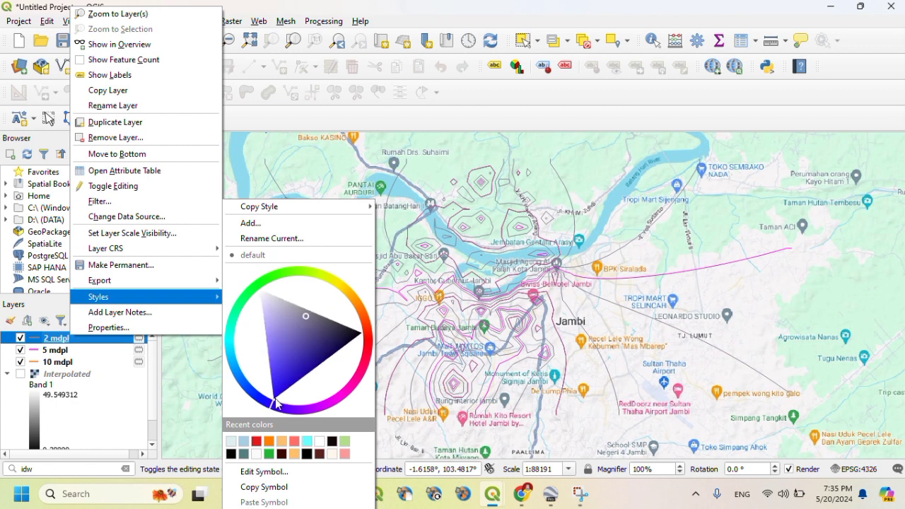
pyautogui.moveTo(304, 315)
pyautogui.mouseDown()
pyautogui.moveTo(287, 375)
pyautogui.moveTo(273, 365)
pyautogui.mouseUp()
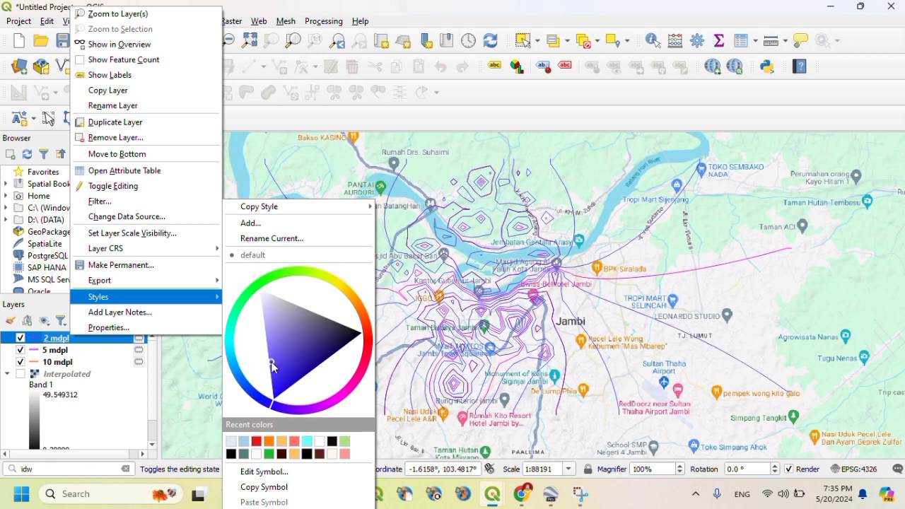
pyautogui.press('Escape')
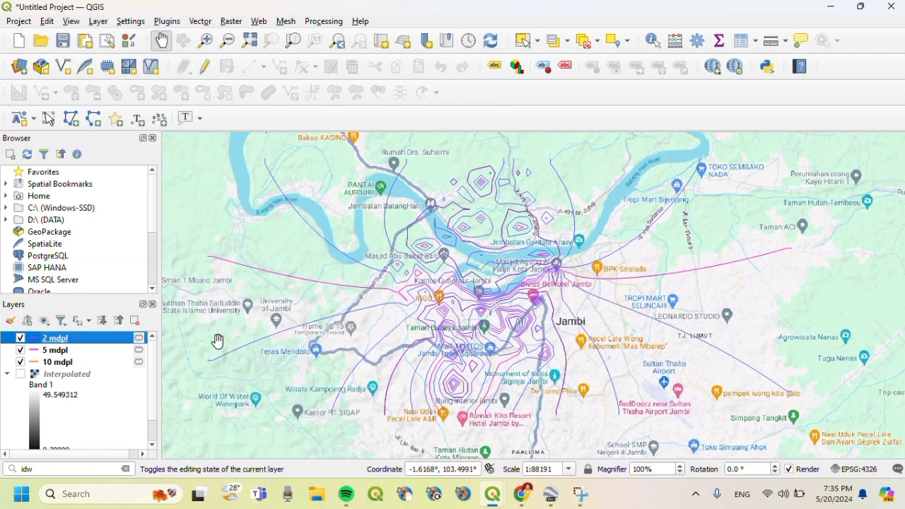
pyautogui.click(58, 362)
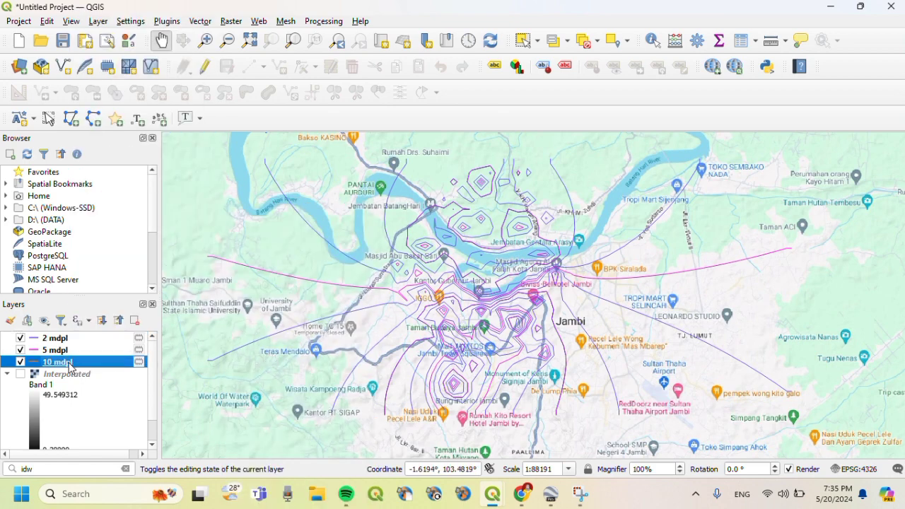
# - Give the 10 mdpl layer single labels in 12-point black text and apply
pyautogui.rightClick(69, 367)
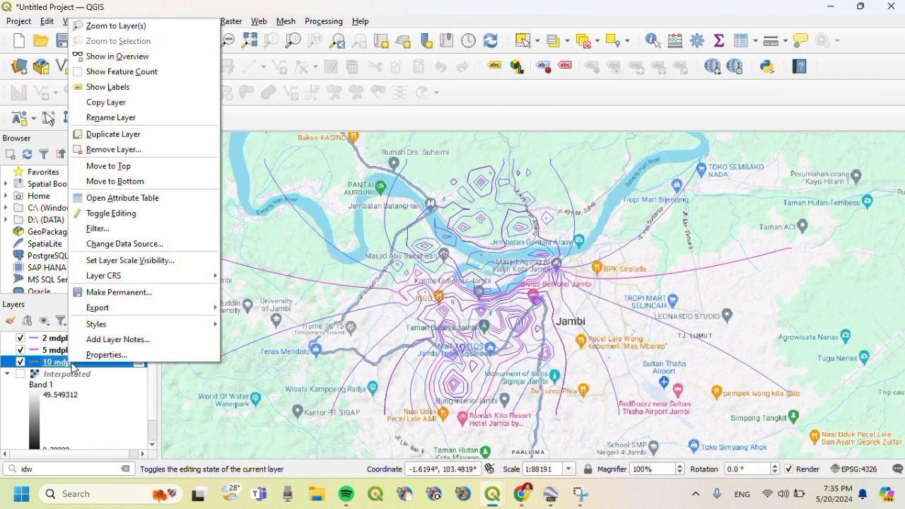
pyautogui.click(96, 362)
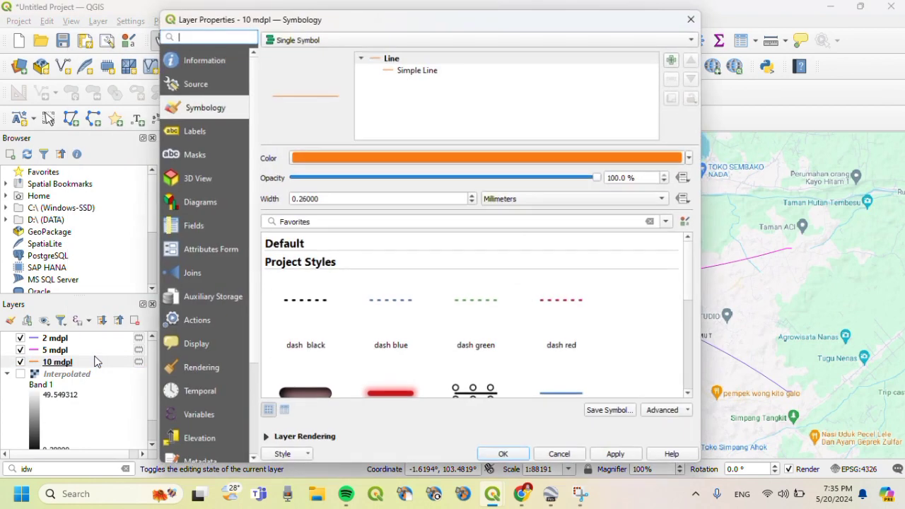
pyautogui.click(195, 135)
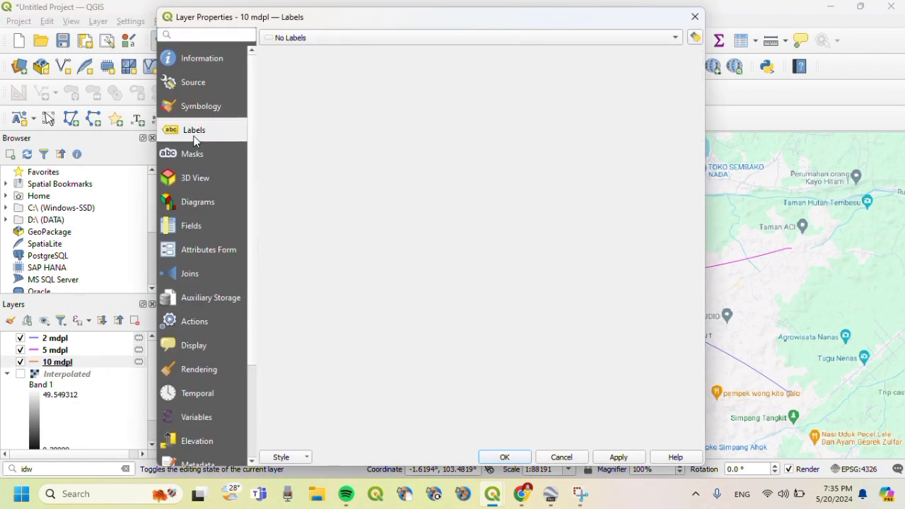
pyautogui.click(285, 41)
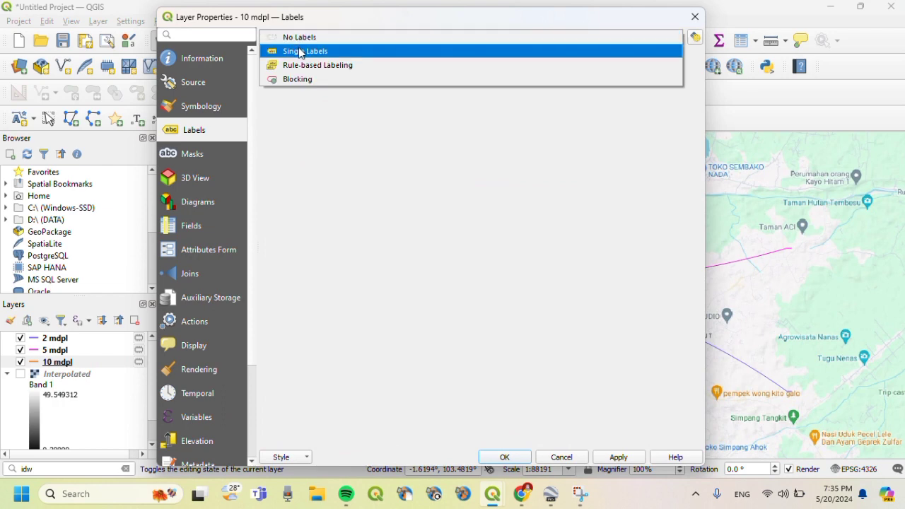
pyautogui.click(301, 52)
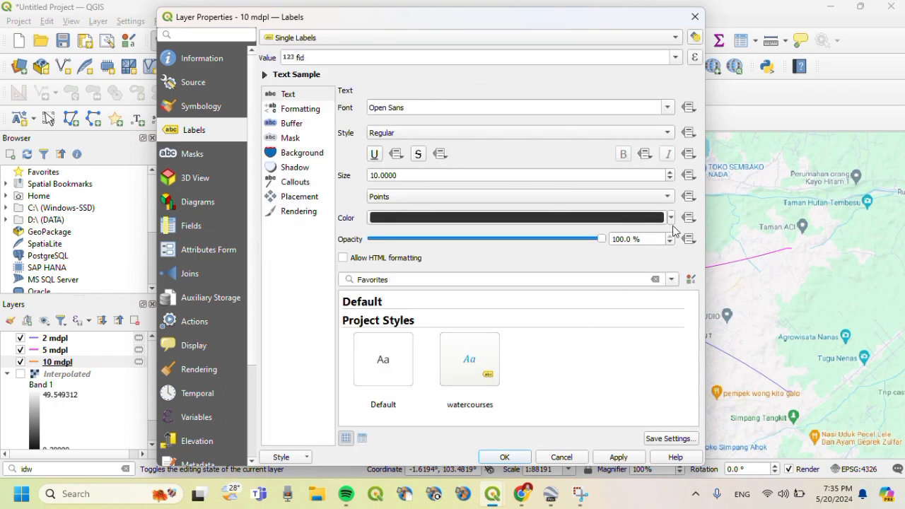
pyautogui.click(377, 177)
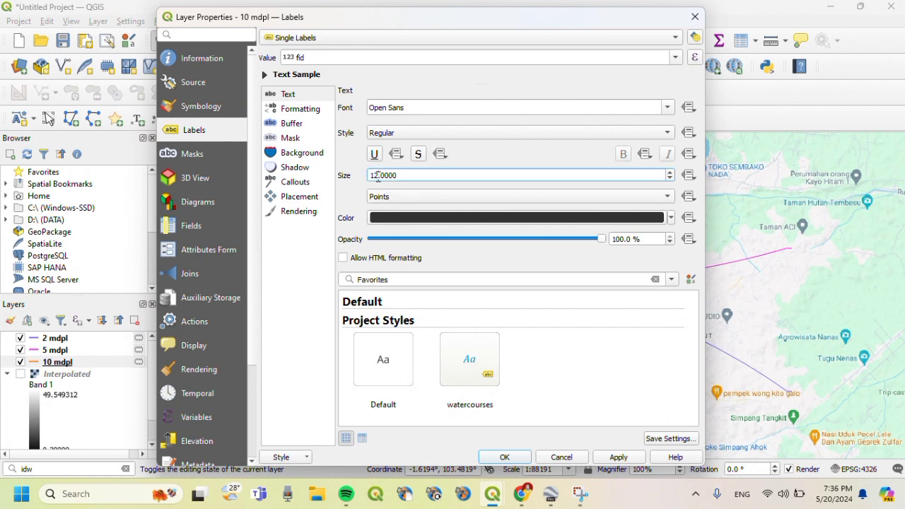
pyautogui.click(671, 219)
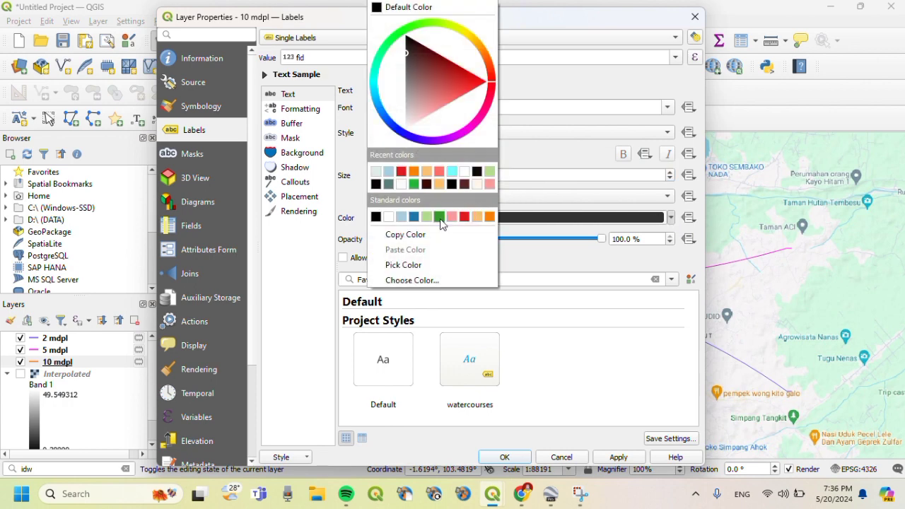
pyautogui.click(376, 183)
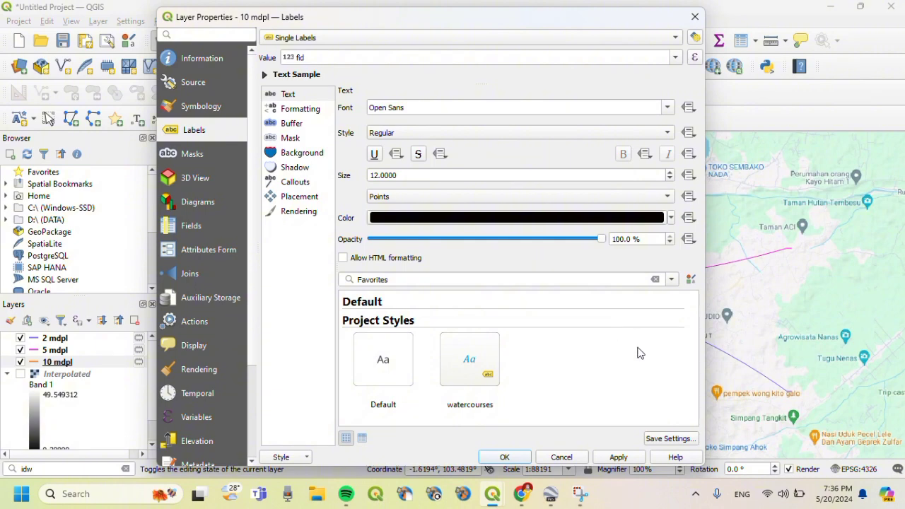
pyautogui.click(622, 458)
pyautogui.click(495, 459)
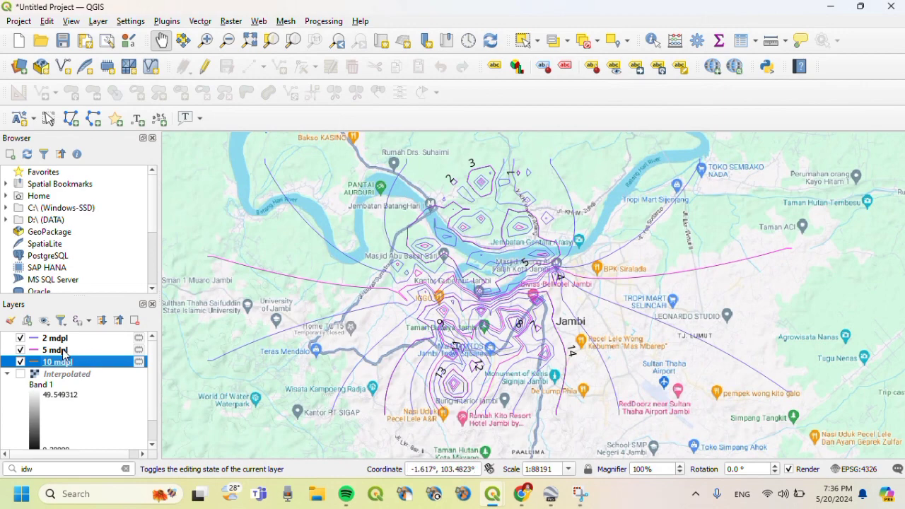
# - Reopen the 10 mdpl layer properties to check the 12-point label size
pyautogui.click(64, 351)
pyautogui.click(65, 364)
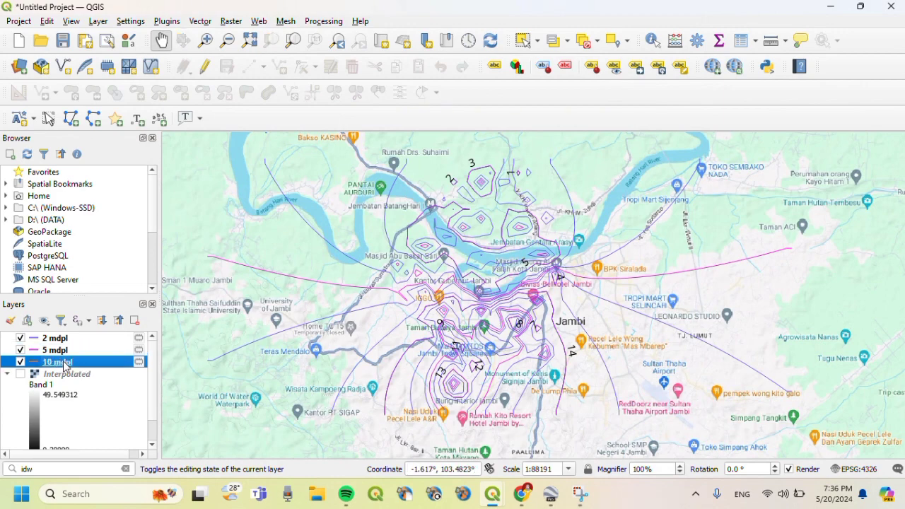
pyautogui.rightClick(65, 363)
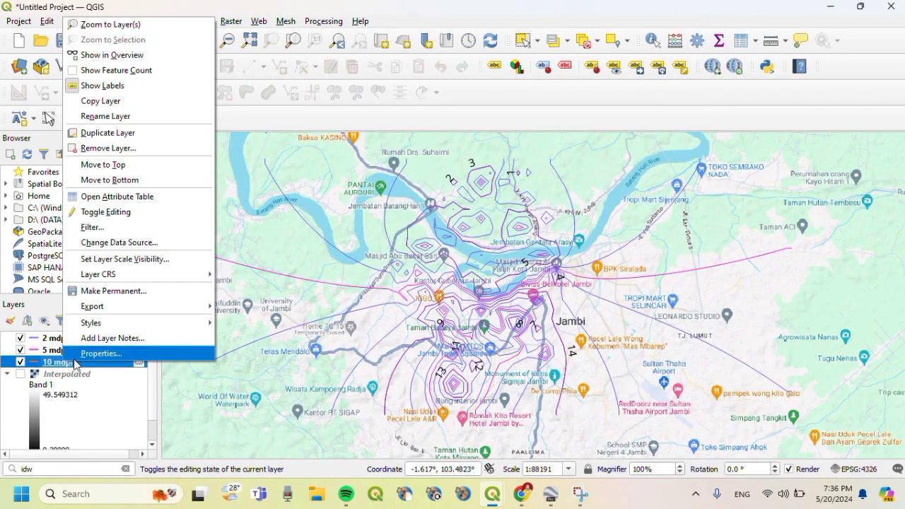
pyautogui.click(114, 356)
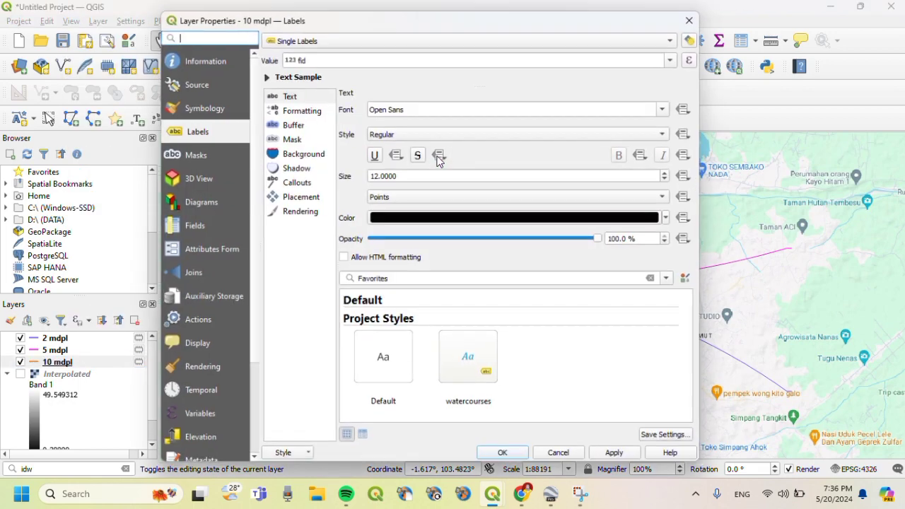
pyautogui.click(379, 175)
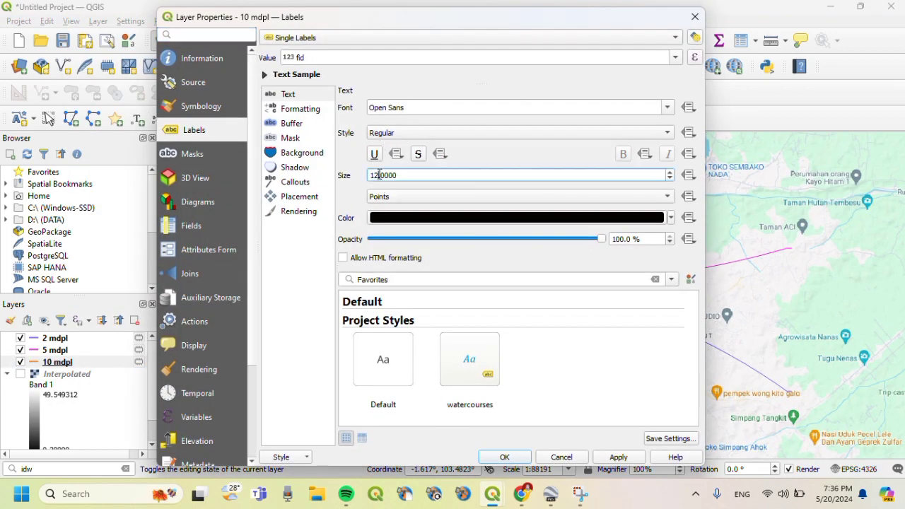
pyautogui.press('Return')
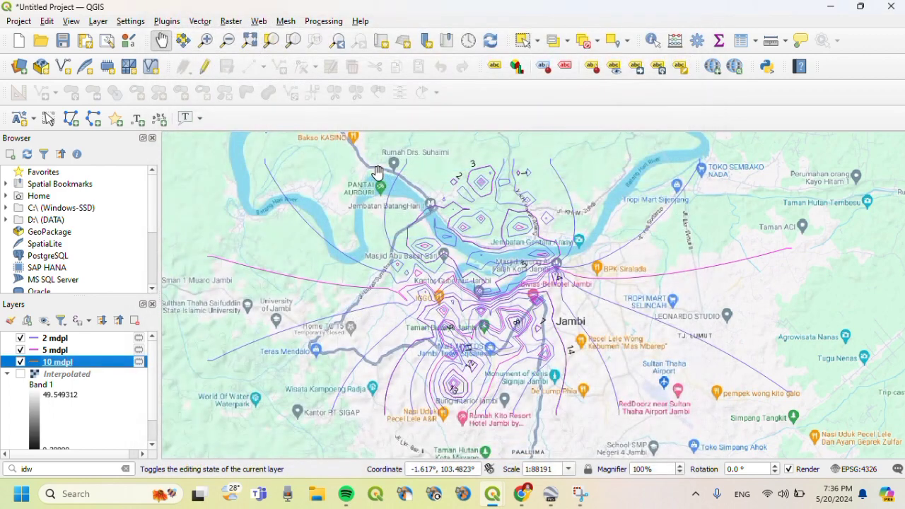
# - Turn on single labels for the 5 mdpl layer in light-orange text and apply
pyautogui.rightClick(79, 350)
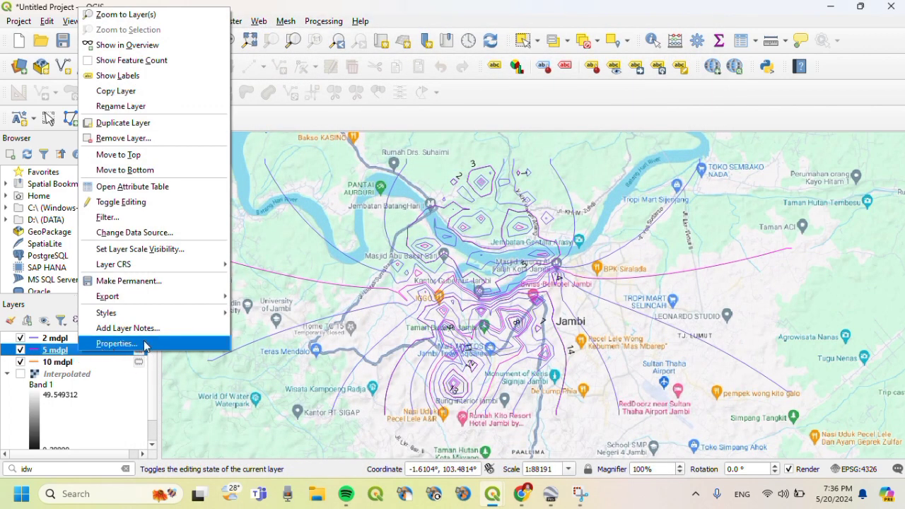
pyautogui.click(143, 344)
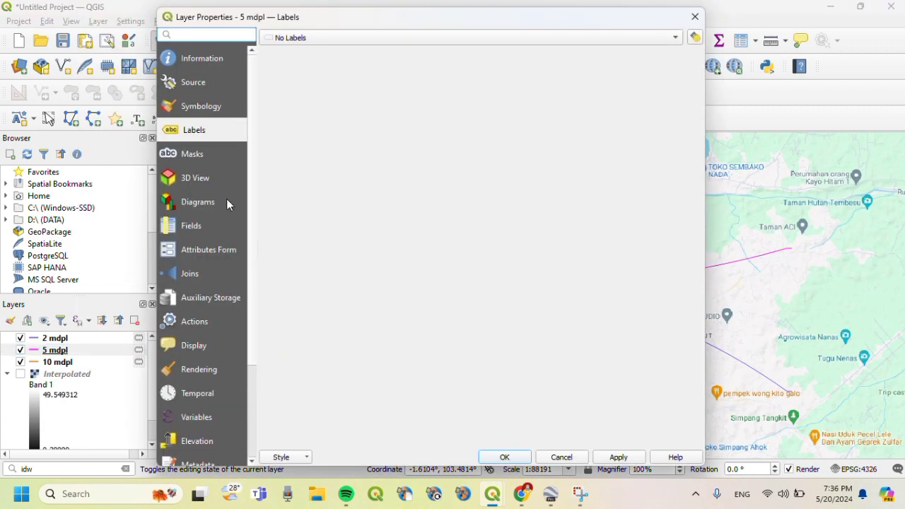
pyautogui.click(323, 39)
pyautogui.click(332, 52)
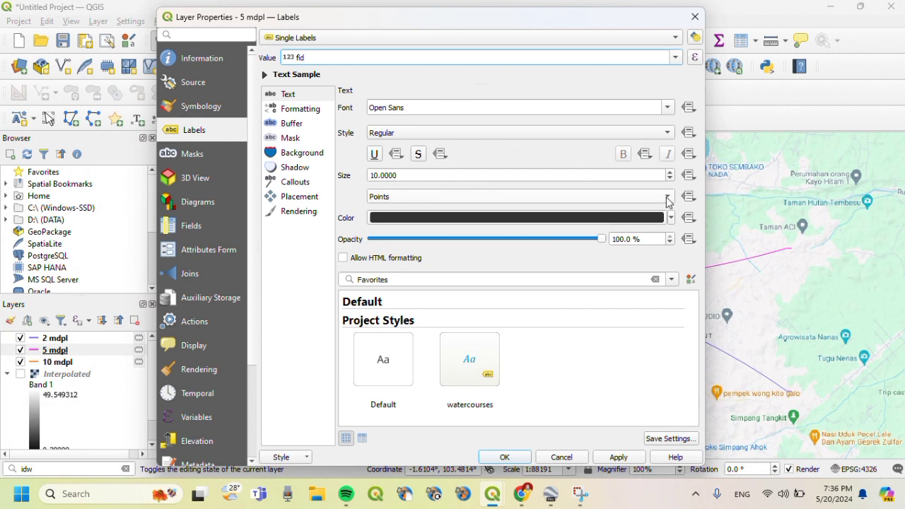
pyautogui.click(671, 218)
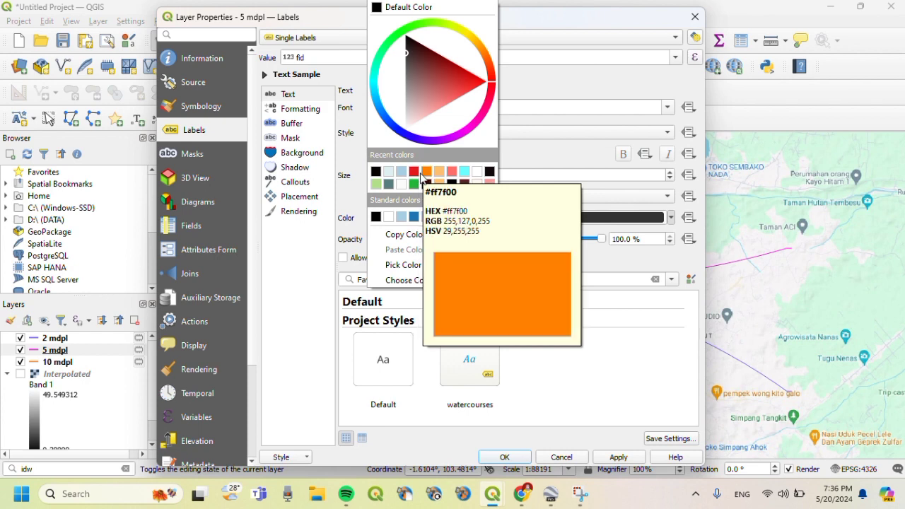
pyautogui.click(443, 175)
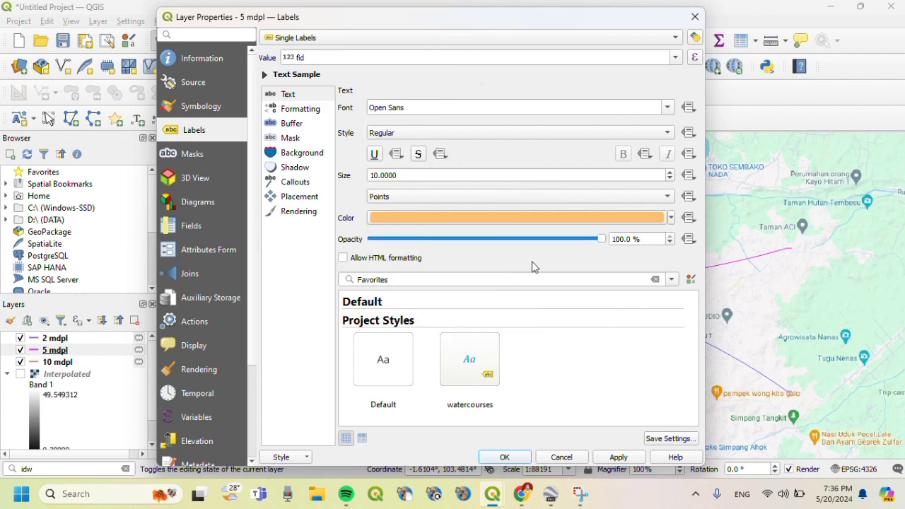
pyautogui.click(619, 457)
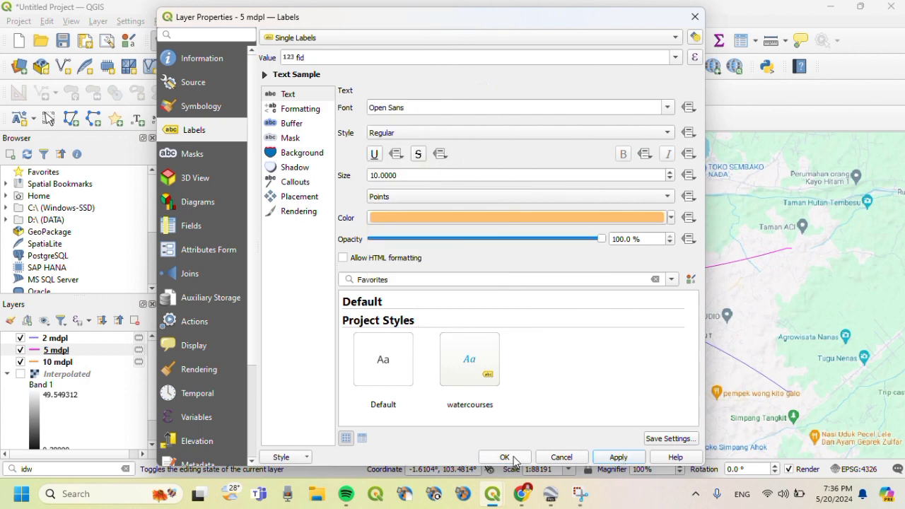
pyautogui.click(514, 456)
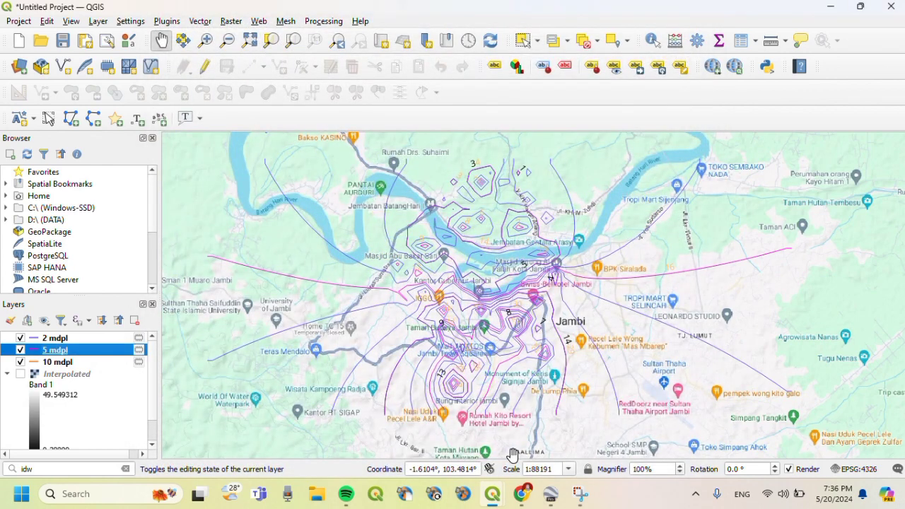
# - Turn on single labels for the 2 mdpl contours in cyan text and apply
pyautogui.rightClick(86, 343)
pyautogui.click(112, 335)
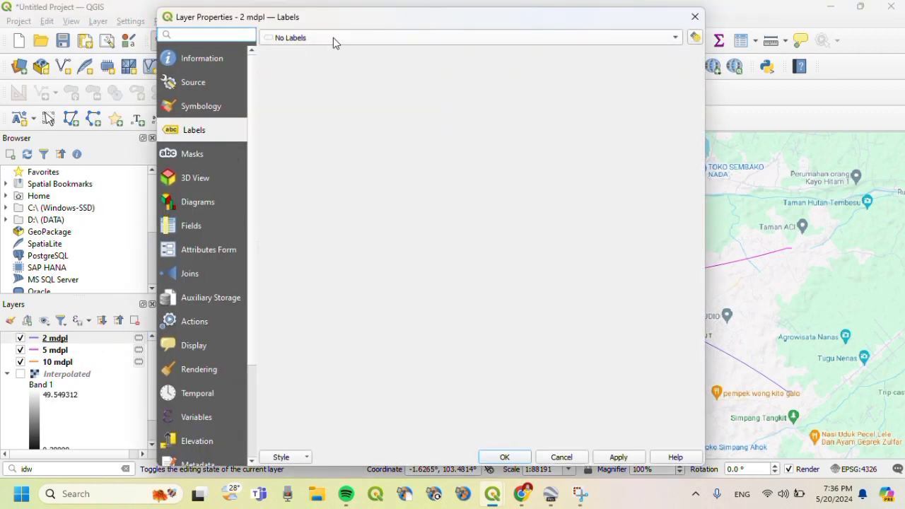
pyautogui.click(333, 38)
pyautogui.click(335, 50)
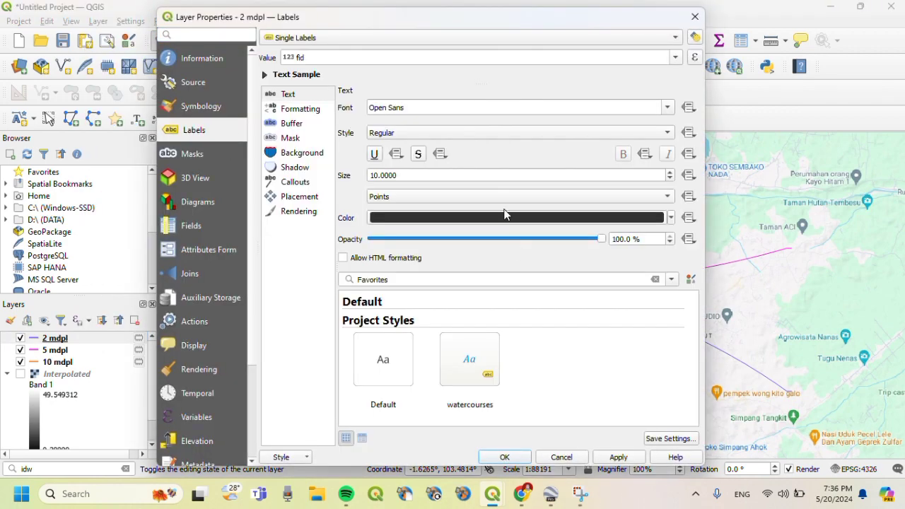
pyautogui.click(671, 219)
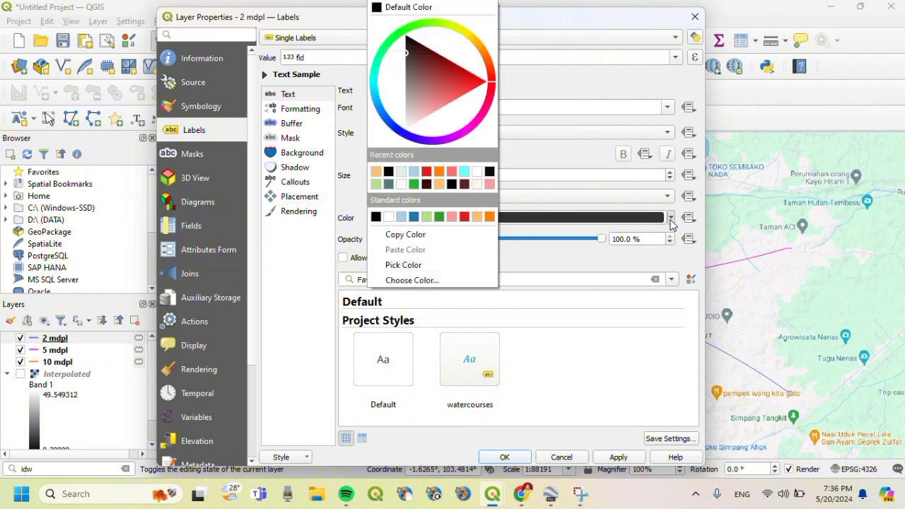
pyautogui.click(464, 171)
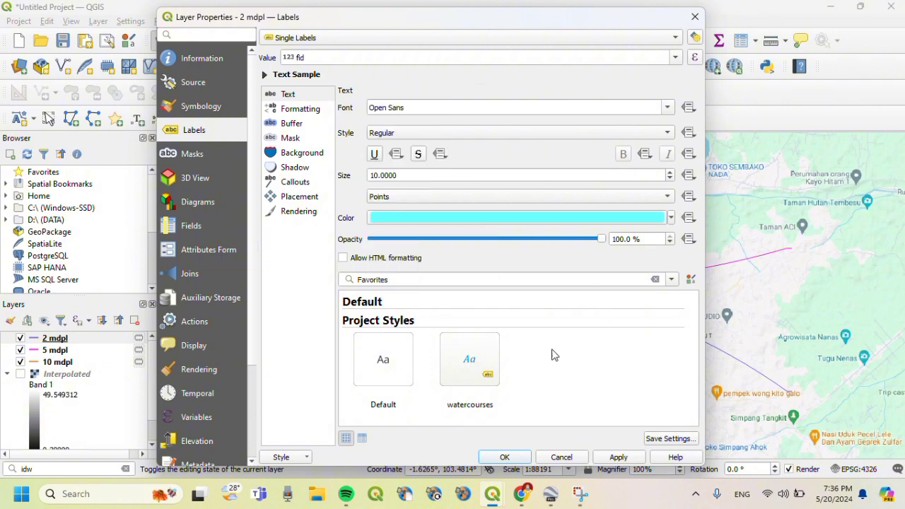
pyautogui.click(614, 458)
pyautogui.click(515, 456)
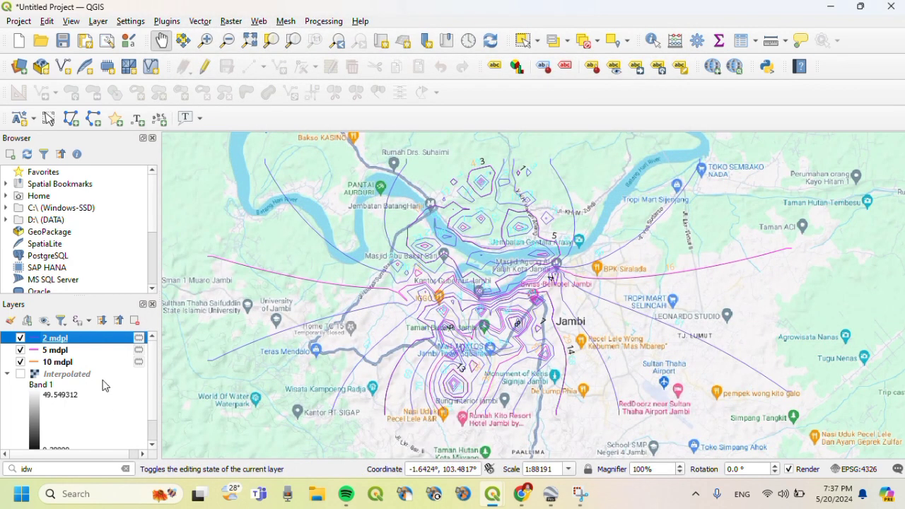
# - Change the 2 mdpl label colour from cyan to pink and apply
pyautogui.rightClick(78, 345)
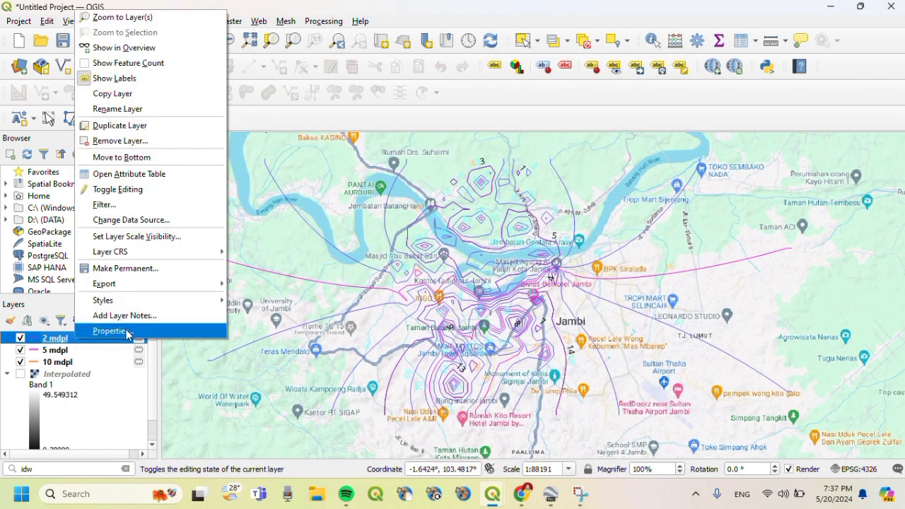
pyautogui.click(129, 333)
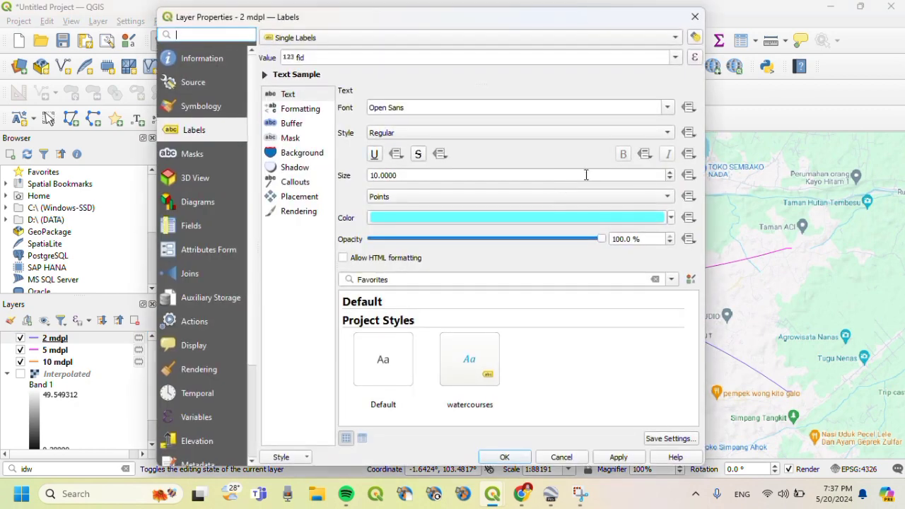
pyautogui.click(671, 217)
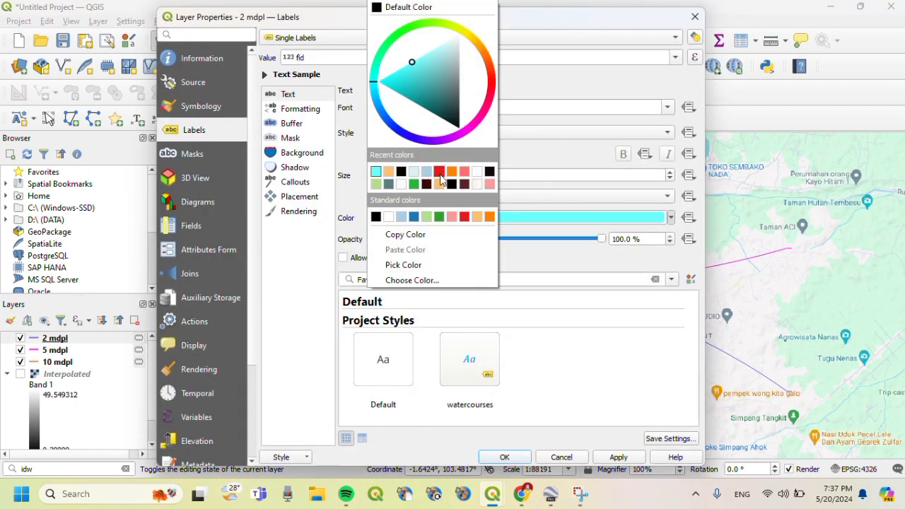
pyautogui.click(451, 217)
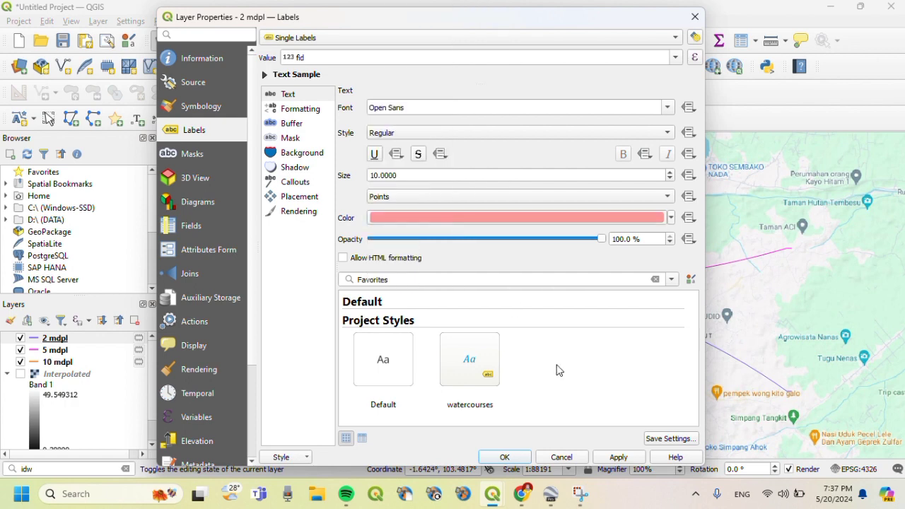
pyautogui.click(618, 457)
pyautogui.click(505, 457)
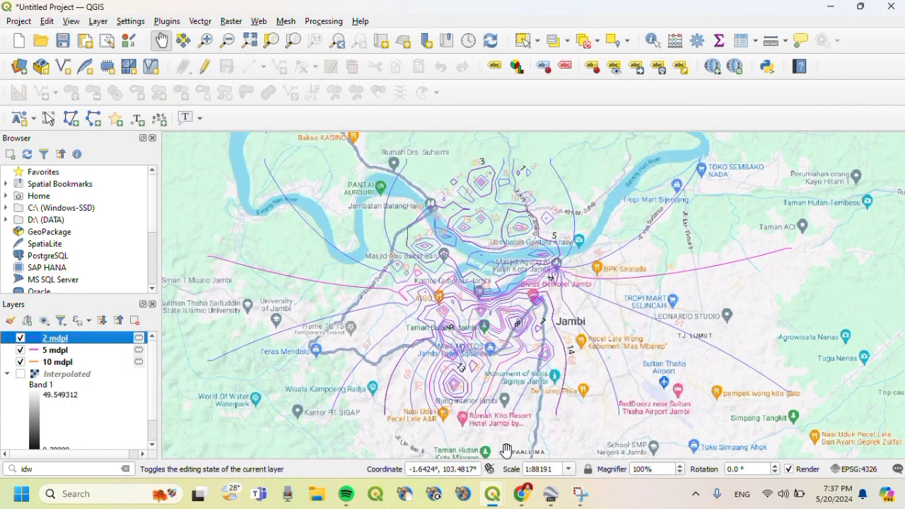
# - Zoom the map canvas in over the Jambi contours
pyautogui.scroll(2, 590, 326)
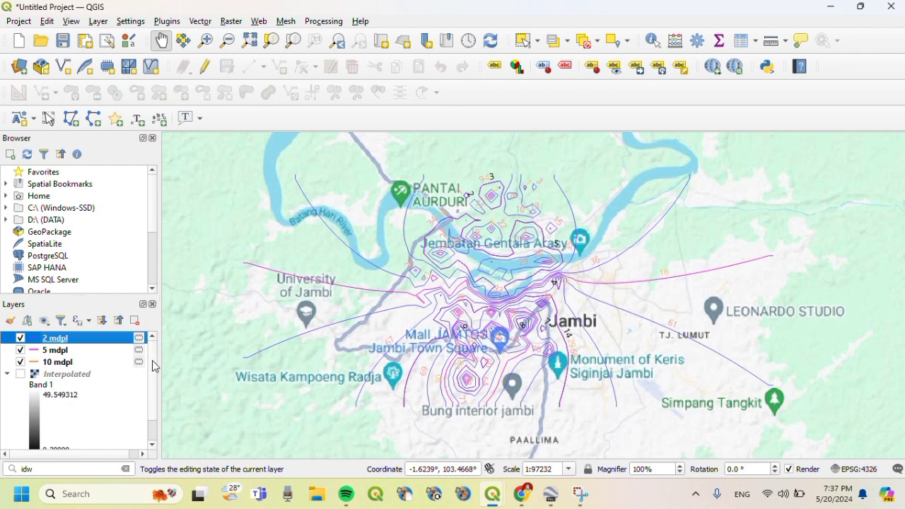
pyautogui.scroll(-1, 149, 402)
pyautogui.scroll(1, 153, 387)
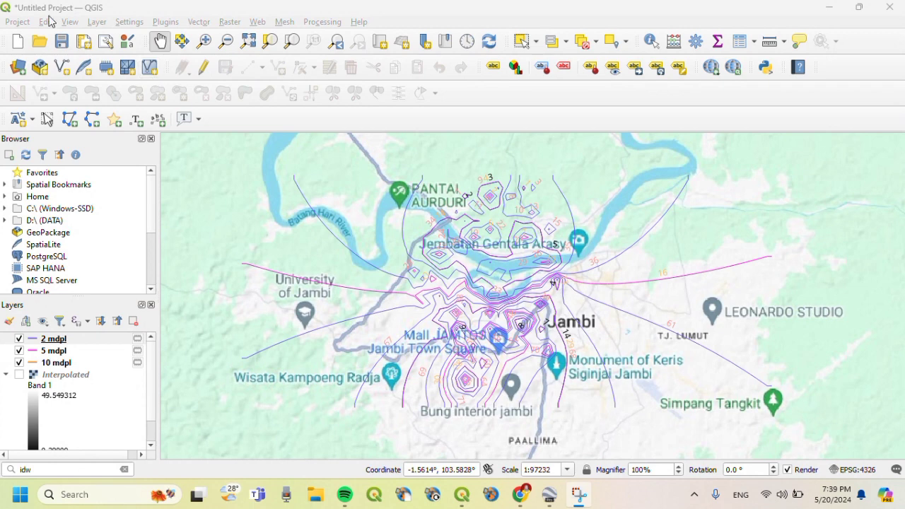
# - Create a new print layout titled 'A4'
pyautogui.click(84, 47)
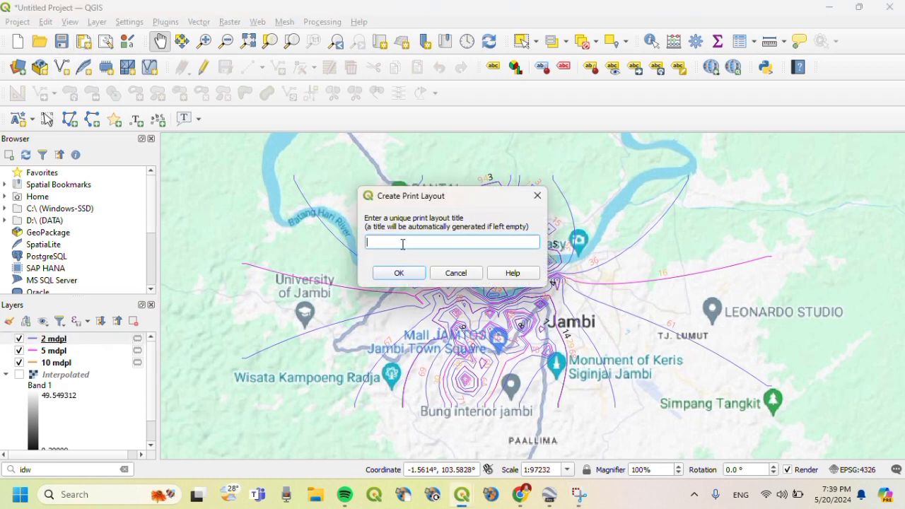
pyautogui.press('capslock')
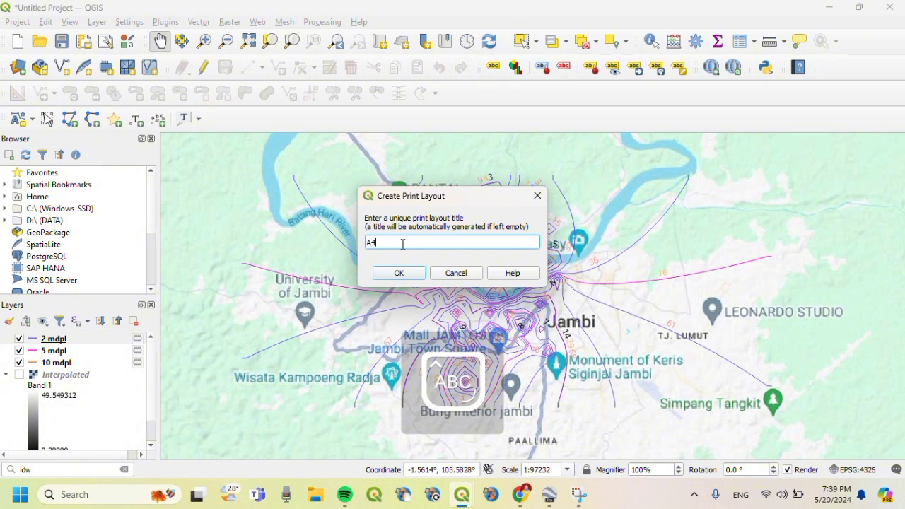
pyautogui.write('A4')
pyautogui.click(397, 273)
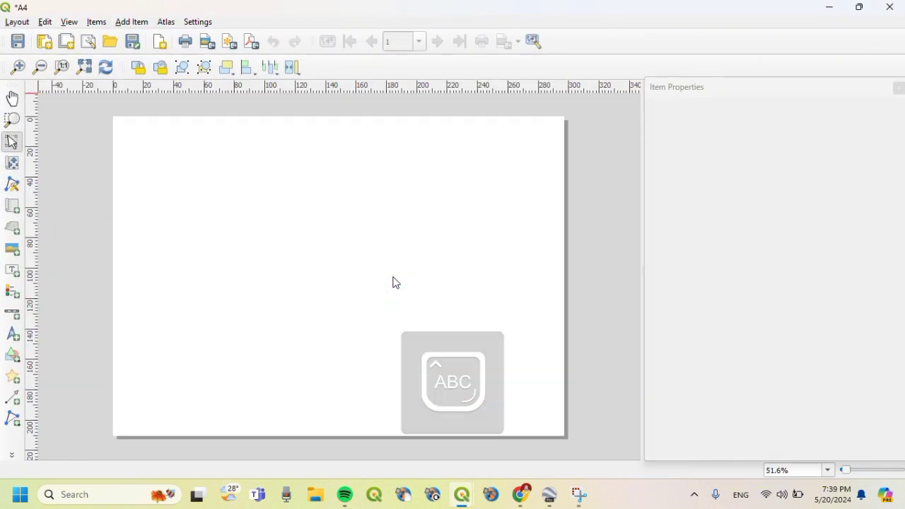
# - Draw a rectangle shape spanning nearly the whole A4 page as a border
pyautogui.click(14, 365)
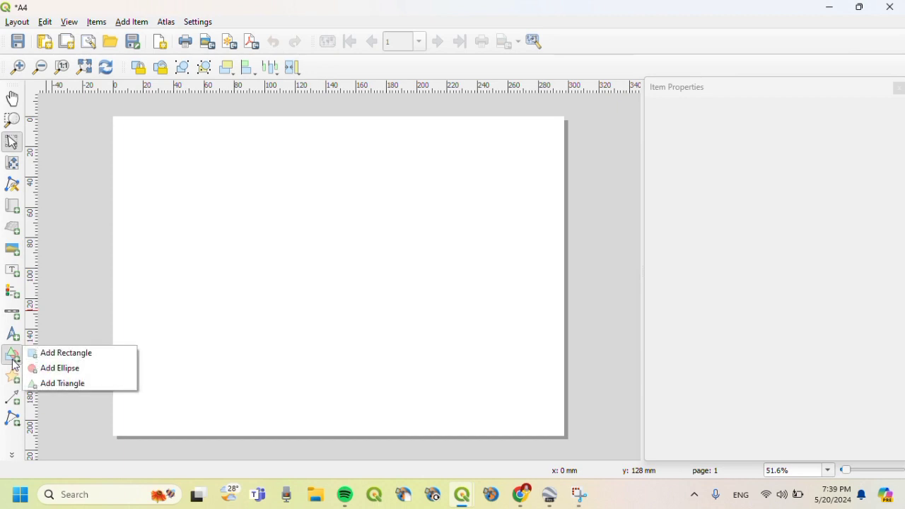
pyautogui.click(51, 359)
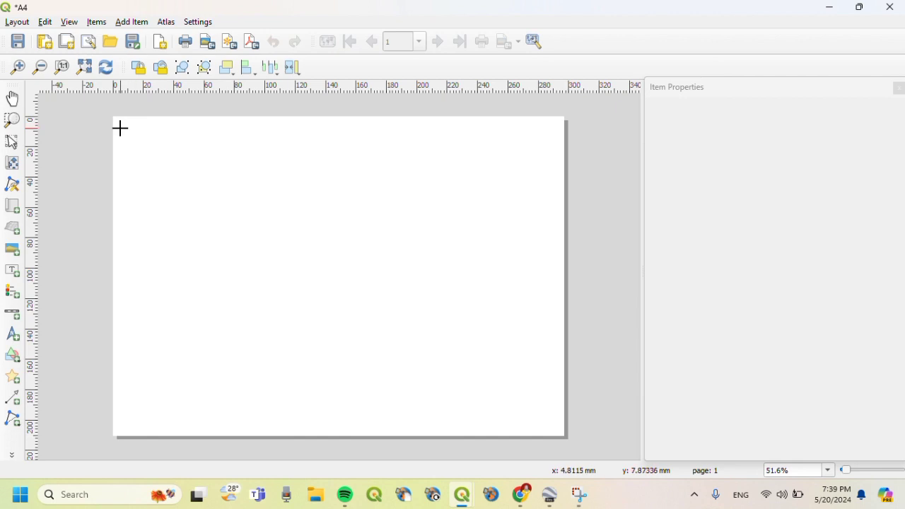
pyautogui.moveTo(120, 128); pyautogui.dragTo(299, 352)
pyautogui.scroll(2, 299, 351)
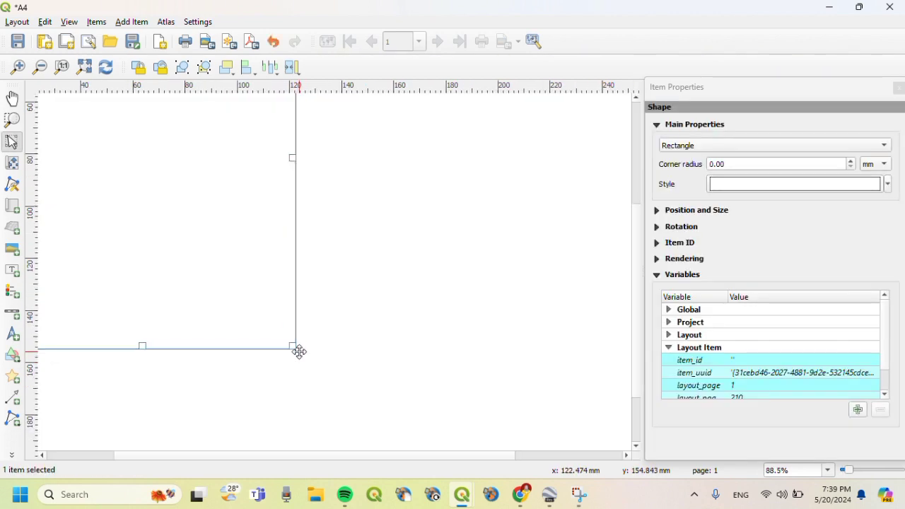
pyautogui.scroll(-3, 299, 351)
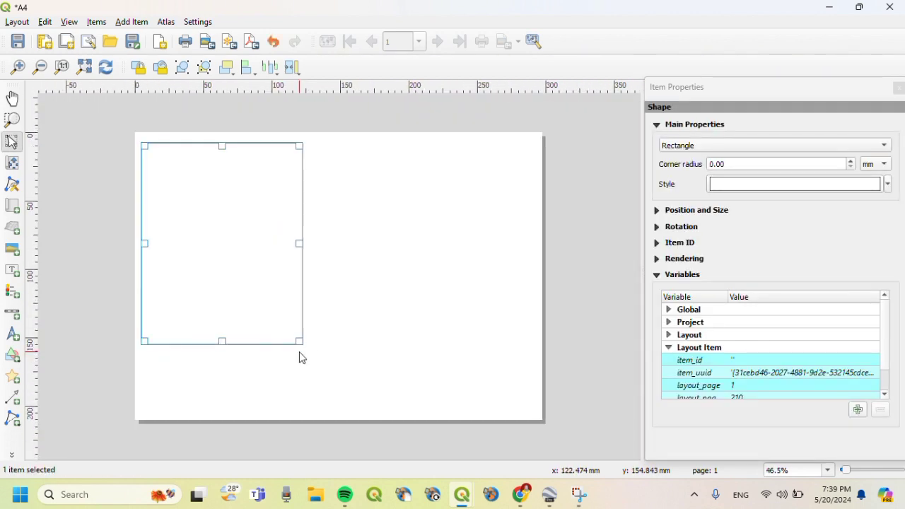
pyautogui.moveTo(299, 341); pyautogui.dragTo(533, 411)
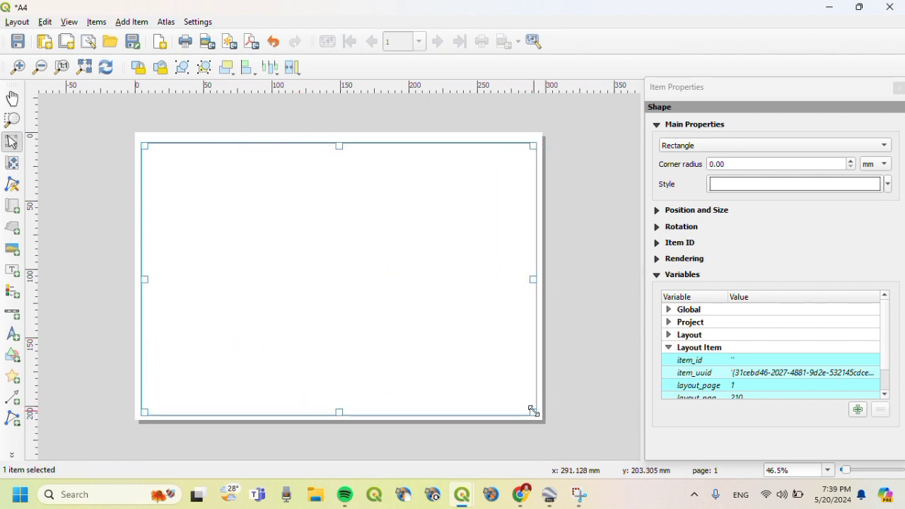
pyautogui.moveTo(337, 146); pyautogui.dragTo(338, 141)
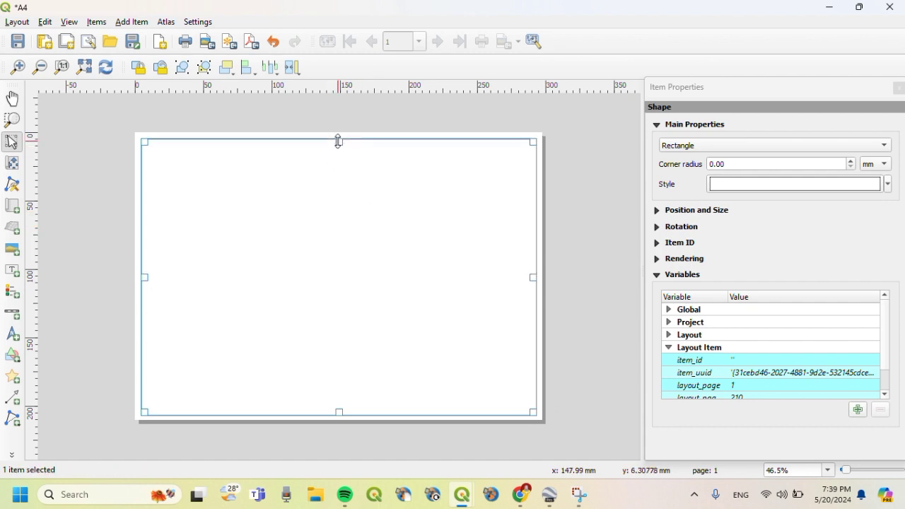
pyautogui.click(566, 341)
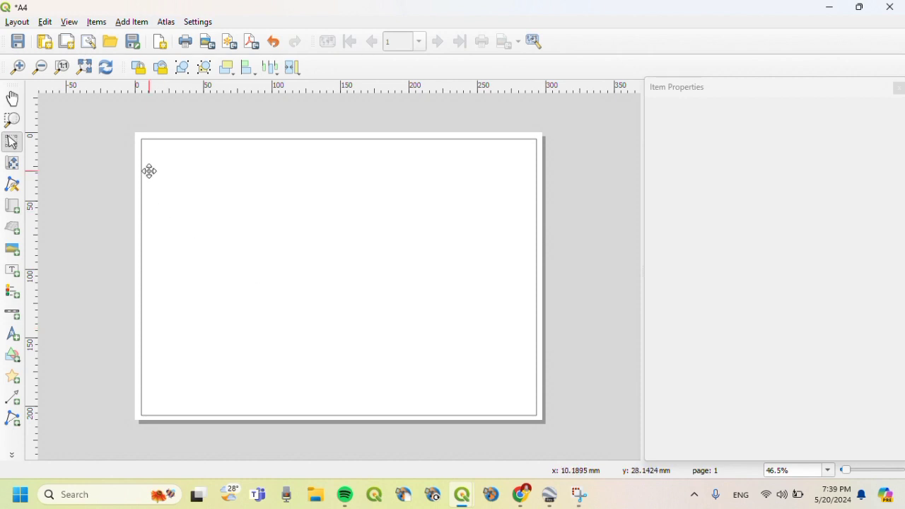
# - Add a map frame on the left of the page, nudging its top, left and right edges
pyautogui.click(131, 22)
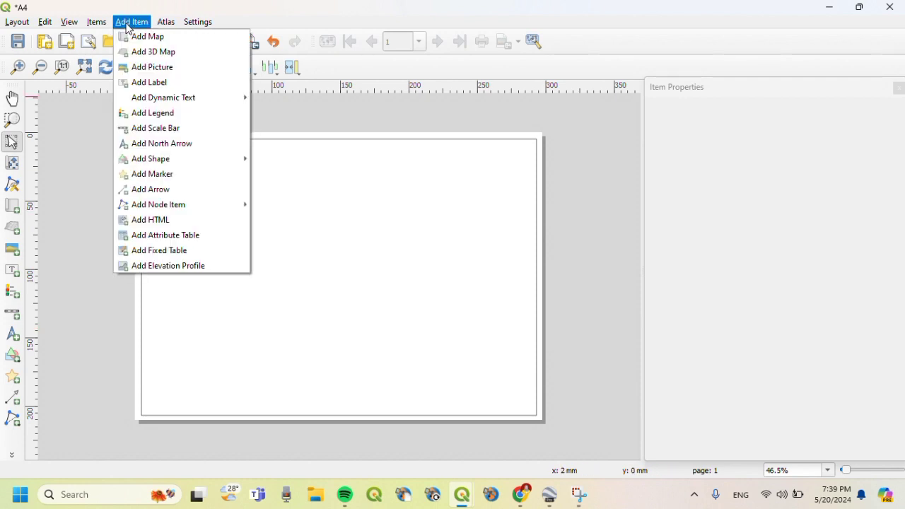
pyautogui.click(142, 36)
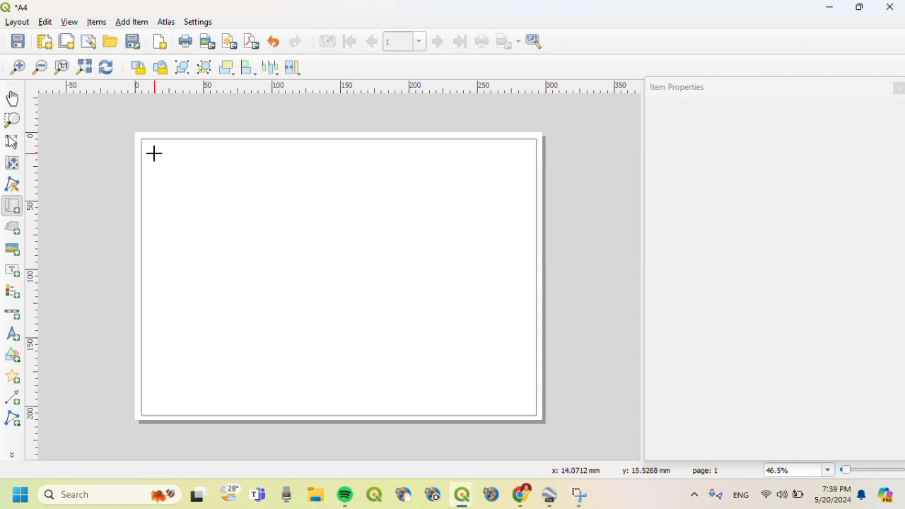
pyautogui.moveTo(151, 153); pyautogui.dragTo(394, 408)
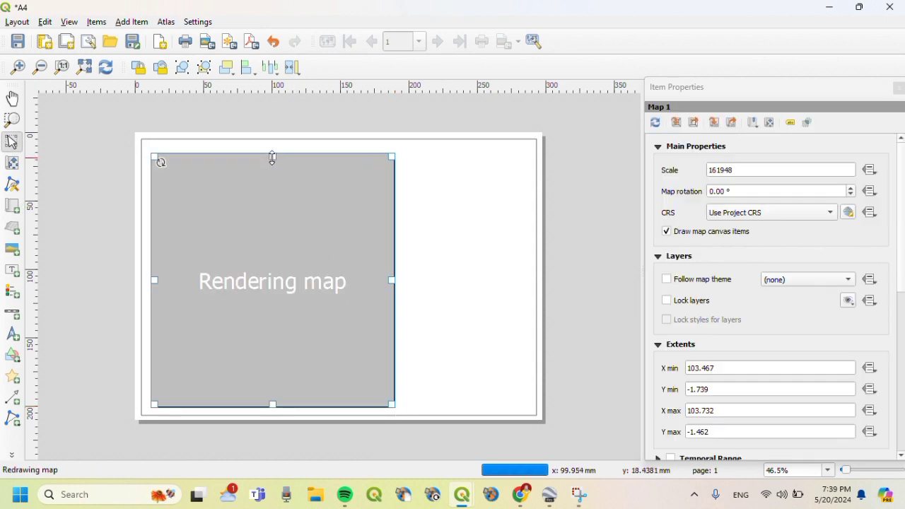
pyautogui.moveTo(272, 158); pyautogui.dragTo(273, 152)
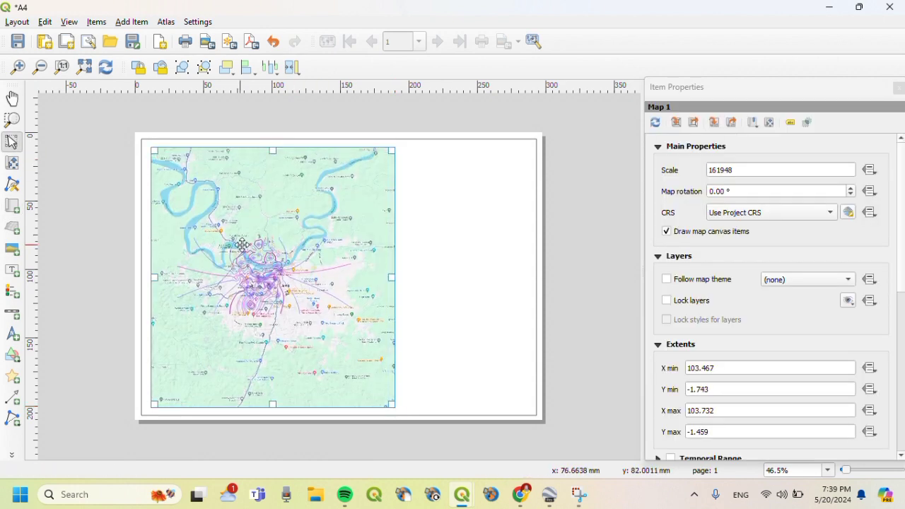
pyautogui.moveTo(162, 274); pyautogui.dragTo(152, 275)
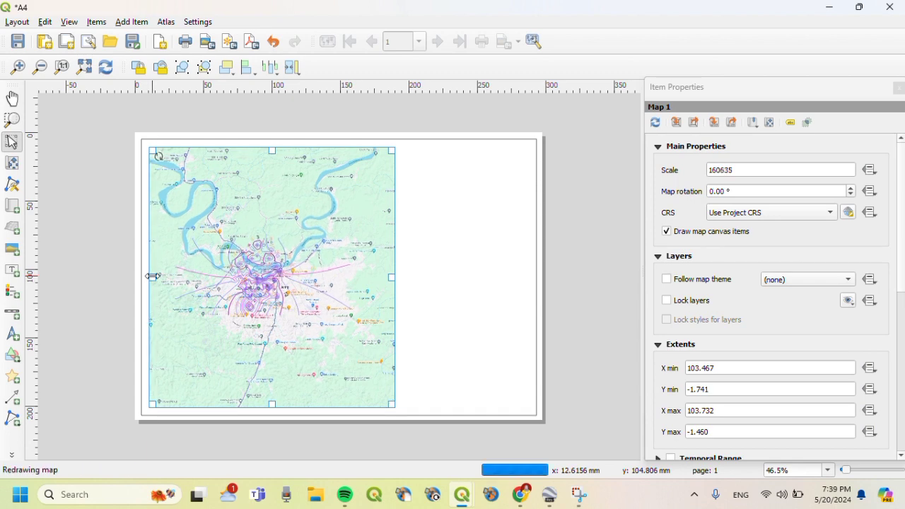
pyautogui.moveTo(391, 277); pyautogui.dragTo(400, 280)
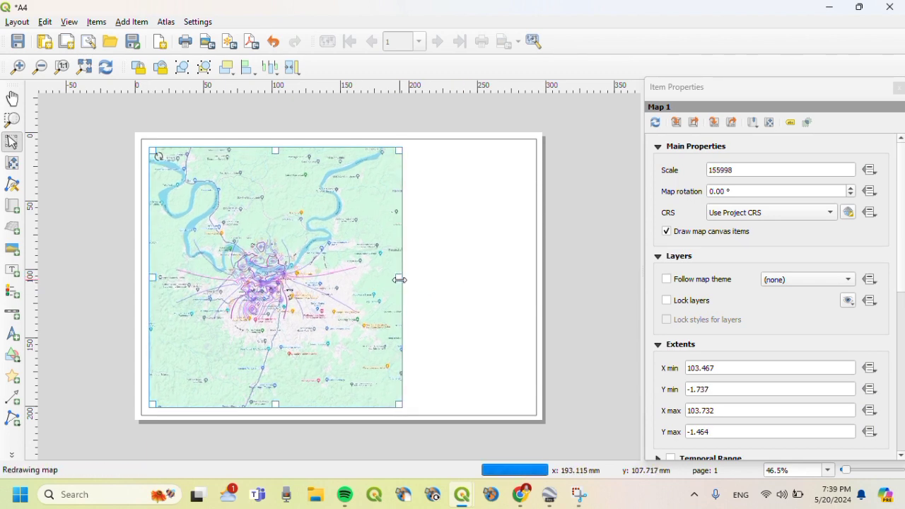
# - Zoom the map item's content in until its scale reads about 1:71472
pyautogui.click(11, 169)
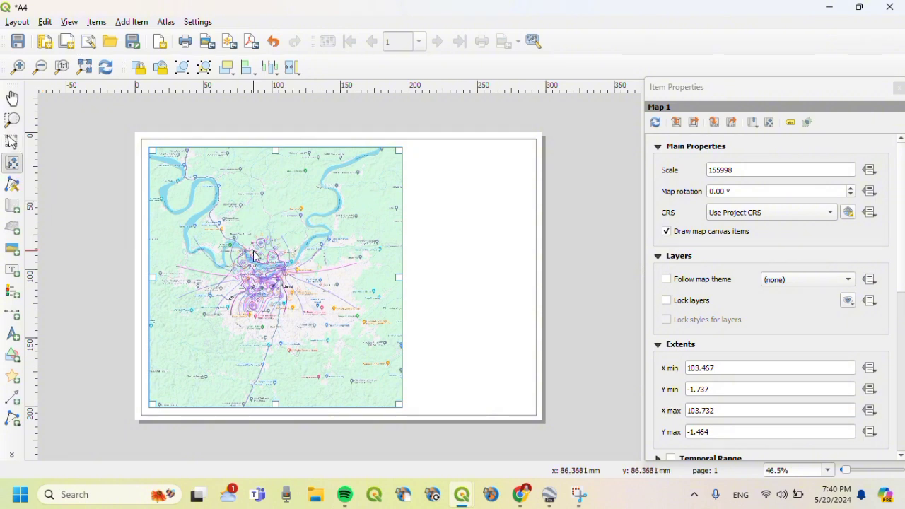
pyautogui.scroll(1, 254, 256)
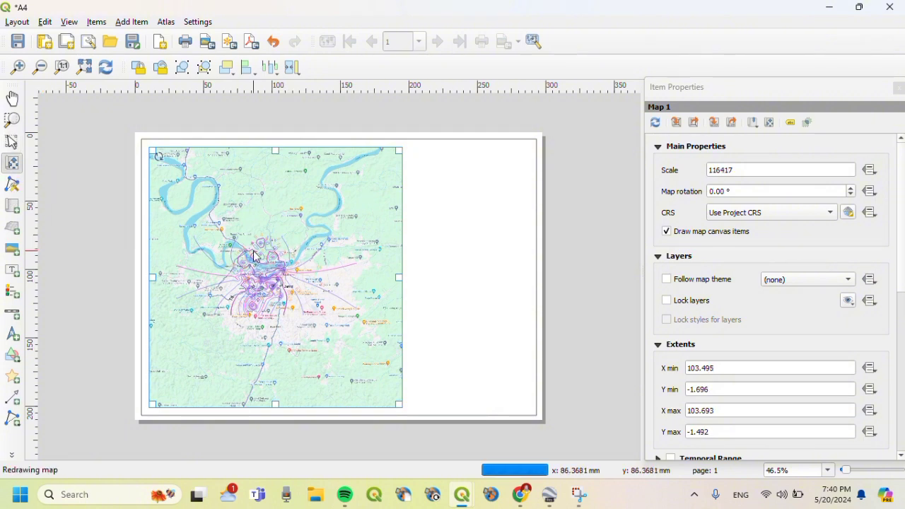
pyautogui.scroll(1, 254, 256)
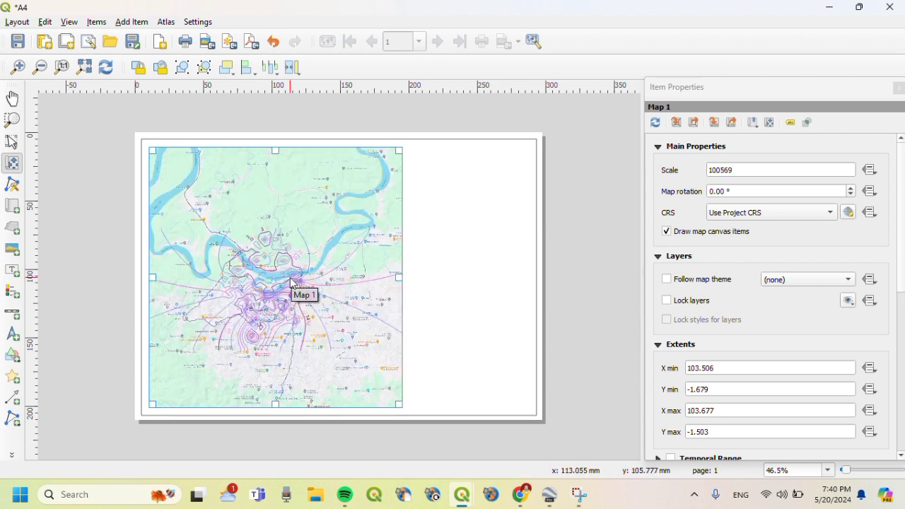
pyautogui.scroll(1, 292, 282)
pyautogui.scroll(1, 292, 283)
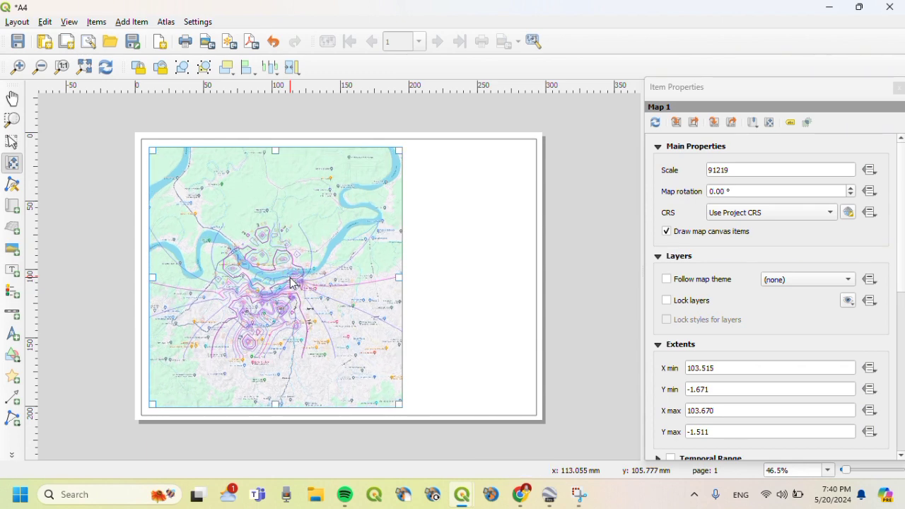
pyautogui.scroll(1, 293, 283)
pyautogui.scroll(1, 293, 283)
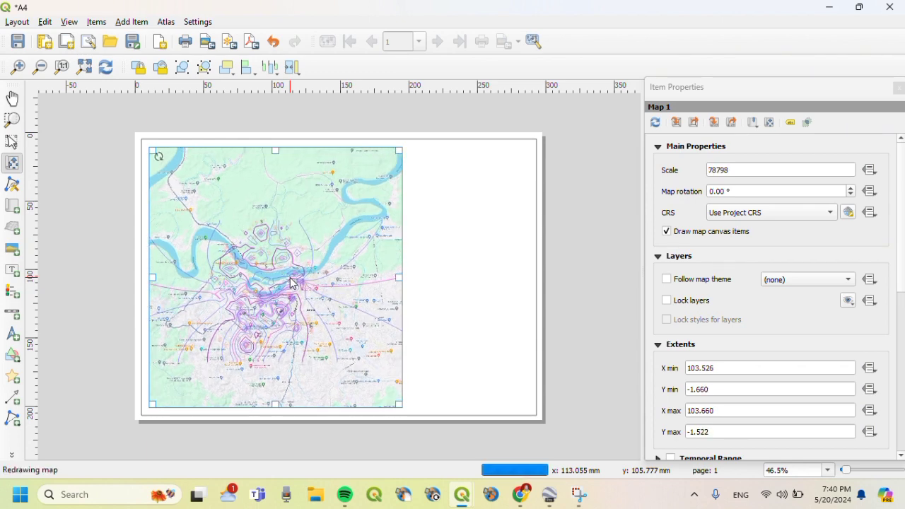
pyautogui.scroll(1, 293, 283)
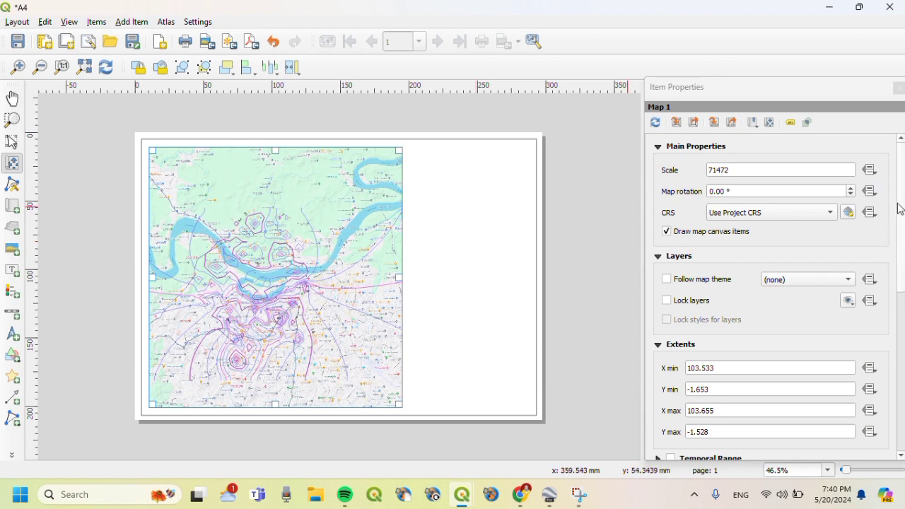
pyautogui.moveTo(900, 208); pyautogui.dragTo(895, 328)
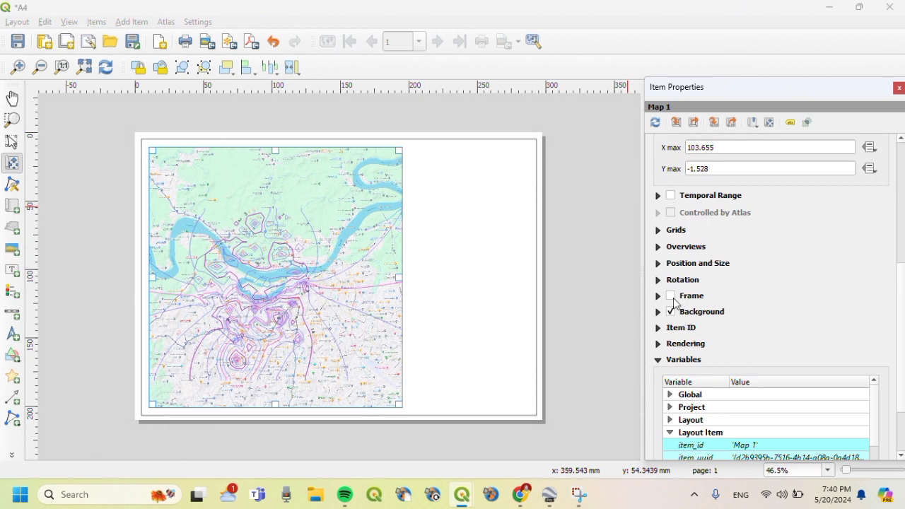
# - Enable the map item's Frame outline, add Grid 1, and open its grid properties
pyautogui.click(670, 297)
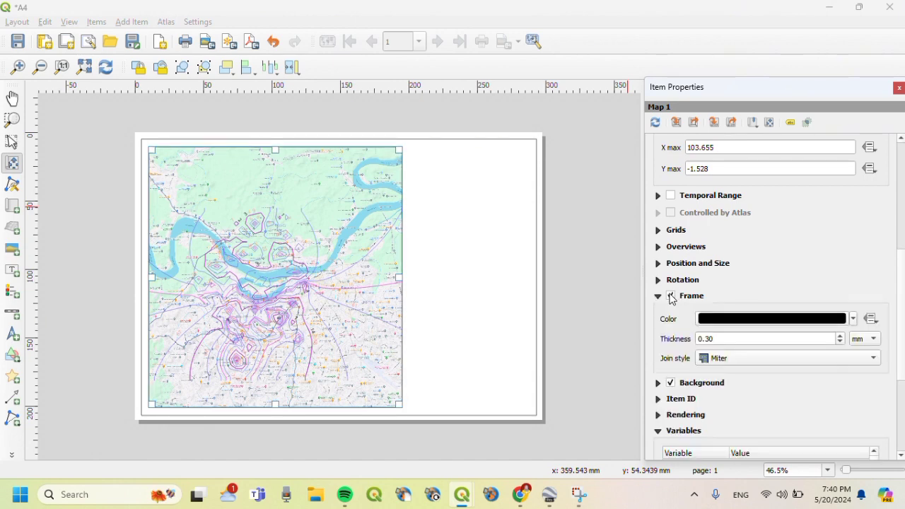
pyautogui.click(658, 231)
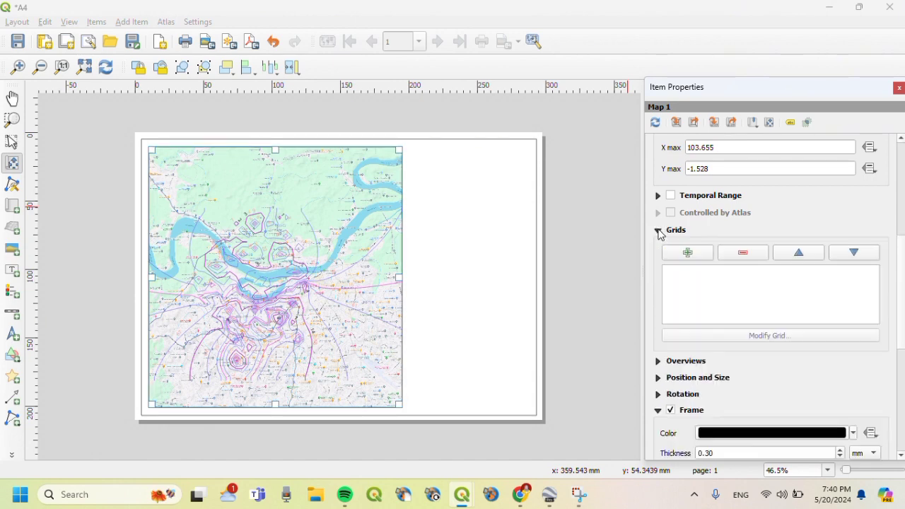
pyautogui.click(684, 253)
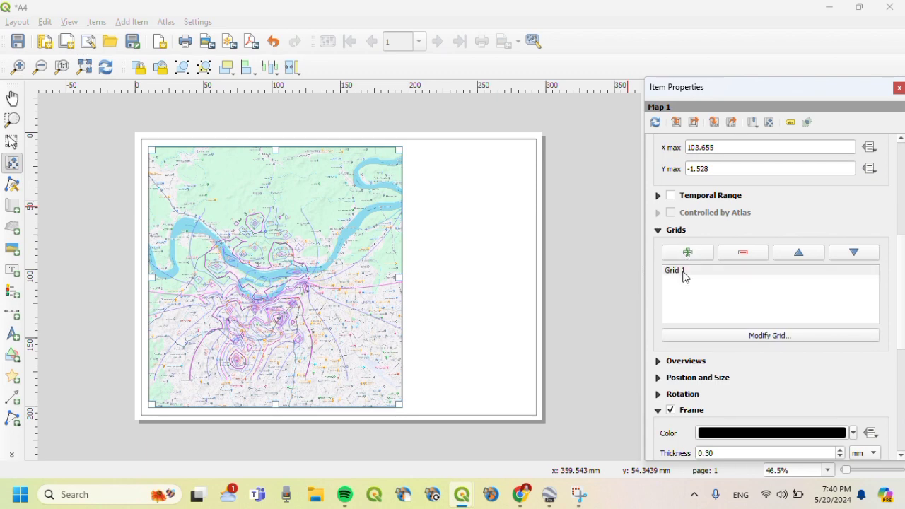
pyautogui.click(684, 274)
pyautogui.click(703, 336)
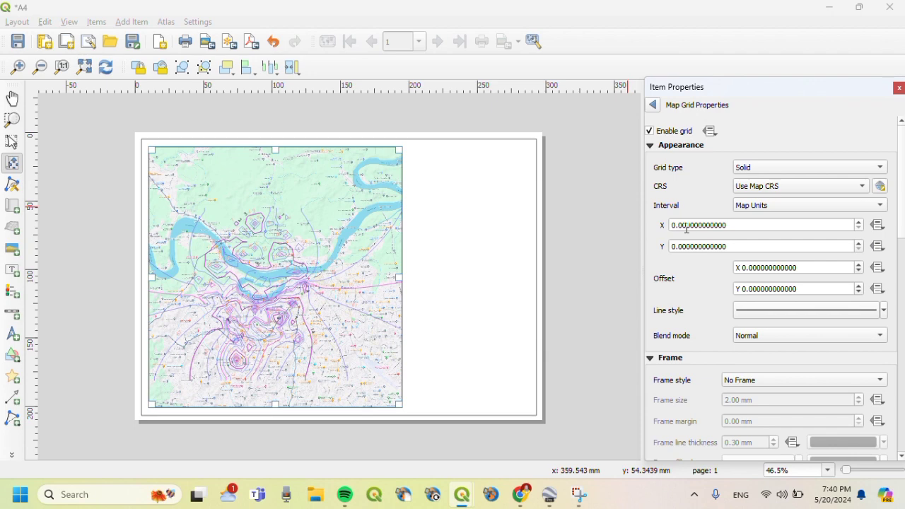
# - Set the grid's X and Y intervals to 0.04 map units
pyautogui.click(686, 227)
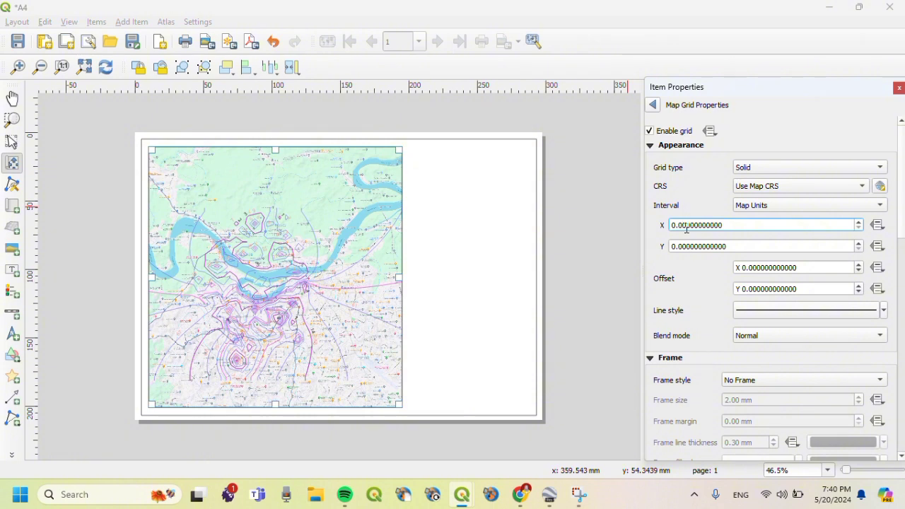
pyautogui.write('4')
pyautogui.press('Return')
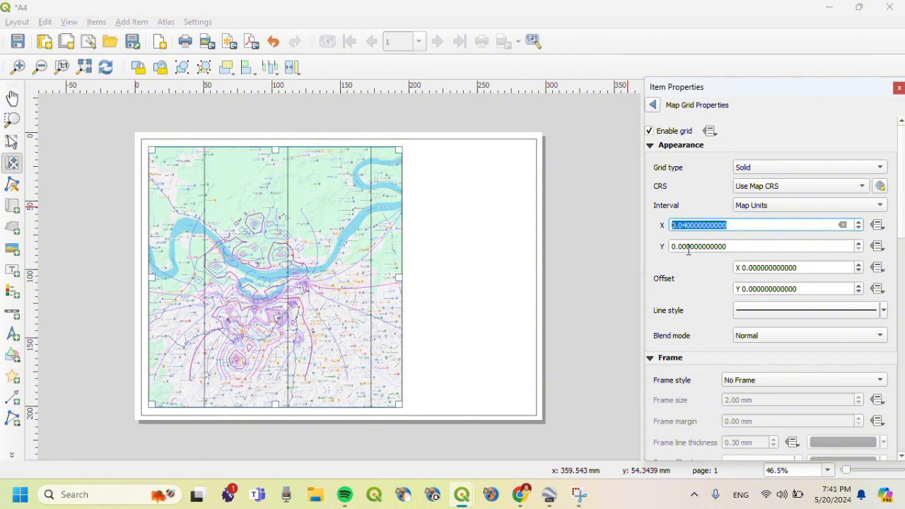
pyautogui.click(688, 247)
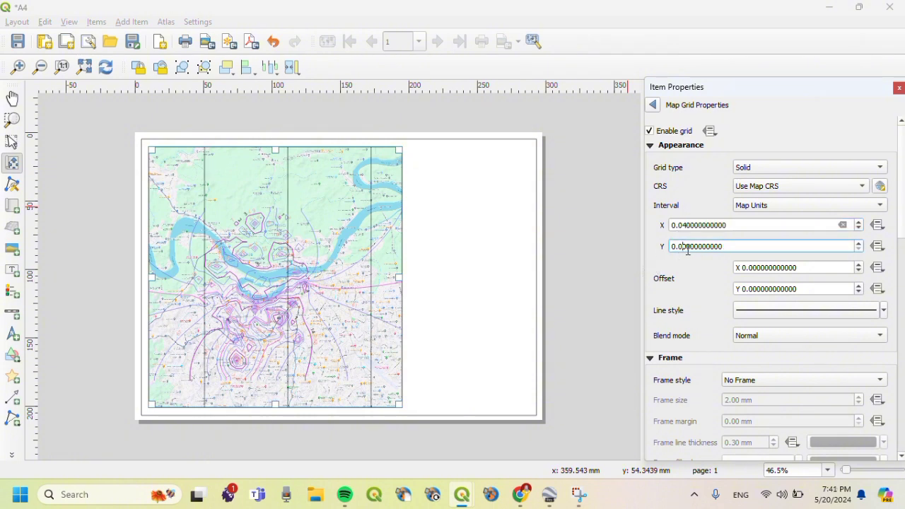
pyautogui.write('4')
pyautogui.press('Return')
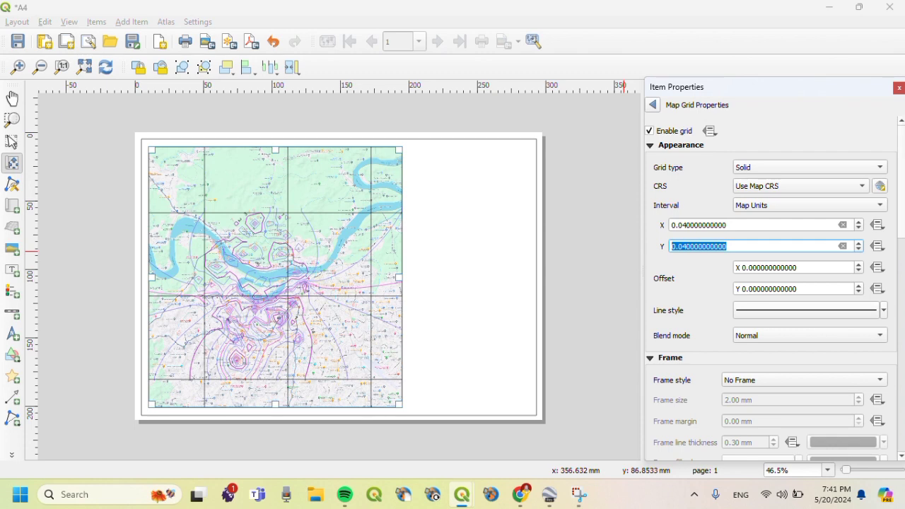
pyautogui.scroll(-6, 770, 290)
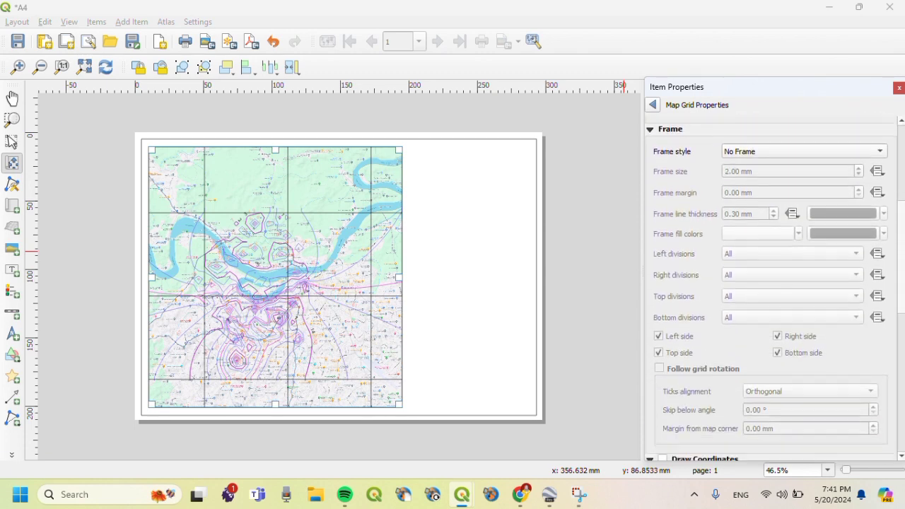
pyautogui.scroll(-7, 898, 353)
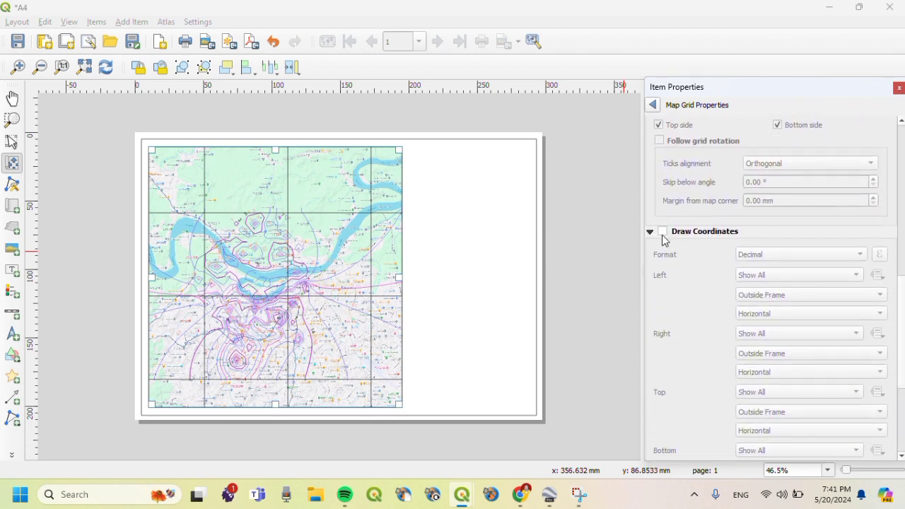
# - Turn on grid coordinate labels, with left Vertical Descending and right Vertical Ascending
pyautogui.click(662, 232)
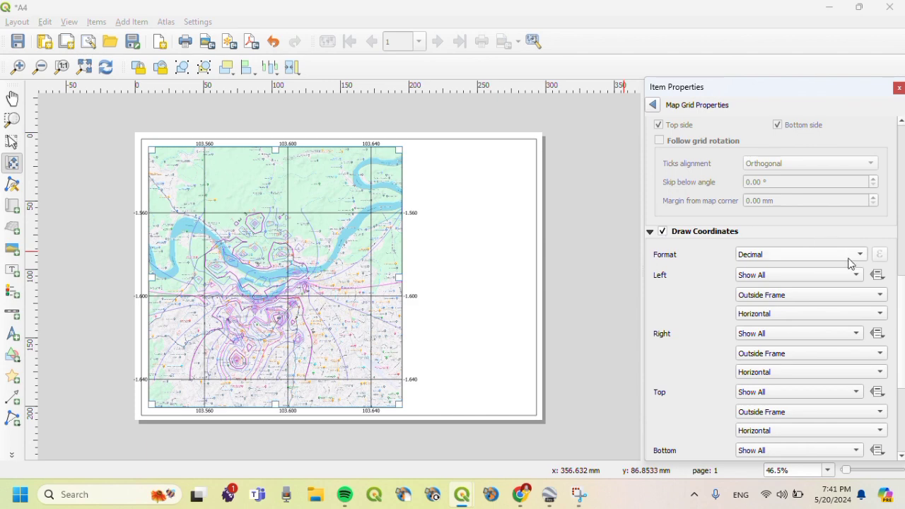
pyautogui.scroll(-2, 754, 289)
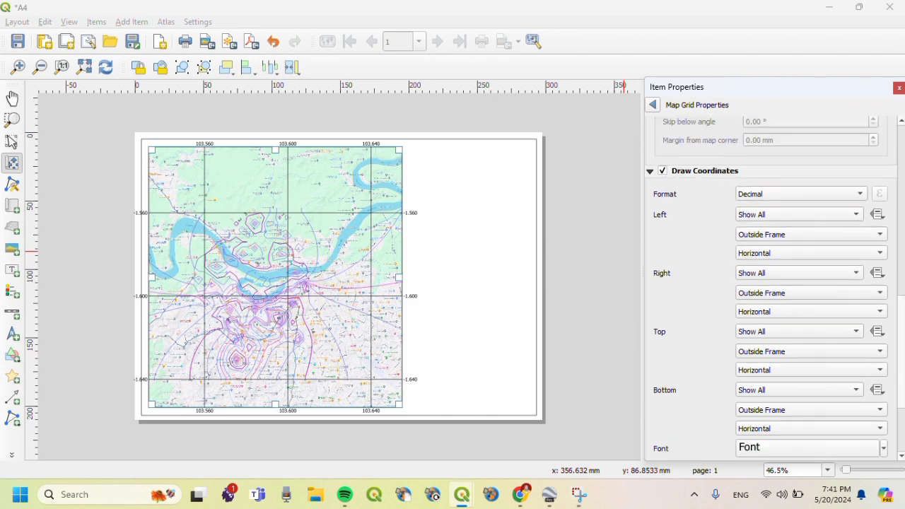
pyautogui.click(766, 254)
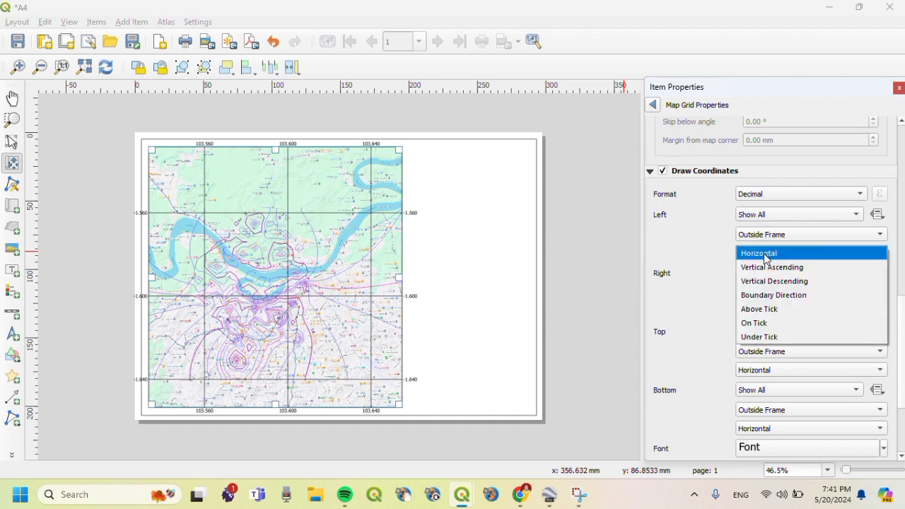
pyautogui.click(772, 282)
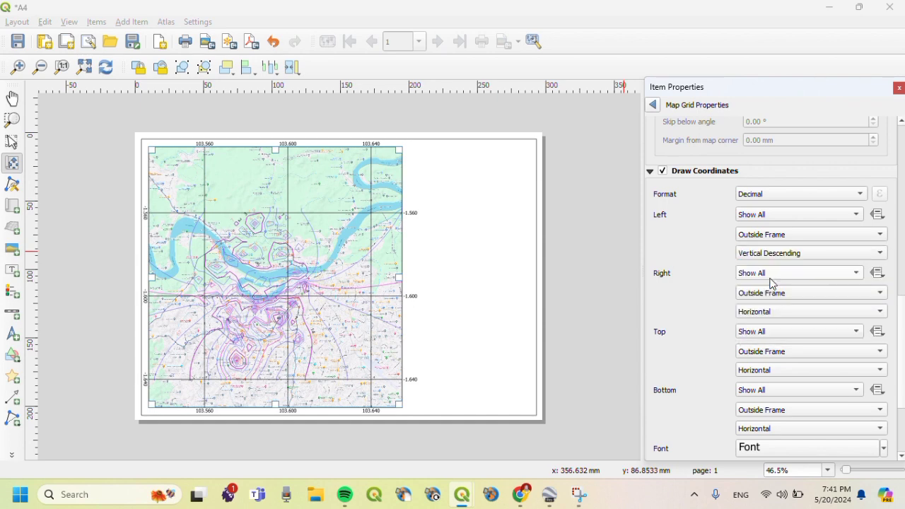
pyautogui.click(765, 314)
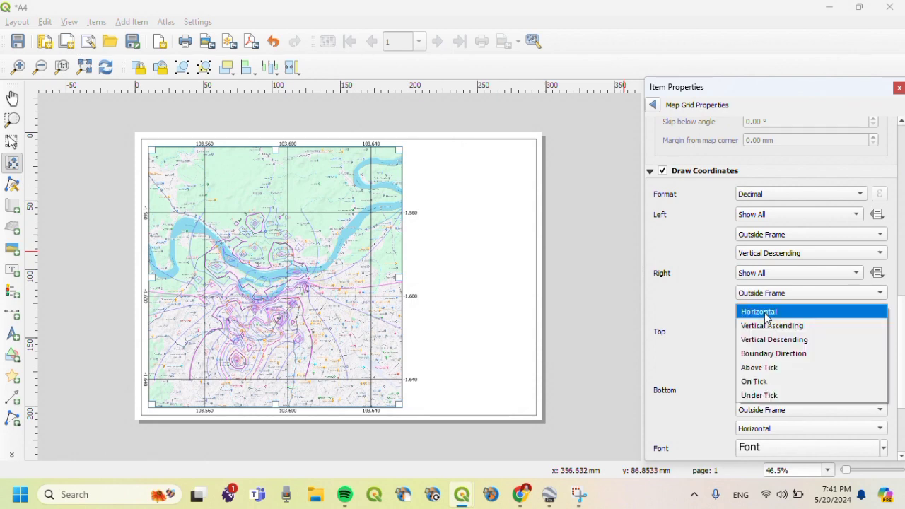
pyautogui.click(775, 326)
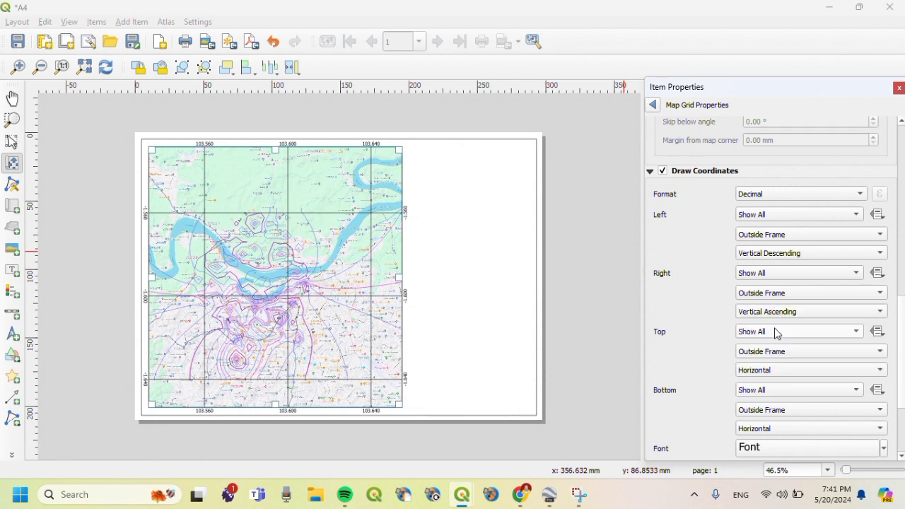
# - Set the grid coordinate format to Degree, Minute with Suffix
pyautogui.click(760, 203)
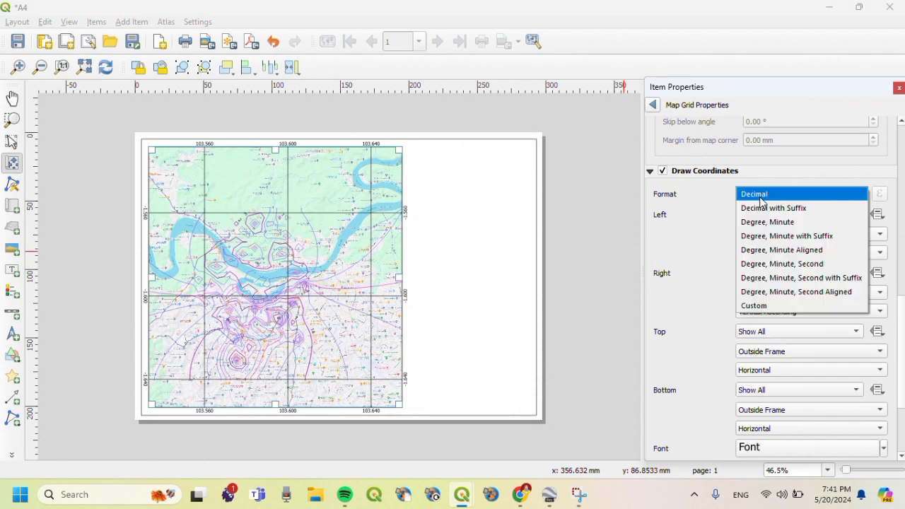
pyautogui.click(769, 237)
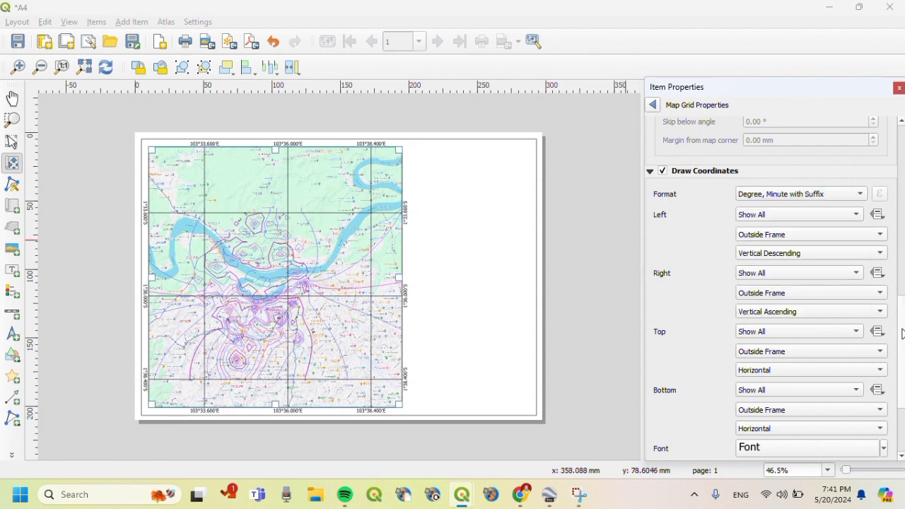
pyautogui.scroll(-3, 901, 336)
pyautogui.scroll(10, 895, 328)
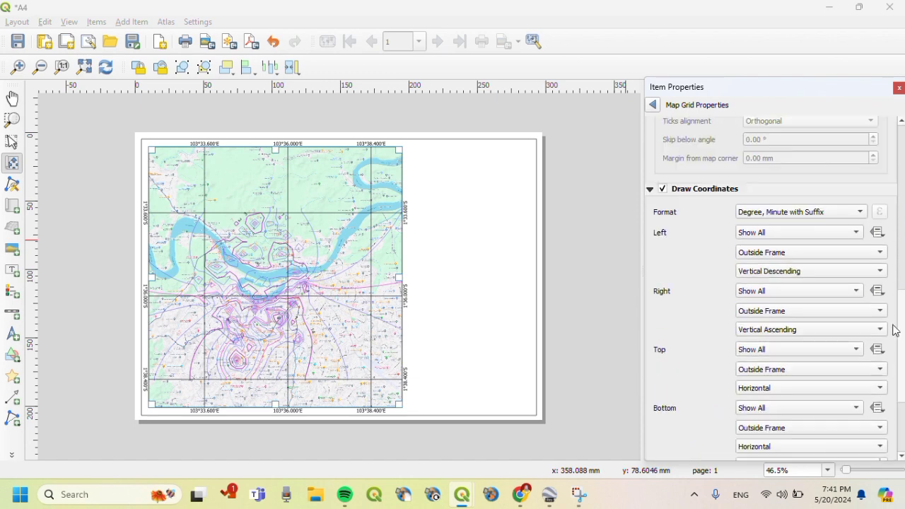
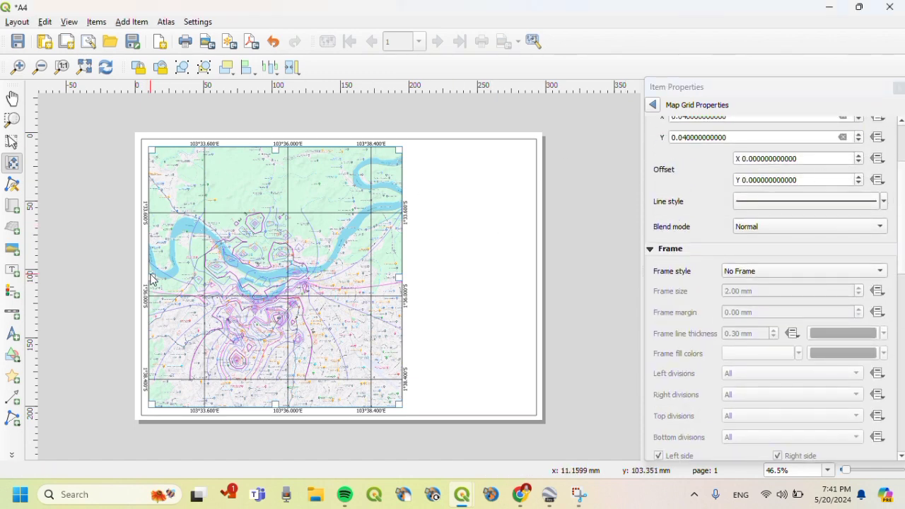
# - Stretch the Kota Jambi map frame's left, top and bottom edges out to the page border
pyautogui.click(9, 141)
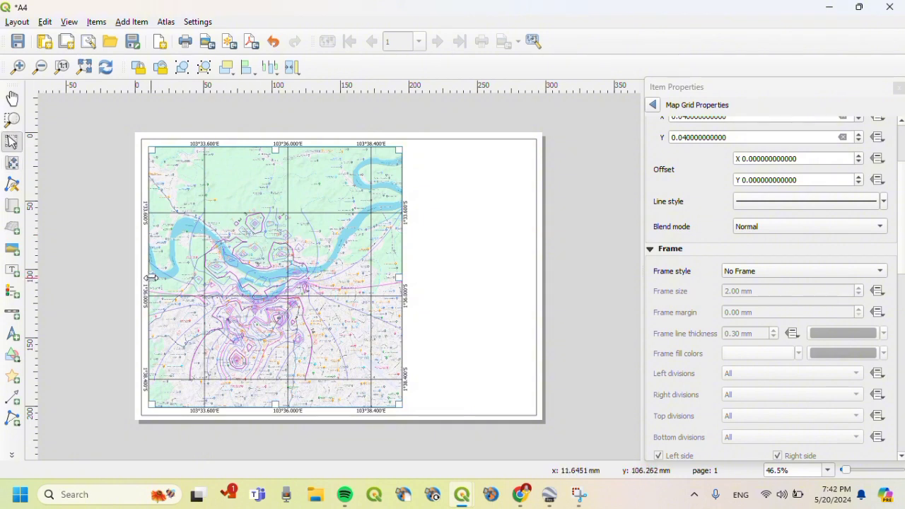
pyautogui.moveTo(150, 278); pyautogui.dragTo(152, 278)
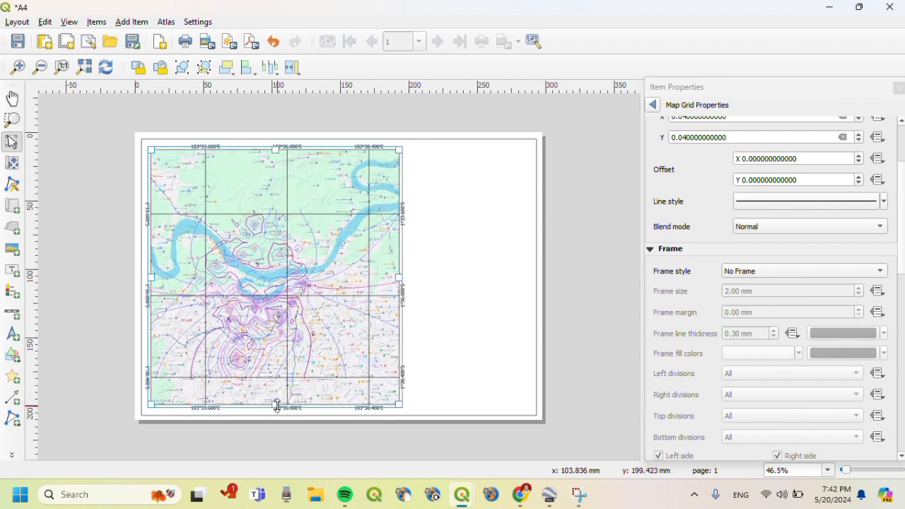
pyautogui.moveTo(276, 405); pyautogui.dragTo(277, 409)
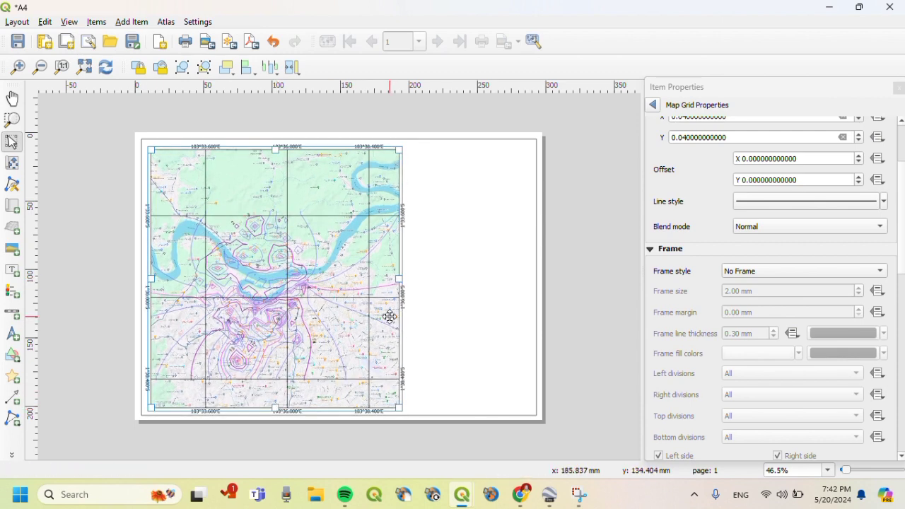
pyautogui.moveTo(150, 278); pyautogui.dragTo(149, 278)
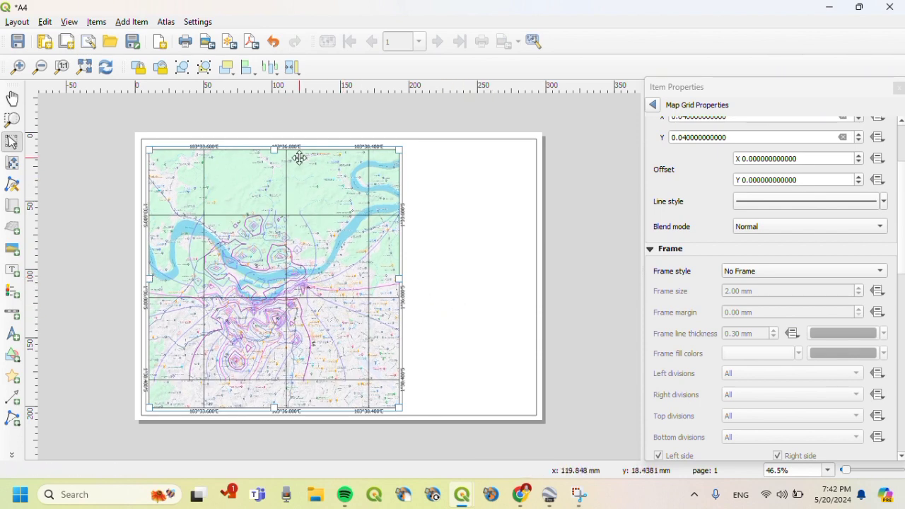
pyautogui.moveTo(275, 148); pyautogui.dragTo(275, 145)
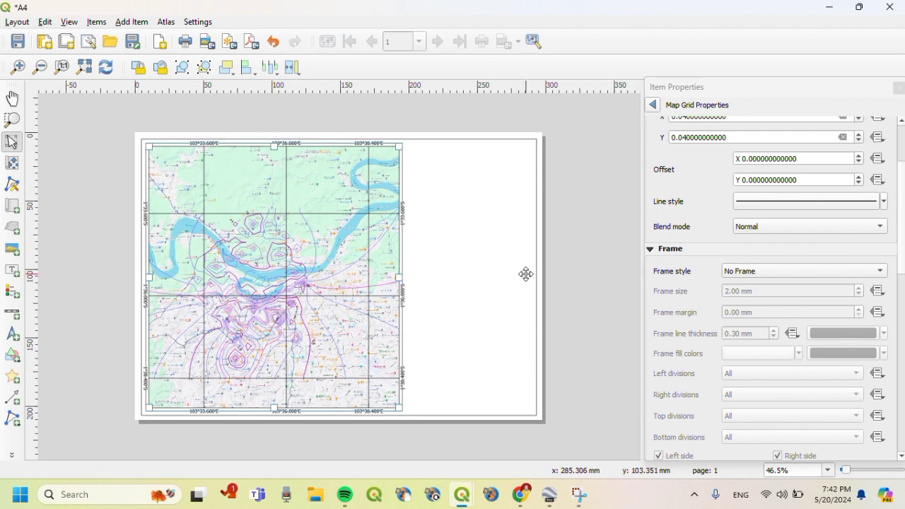
pyautogui.click(526, 275)
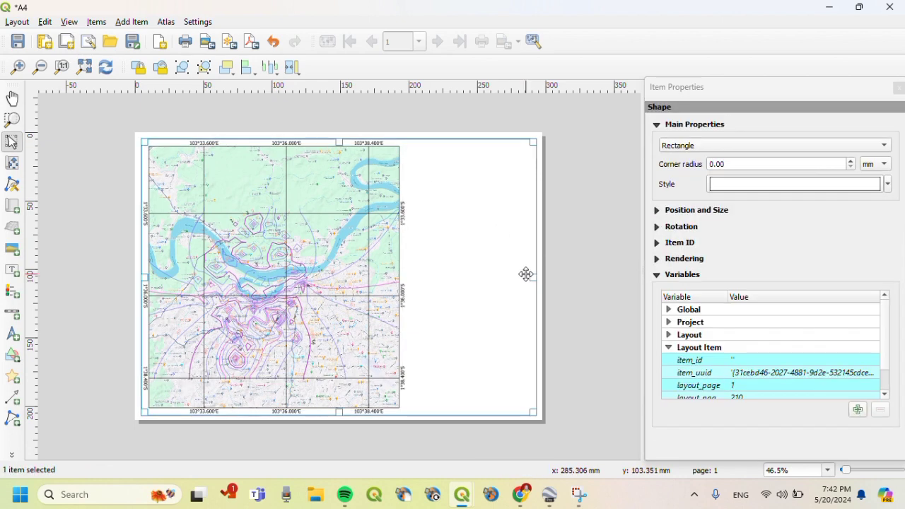
pyautogui.click(331, 291)
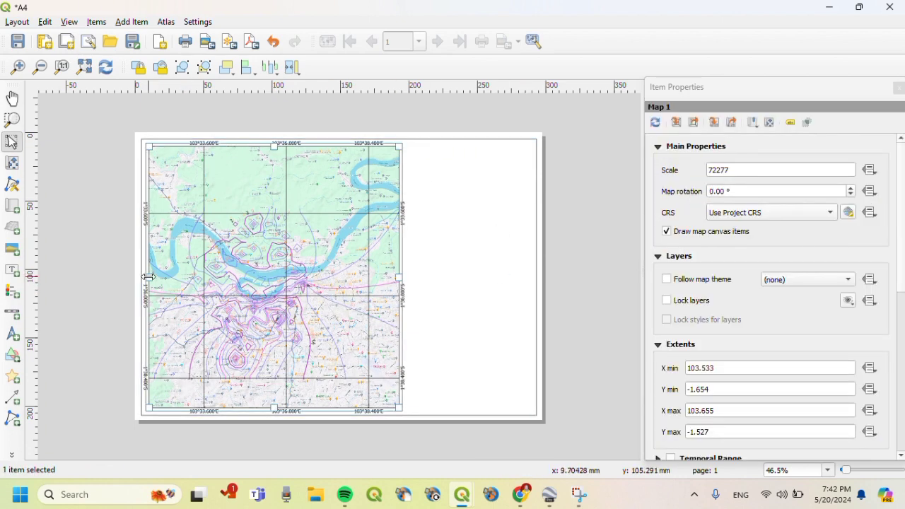
pyautogui.moveTo(147, 276); pyautogui.dragTo(147, 276)
pyautogui.click(487, 339)
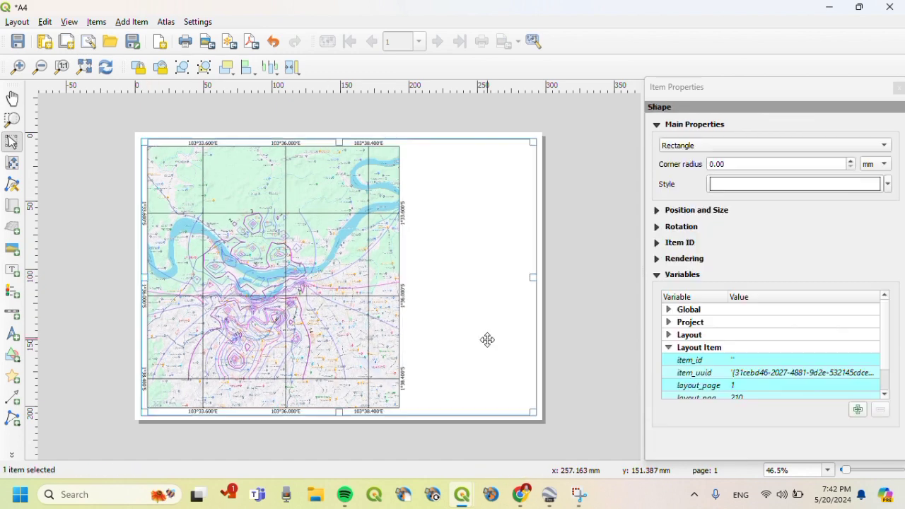
pyautogui.click(317, 362)
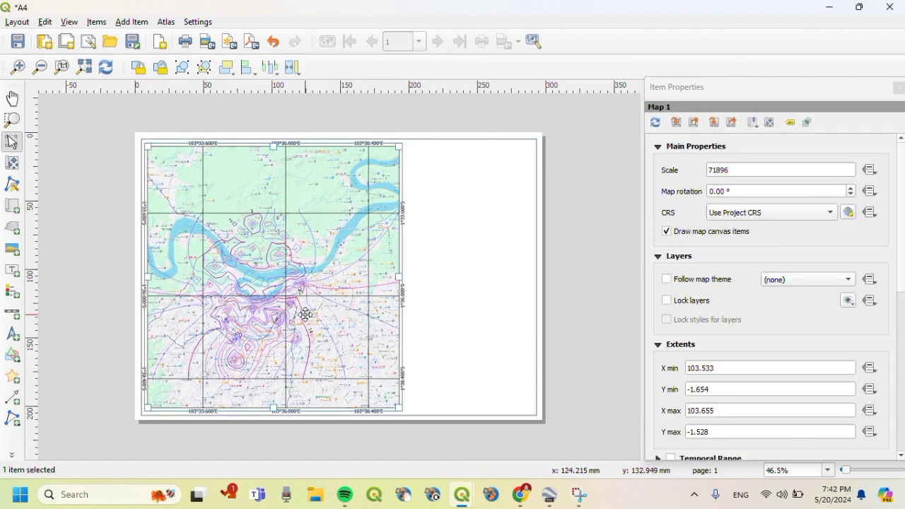
pyautogui.moveTo(274, 409); pyautogui.dragTo(274, 409)
pyautogui.click(458, 371)
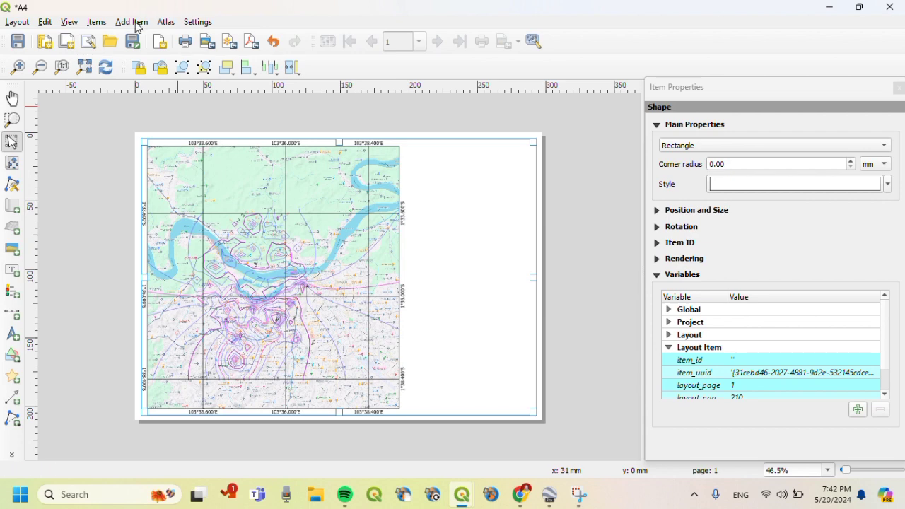
# - Draw a tall rectangle of about 90 by 190 mm beside the map, its top aligned with the map
pyautogui.click(13, 354)
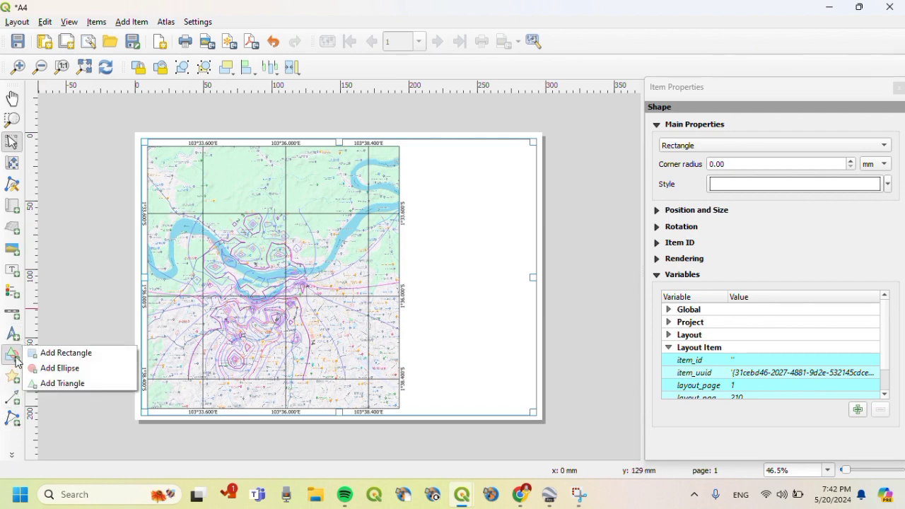
pyautogui.click(65, 353)
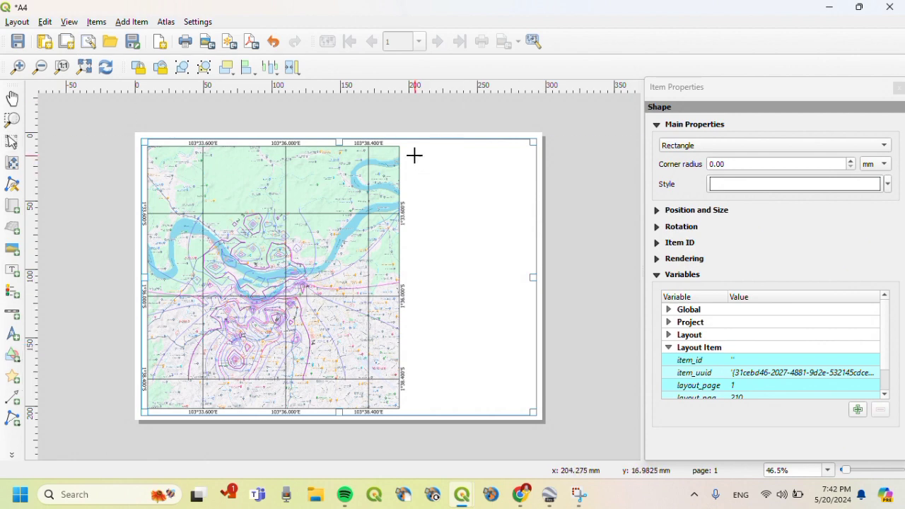
pyautogui.moveTo(408, 148); pyautogui.dragTo(492, 409)
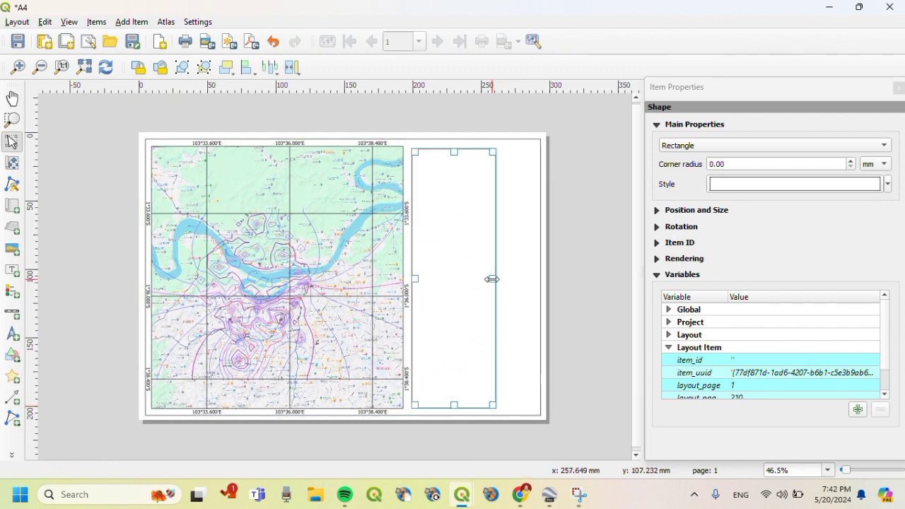
pyautogui.moveTo(492, 279); pyautogui.dragTo(531, 291)
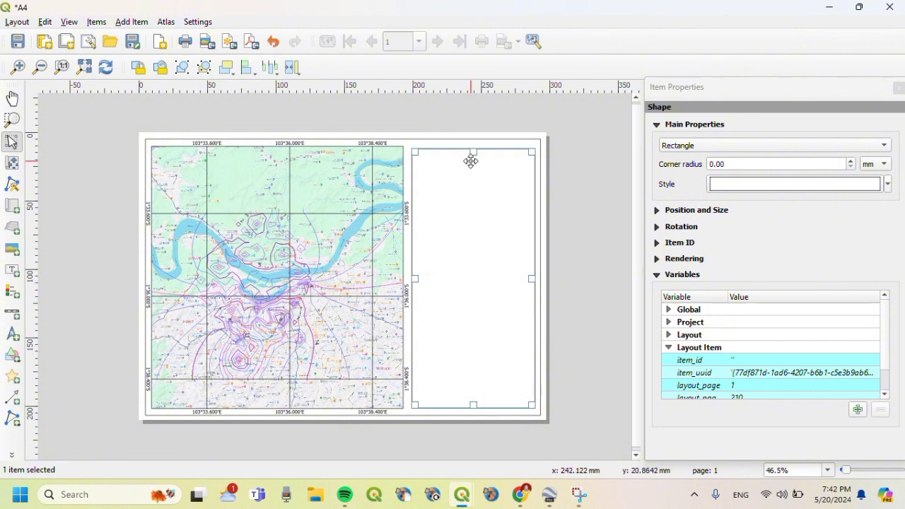
pyautogui.moveTo(474, 150); pyautogui.dragTo(474, 147)
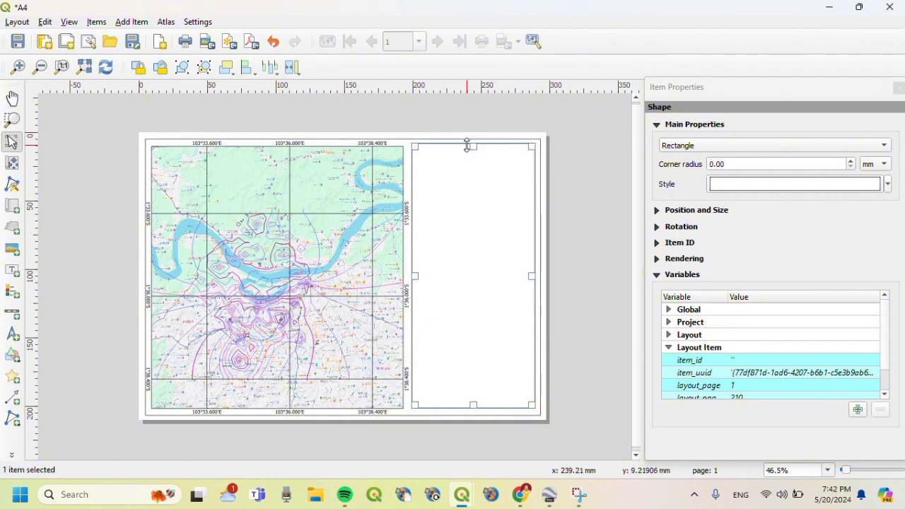
pyautogui.moveTo(472, 150); pyautogui.dragTo(472, 151)
pyautogui.click(597, 301)
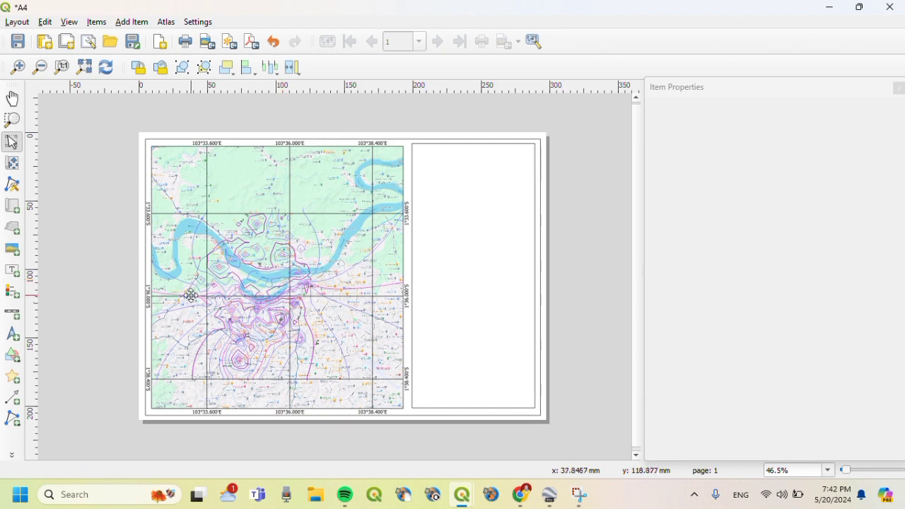
# - Draw a horizontal polyline divider across the top of the side box
pyautogui.click(14, 424)
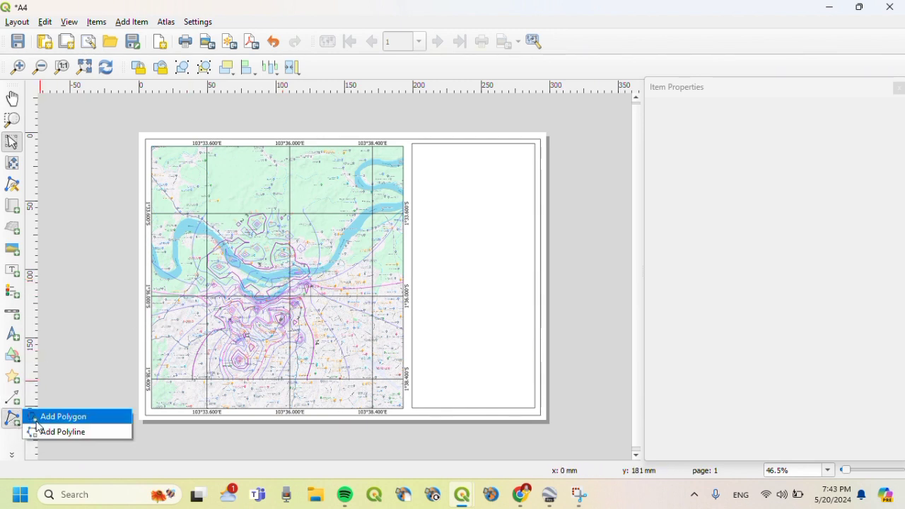
pyautogui.click(63, 432)
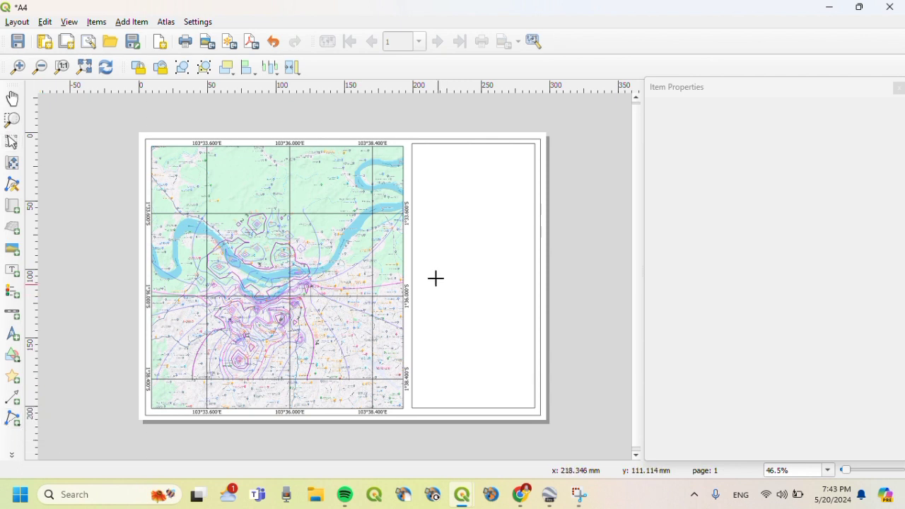
pyautogui.click(412, 183)
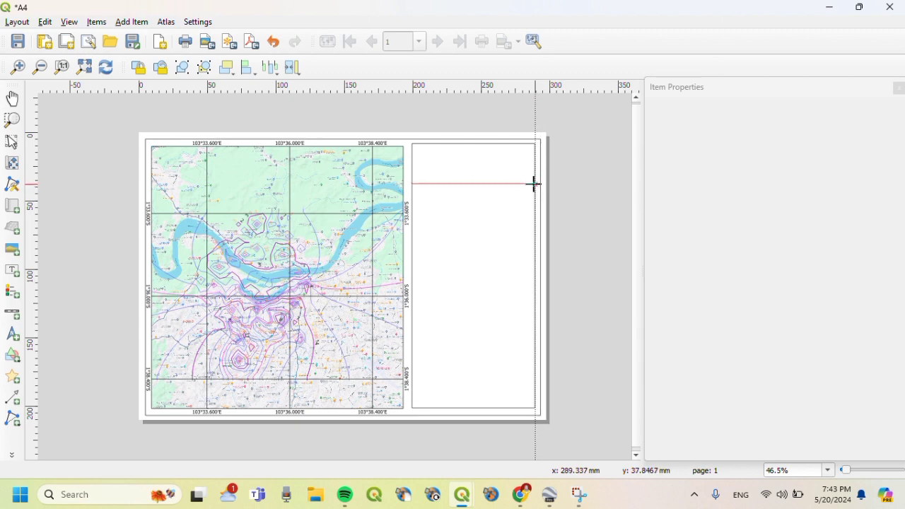
pyautogui.click(534, 184)
pyautogui.rightClick(534, 184)
# - Place copies of the divider line at lower positions down to near the box bottom
pyautogui.click(491, 204)
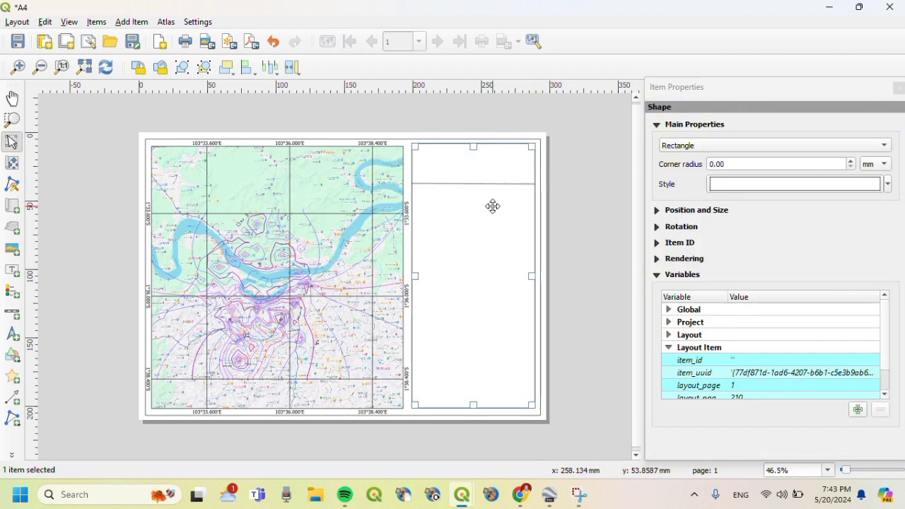
pyautogui.click(484, 185)
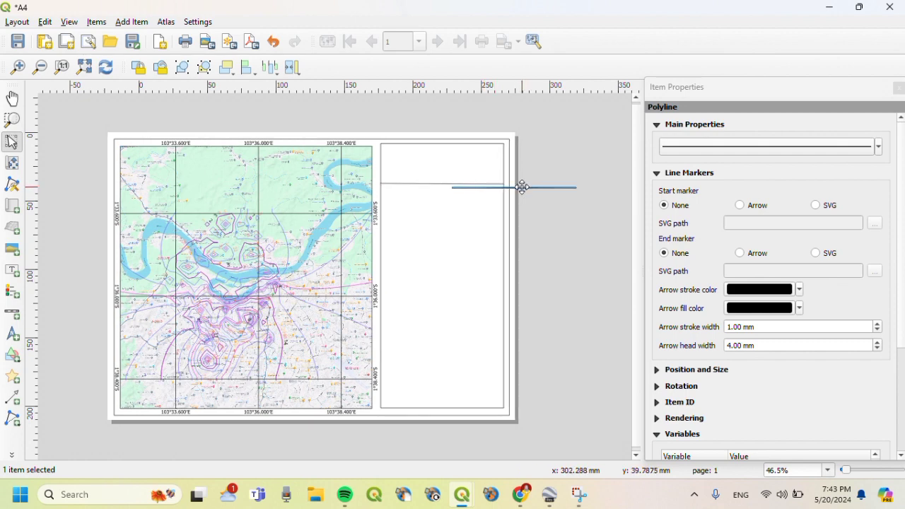
pyautogui.moveTo(521, 186); pyautogui.dragTo(449, 224)
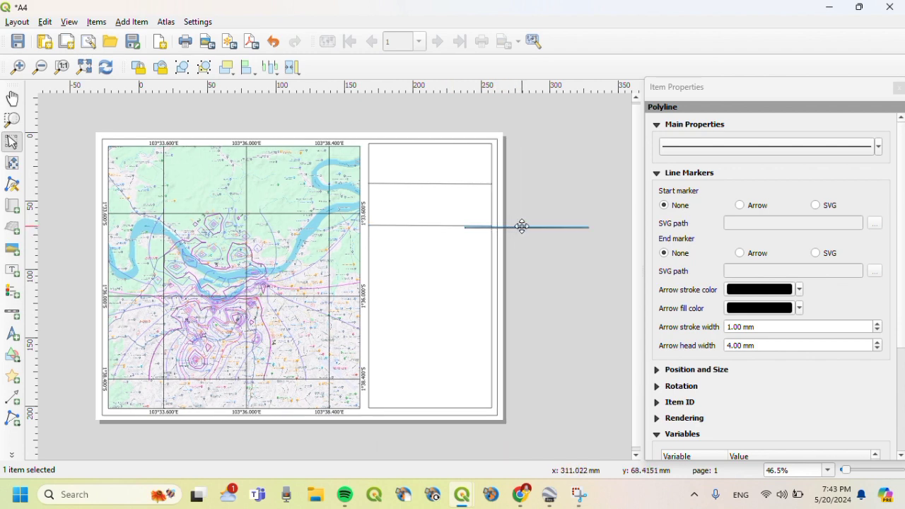
pyautogui.moveTo(521, 227); pyautogui.dragTo(449, 345)
pyautogui.hotkey('ctrl', 'z')
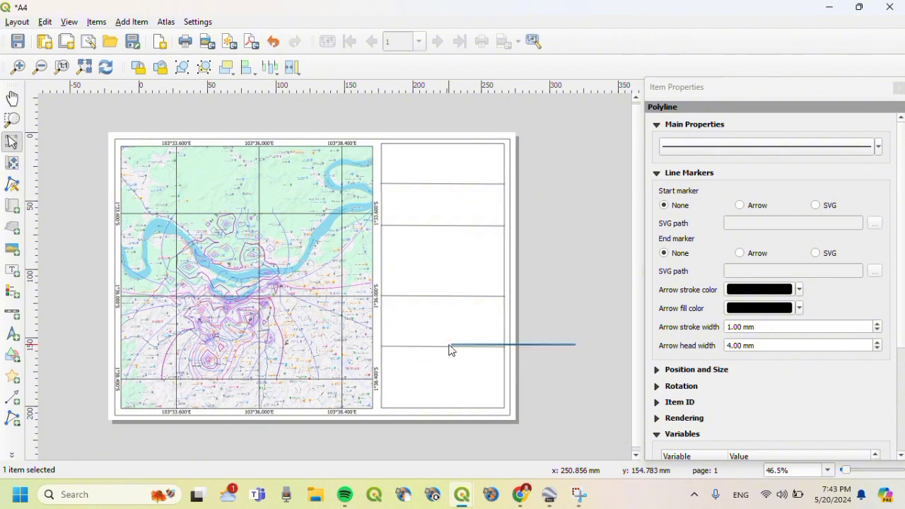
pyautogui.moveTo(510, 345); pyautogui.dragTo(440, 378)
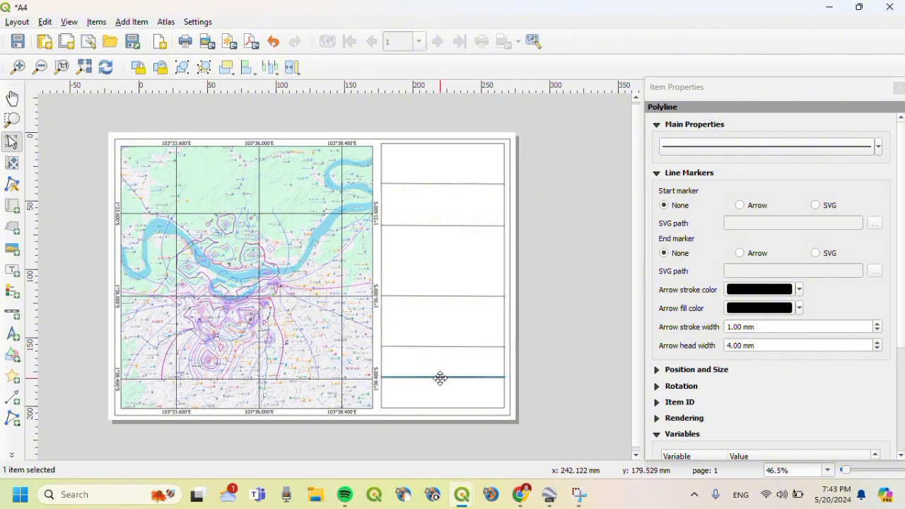
pyautogui.click(530, 330)
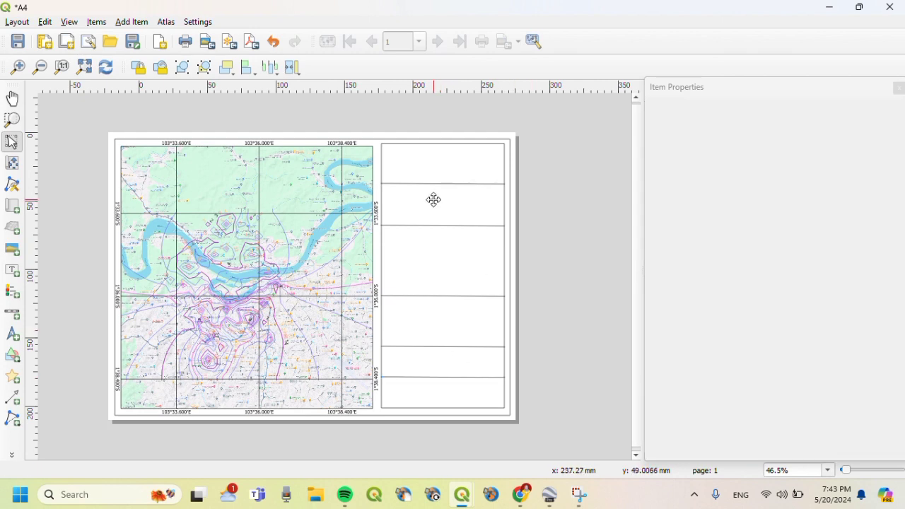
# - Add a picture in the panel's top cell showing the raster image Downloads\download (2).png
pyautogui.click(138, 27)
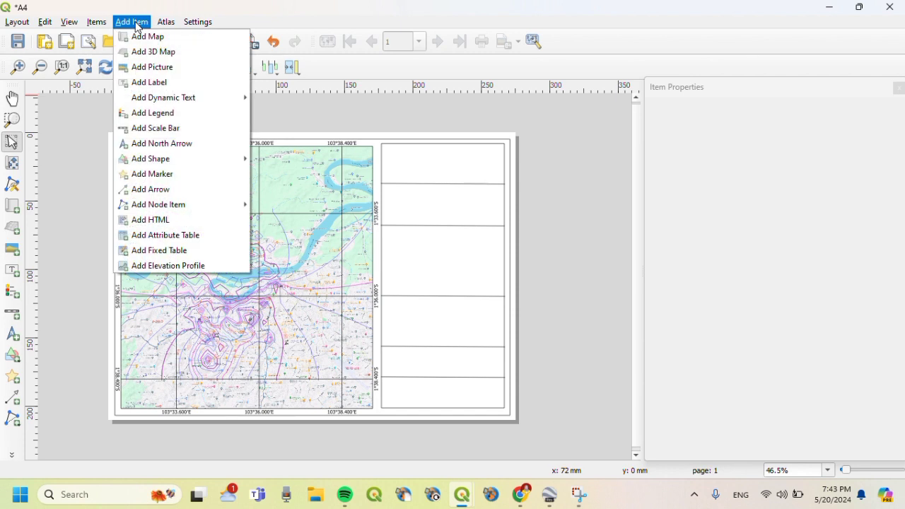
pyautogui.click(157, 68)
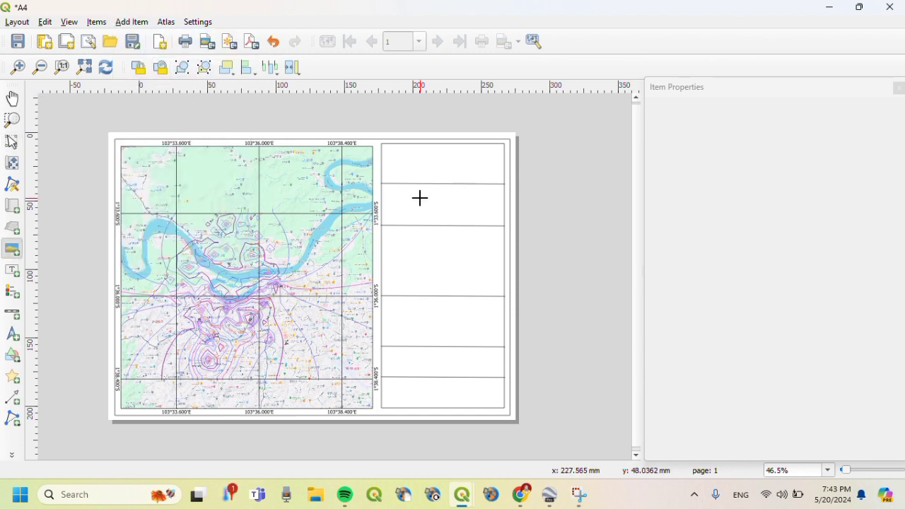
pyautogui.moveTo(388, 155); pyautogui.dragTo(413, 177)
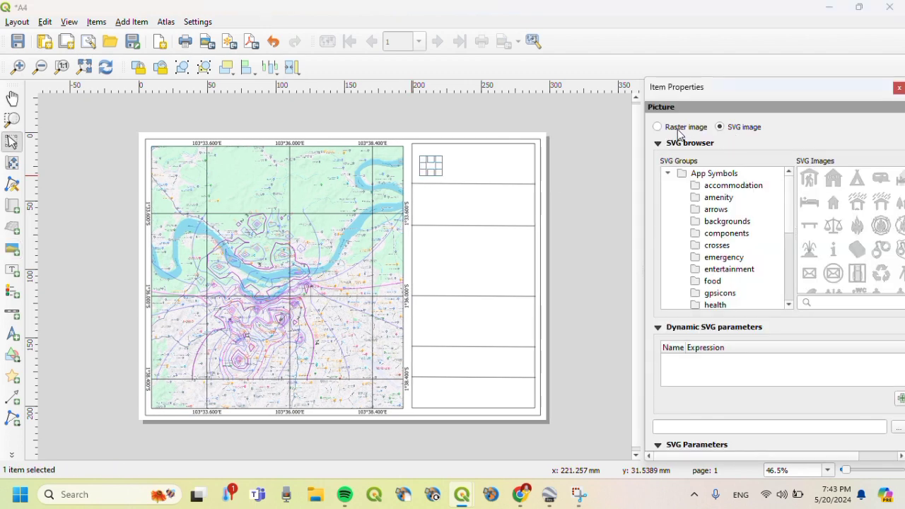
pyautogui.click(679, 131)
pyautogui.click(898, 147)
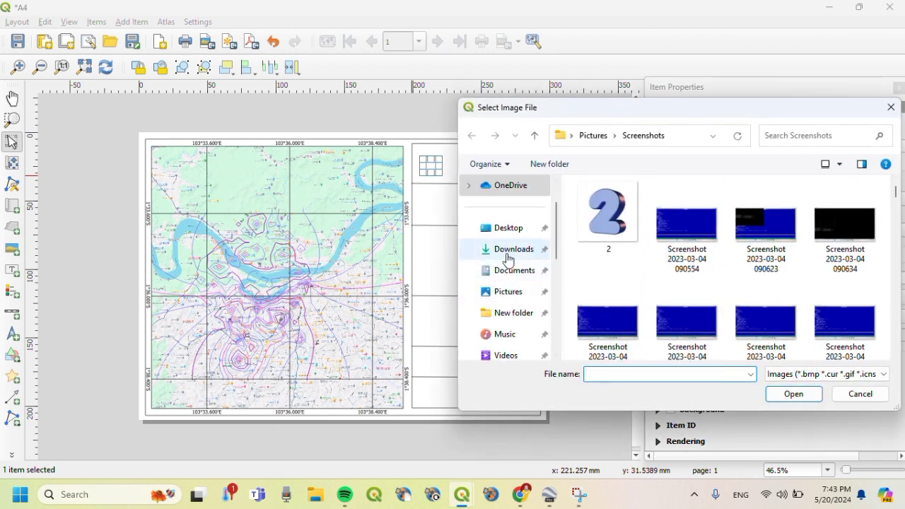
pyautogui.click(508, 249)
pyautogui.click(606, 220)
pyautogui.click(793, 393)
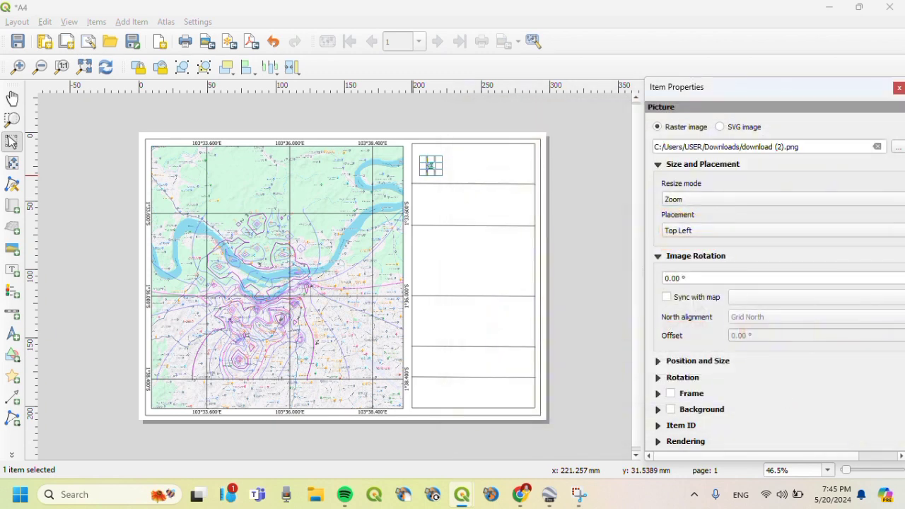
# - Set the logo's placement to Top Center and enlarge its frame within the cell
pyautogui.click(713, 233)
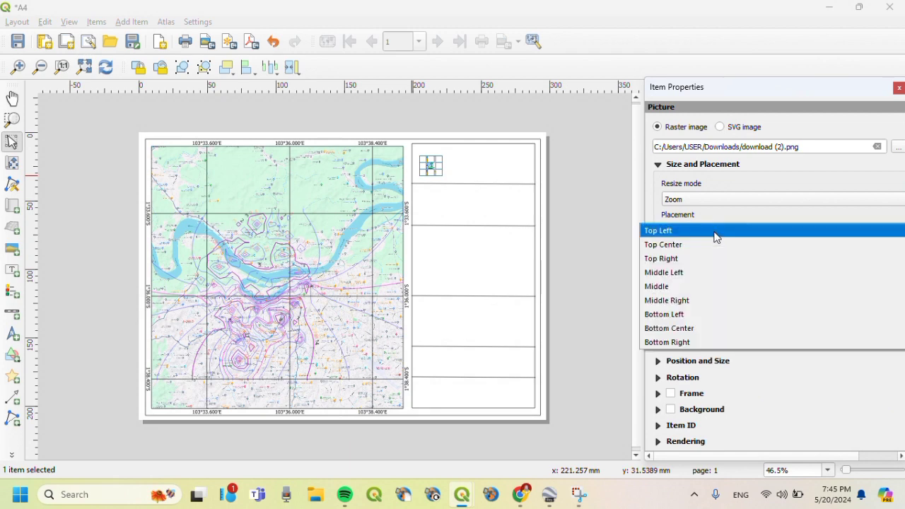
pyautogui.click(712, 245)
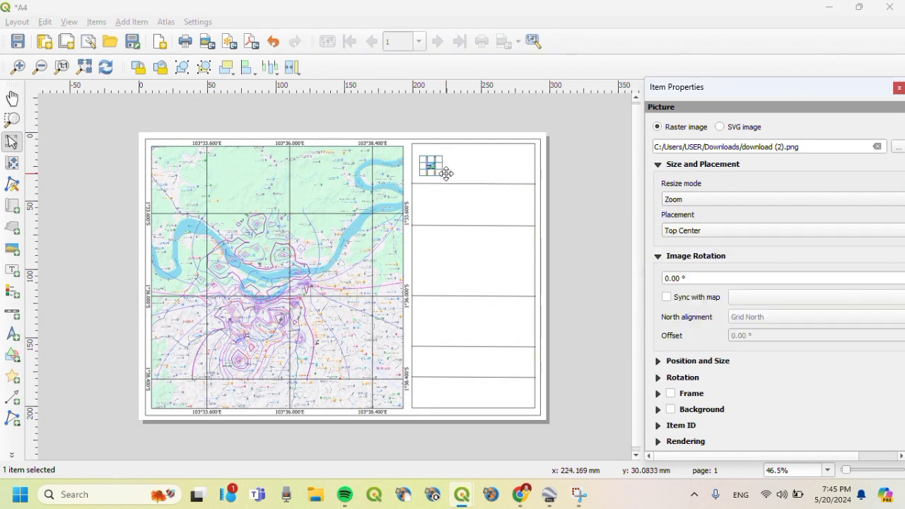
pyautogui.moveTo(418, 154); pyautogui.dragTo(449, 177)
pyautogui.click(460, 166)
pyautogui.click(433, 167)
pyautogui.click(478, 176)
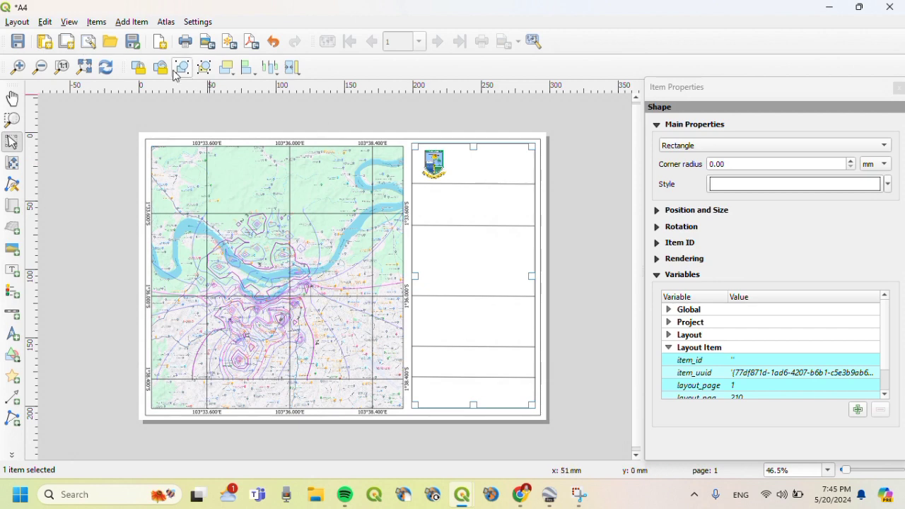
# - Add a label beside the logo reading PETA KONTUR / KOTA JAMBI / PROVINSI JAMBI
pyautogui.click(12, 270)
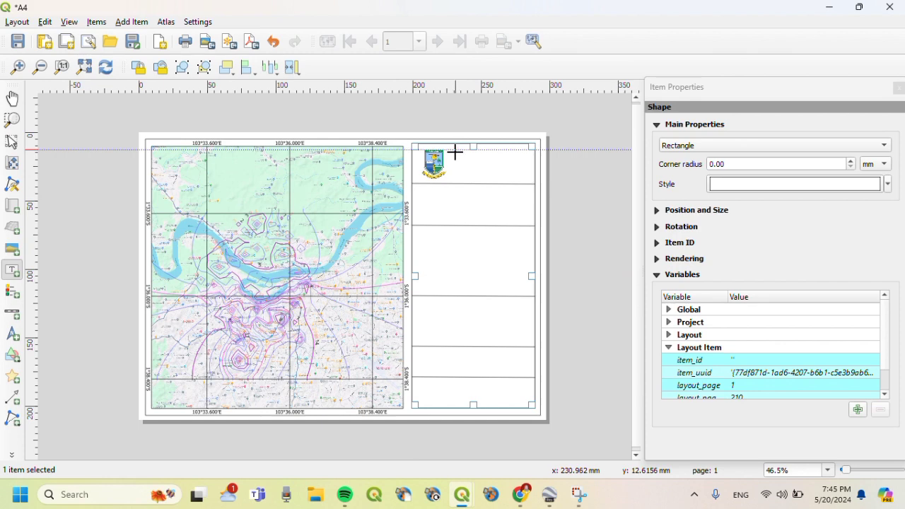
pyautogui.moveTo(456, 151); pyautogui.dragTo(520, 175)
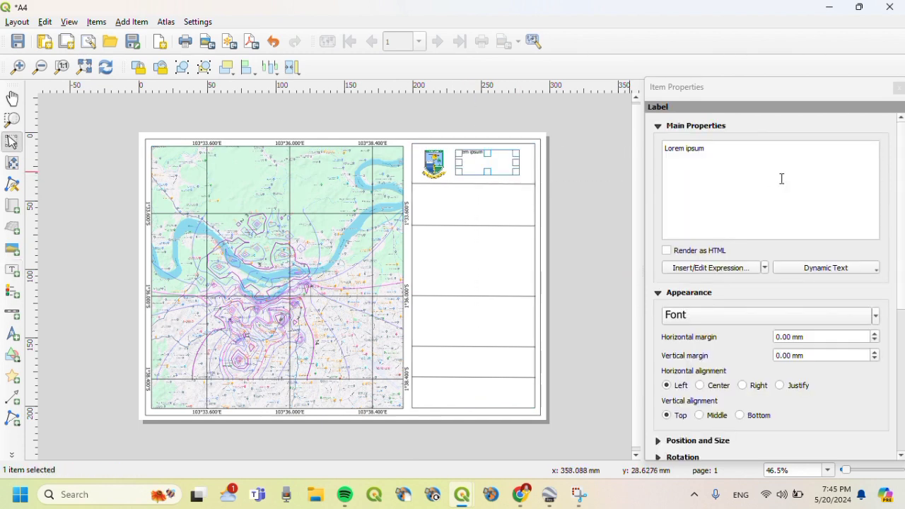
pyautogui.click(731, 160)
pyautogui.press('BackSpace')
pyautogui.press('BackSpace')
pyautogui.press('BackSpace')
pyautogui.press('BackSpace')
pyautogui.press('BackSpace')
pyautogui.press('BackSpace')
pyautogui.press('BackSpace')
pyautogui.press('BackSpace')
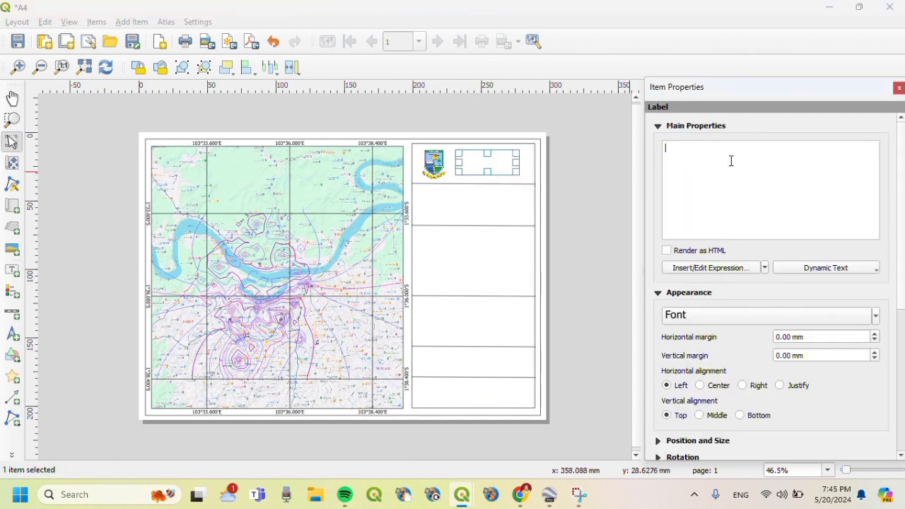
pyautogui.press('capslock')
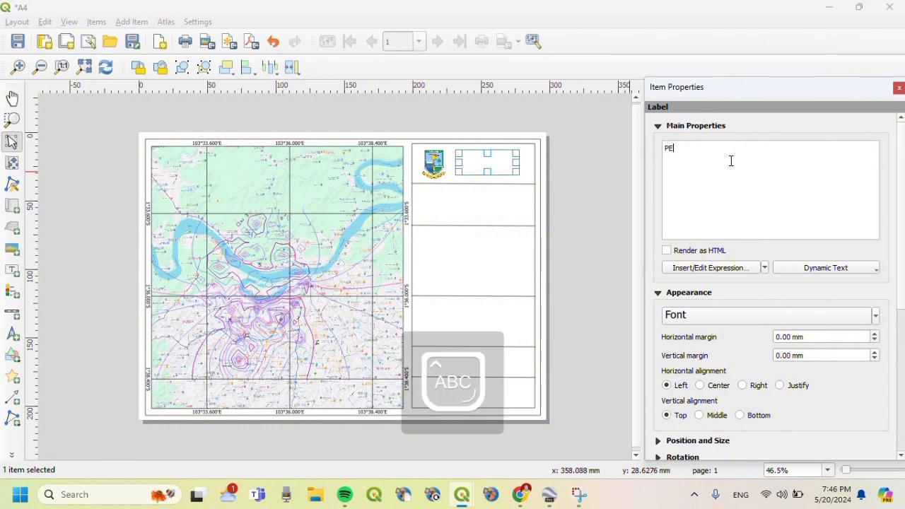
pyautogui.write('PETA KONTUR')
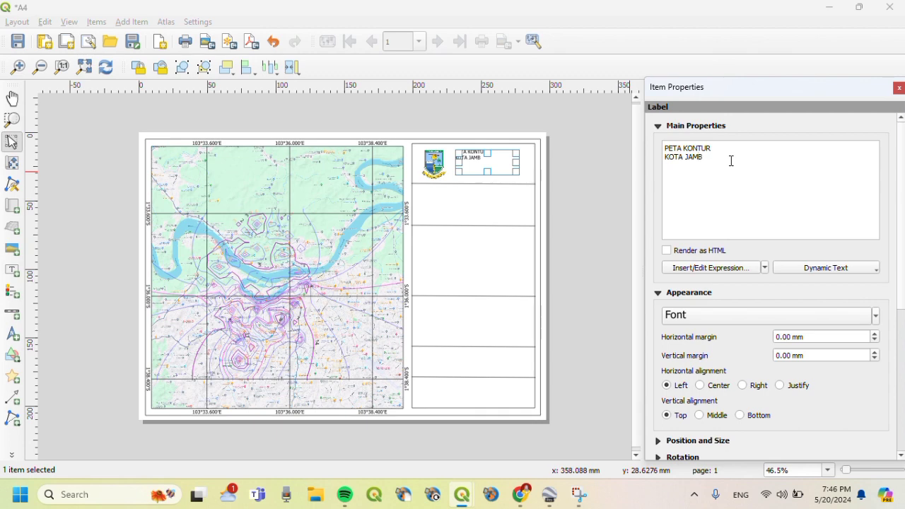
pyautogui.press('BackSpace')
pyautogui.press('BackSpace')
pyautogui.write('JAMBI')
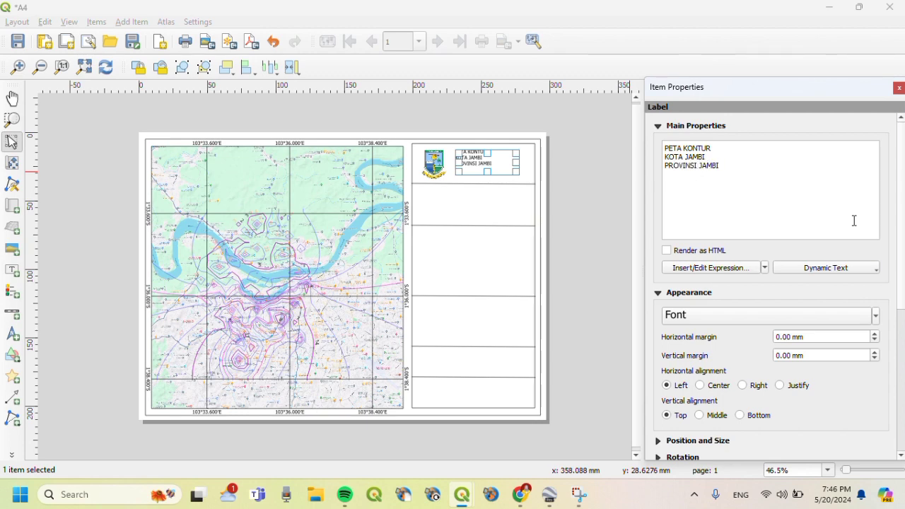
# - Set the title font to 12 pt Bold
pyautogui.click(770, 316)
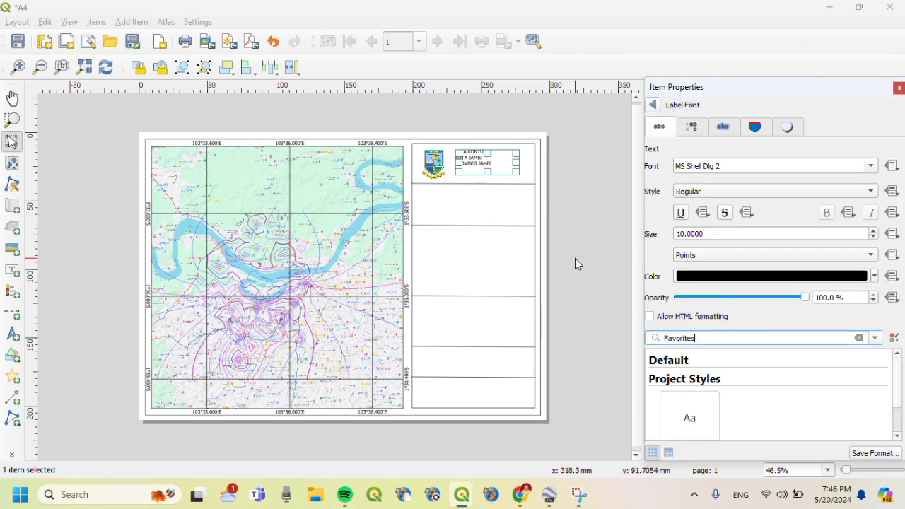
pyautogui.click(685, 233)
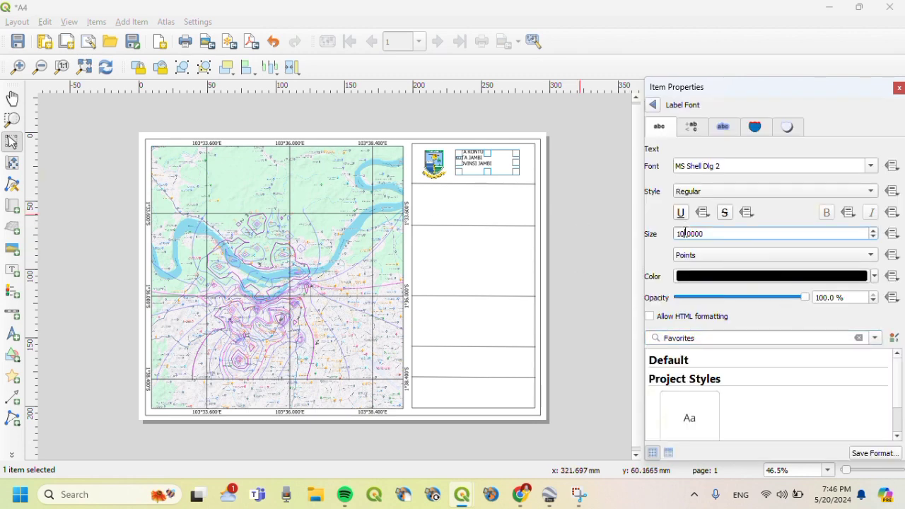
pyautogui.press('BackSpace')
pyautogui.write('2')
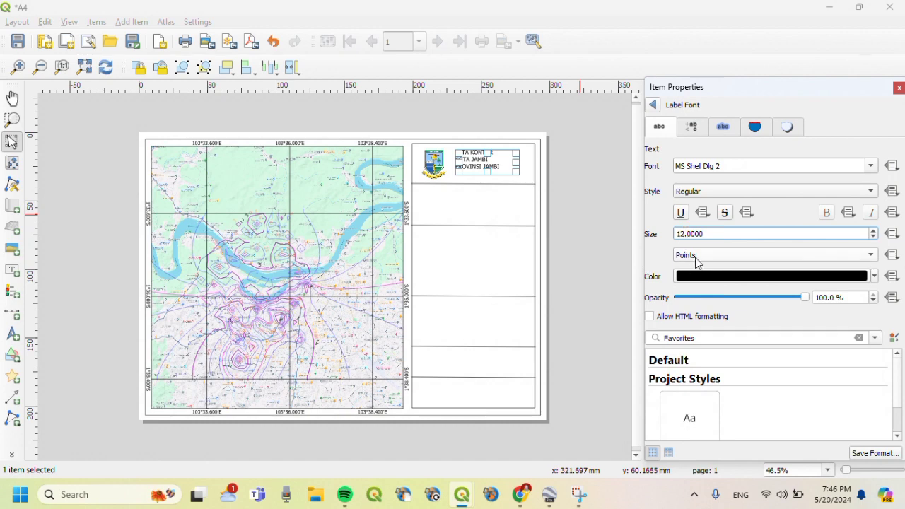
pyautogui.click(776, 192)
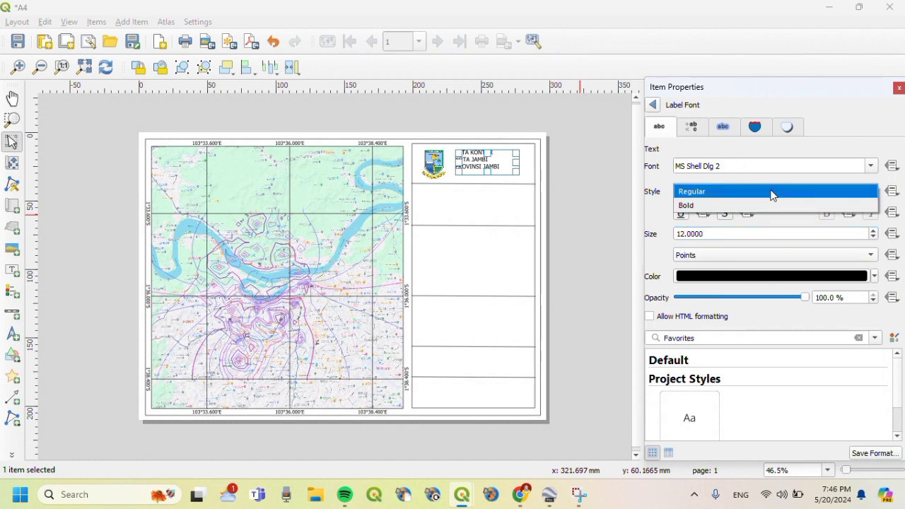
pyautogui.click(768, 205)
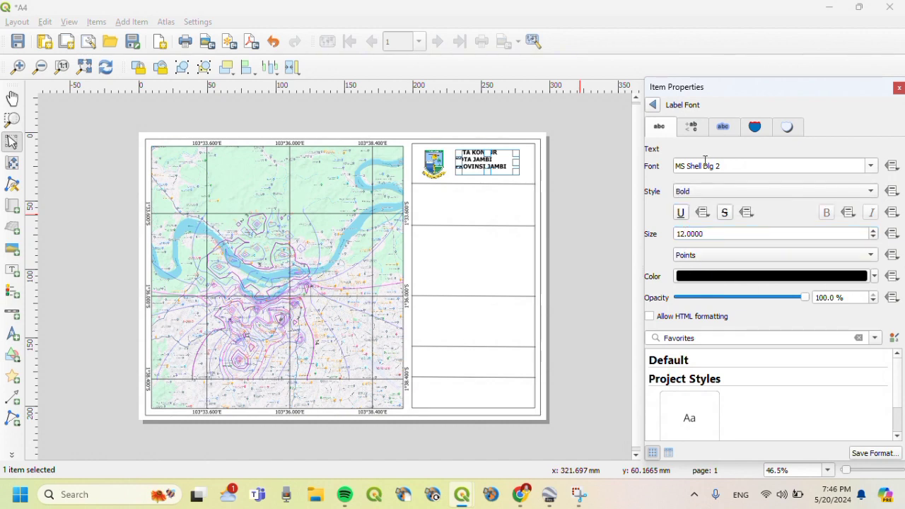
# - Align the title Center and Middle, and widen its box slightly
pyautogui.click(653, 106)
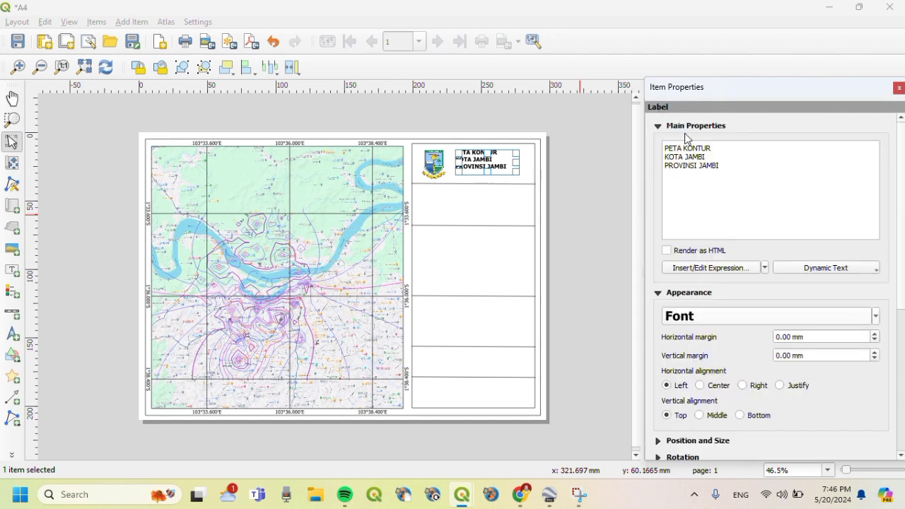
pyautogui.click(699, 385)
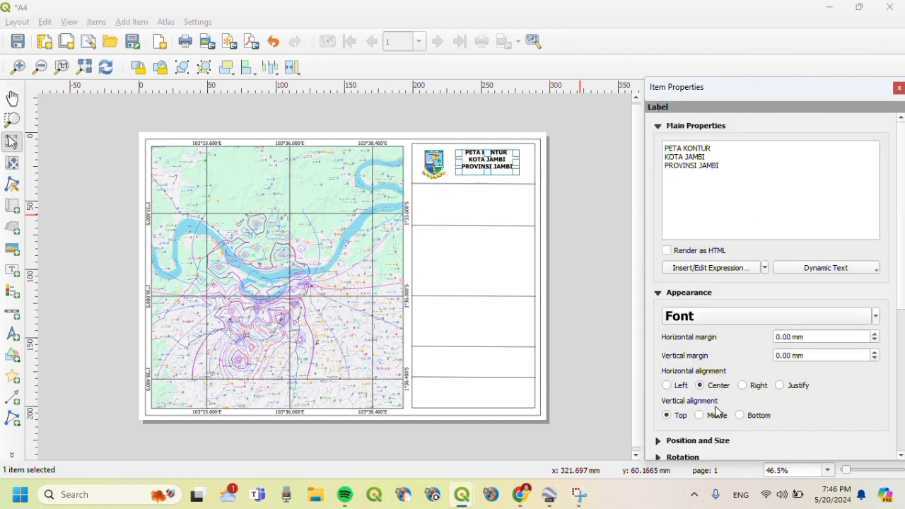
pyautogui.click(716, 417)
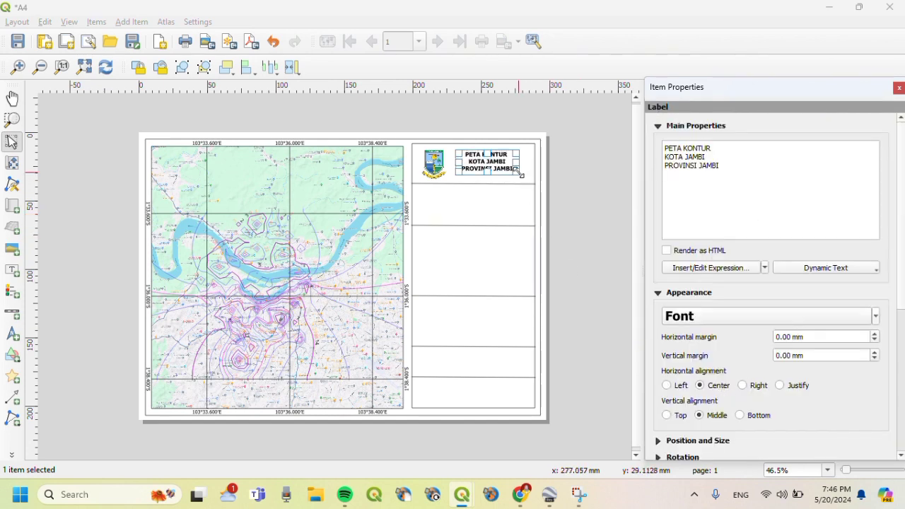
pyautogui.moveTo(517, 172); pyautogui.dragTo(524, 176)
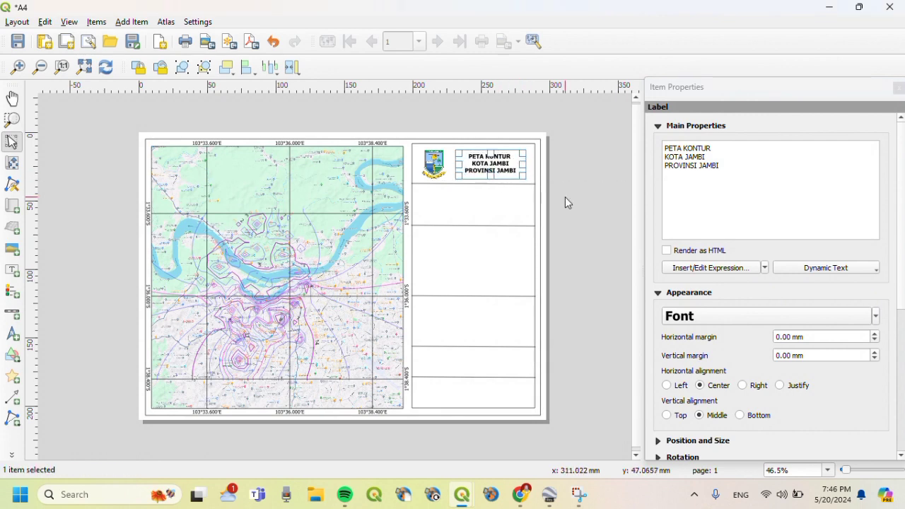
pyautogui.click(567, 196)
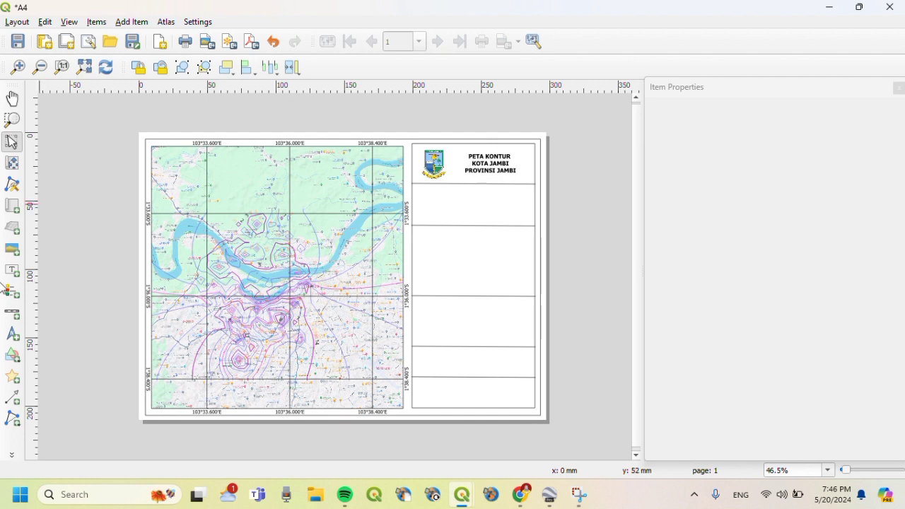
# - Add a north arrow in the second cell using the NorthArrow_10.svg symbol
pyautogui.click(13, 336)
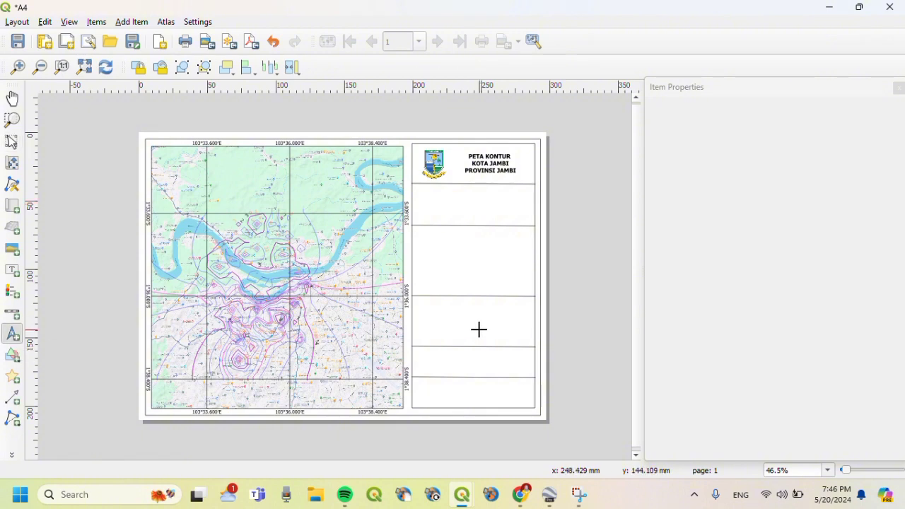
pyautogui.moveTo(468, 188); pyautogui.dragTo(492, 208)
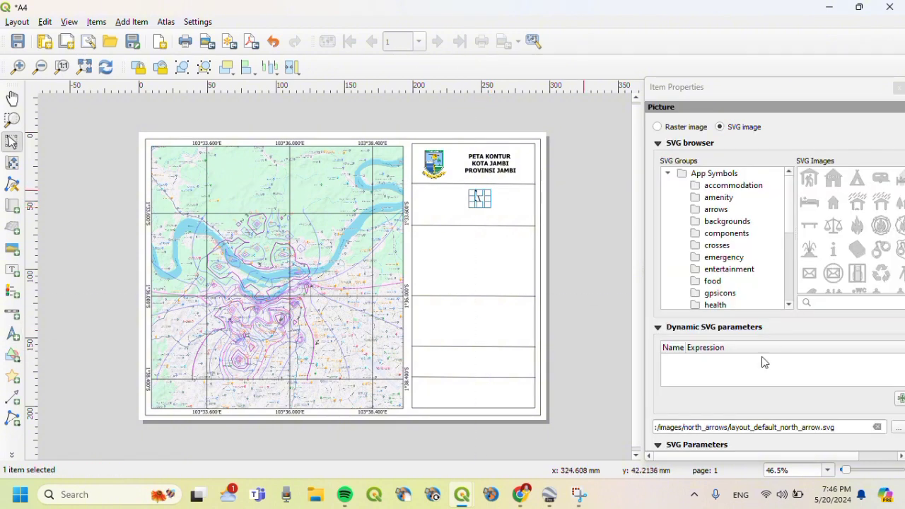
pyautogui.moveTo(705, 457); pyautogui.dragTo(880, 423)
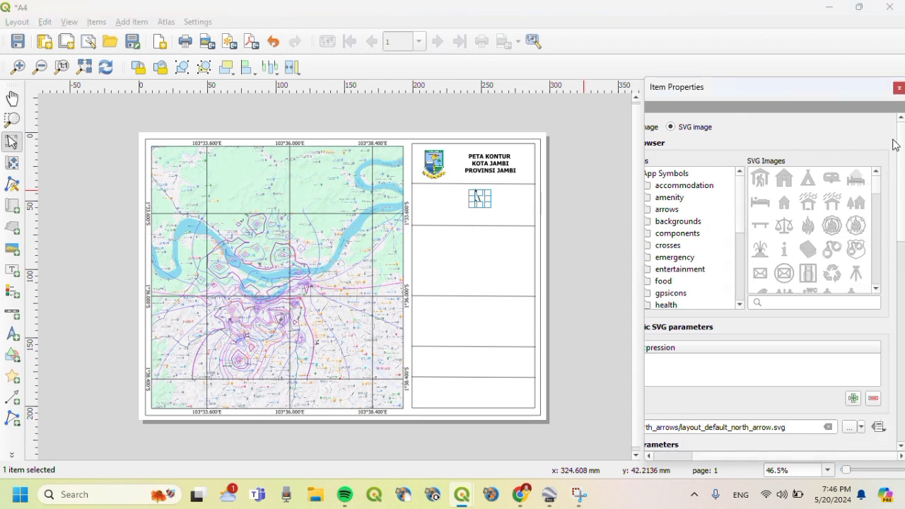
pyautogui.moveTo(876, 191); pyautogui.dragTo(881, 204)
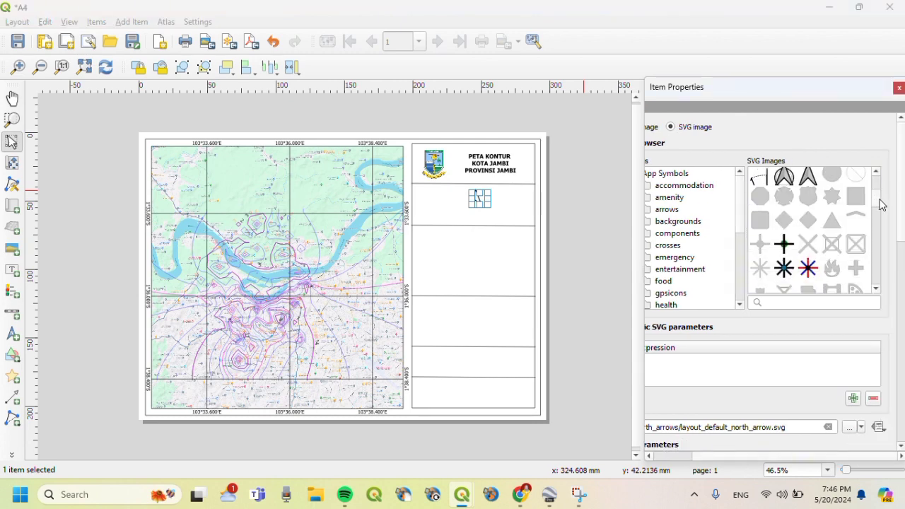
pyautogui.click(785, 178)
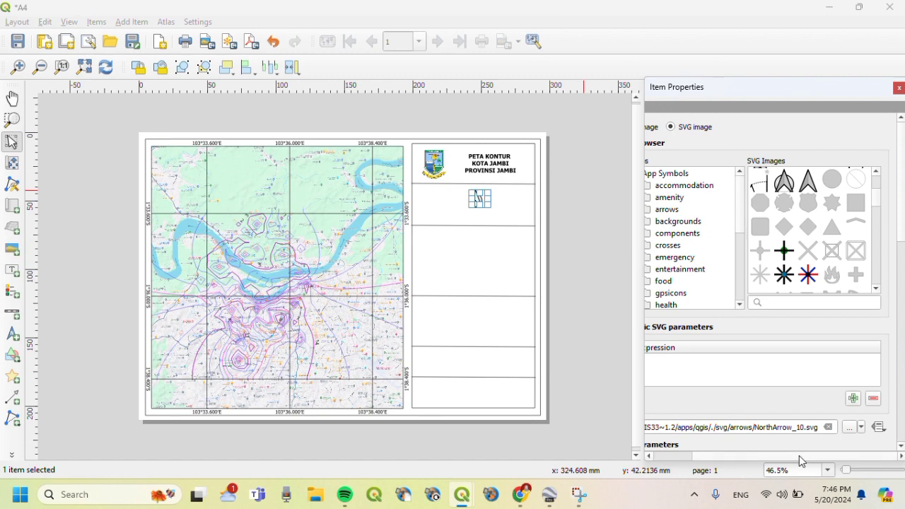
pyautogui.moveTo(799, 455)
pyautogui.mouseDown()
pyautogui.moveTo(724, 459)
pyautogui.moveTo(802, 459)
pyautogui.mouseUp()
pyautogui.scroll(-6, 852, 331)
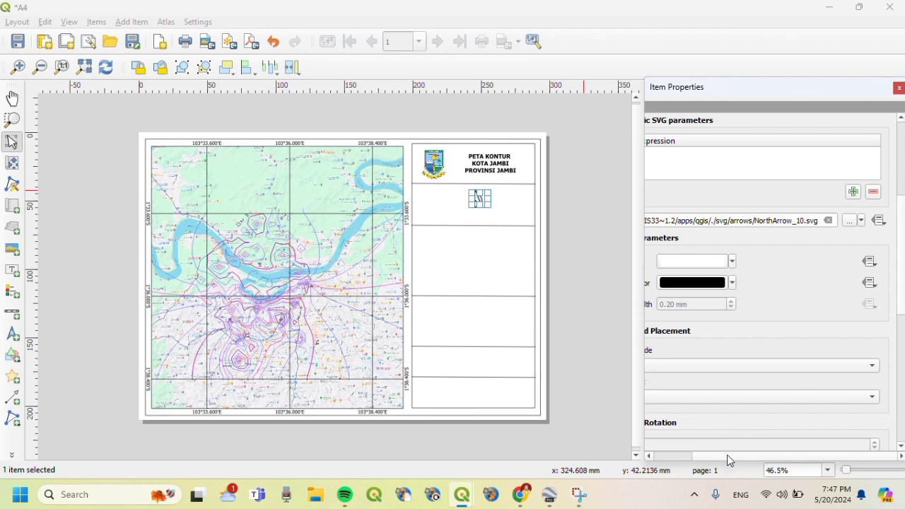
pyautogui.moveTo(727, 454); pyautogui.dragTo(658, 456)
# - Set the north arrow placement to Top Center, enlarge it and nudge it upward
pyautogui.click(692, 401)
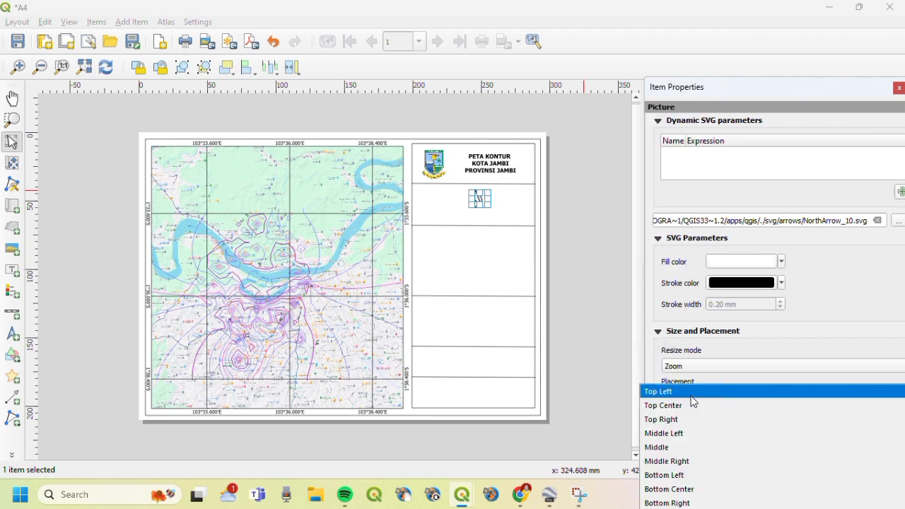
pyautogui.click(686, 406)
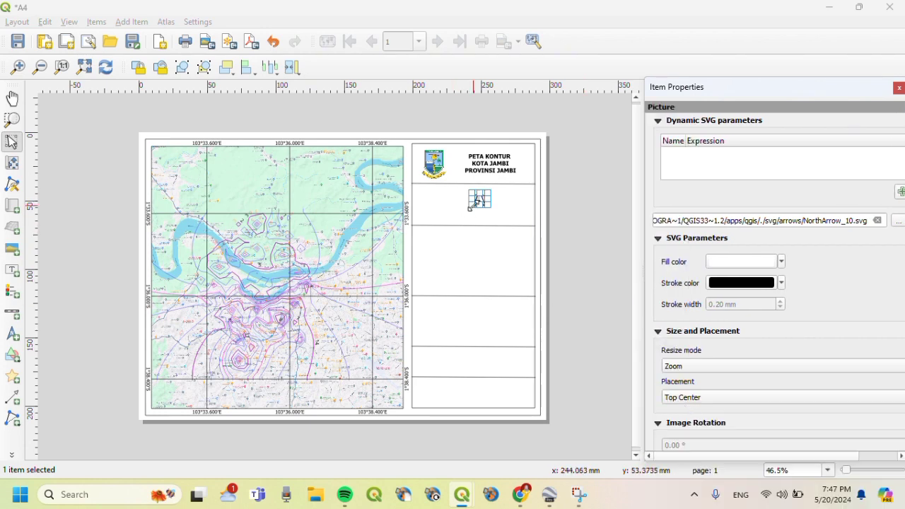
pyautogui.moveTo(468, 208); pyautogui.dragTo(476, 196)
pyautogui.click(502, 208)
pyautogui.click(512, 215)
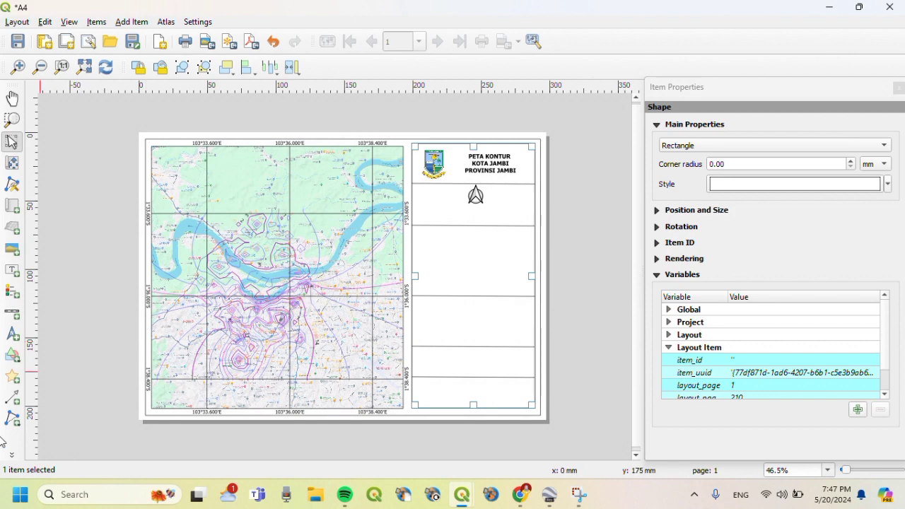
# - Add a Kilometers scale bar with one left segment, centred under the north arrow
pyautogui.click(12, 311)
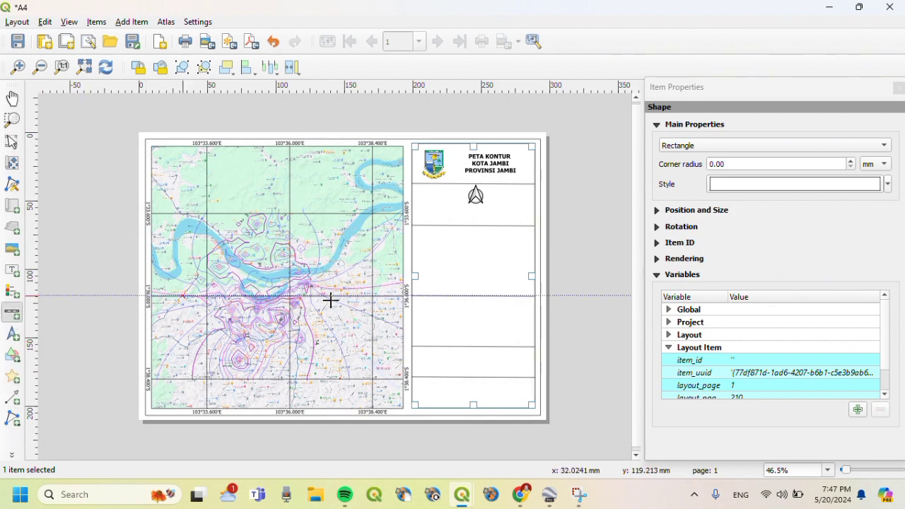
pyautogui.moveTo(427, 209); pyautogui.dragTo(502, 224)
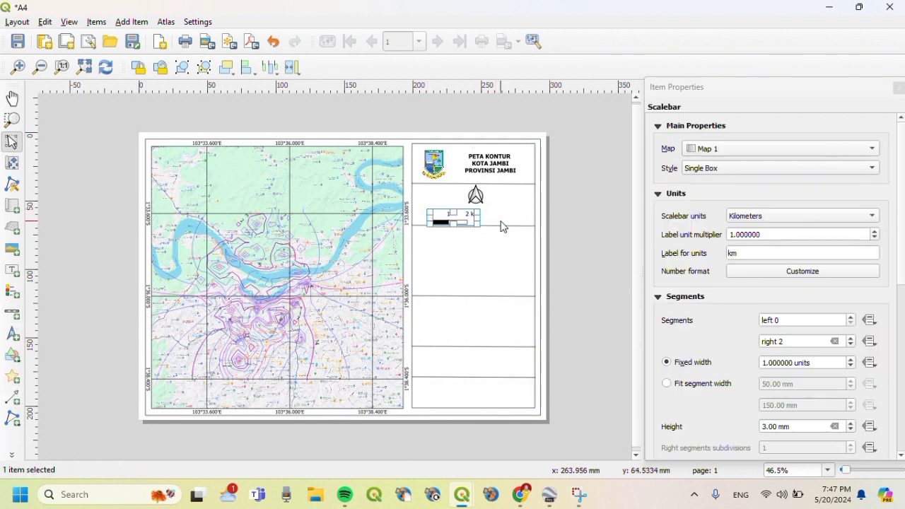
pyautogui.click(859, 215)
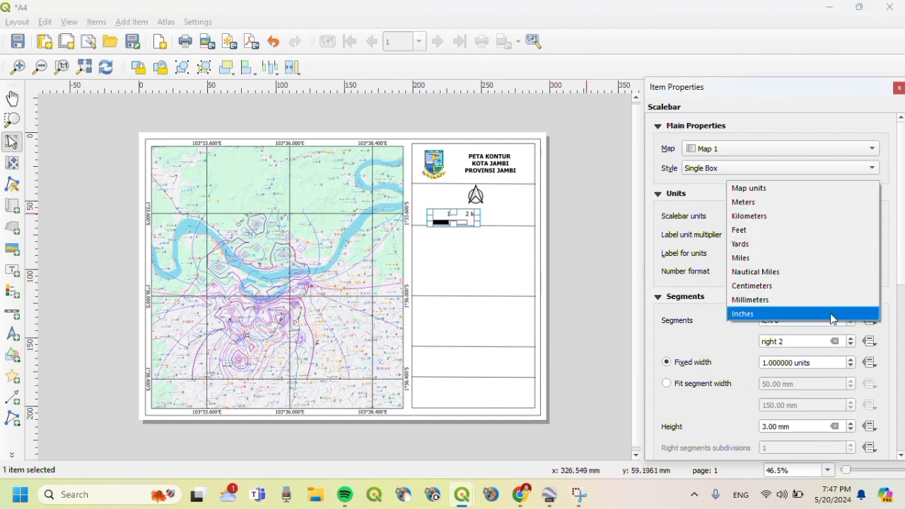
pyautogui.click(812, 215)
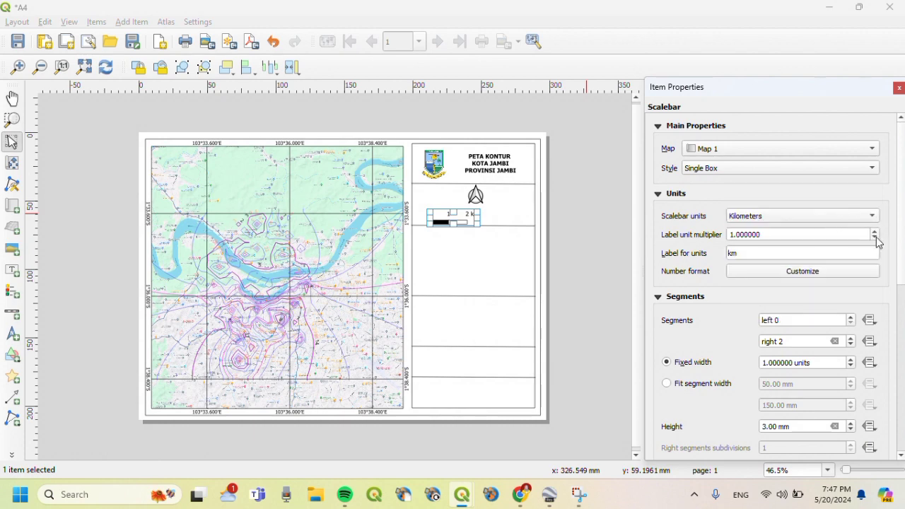
pyautogui.click(852, 318)
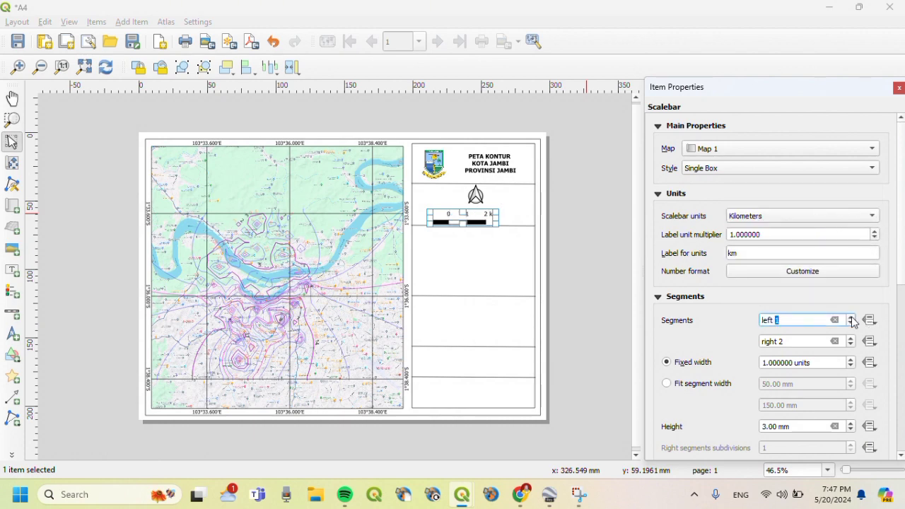
pyautogui.click(521, 247)
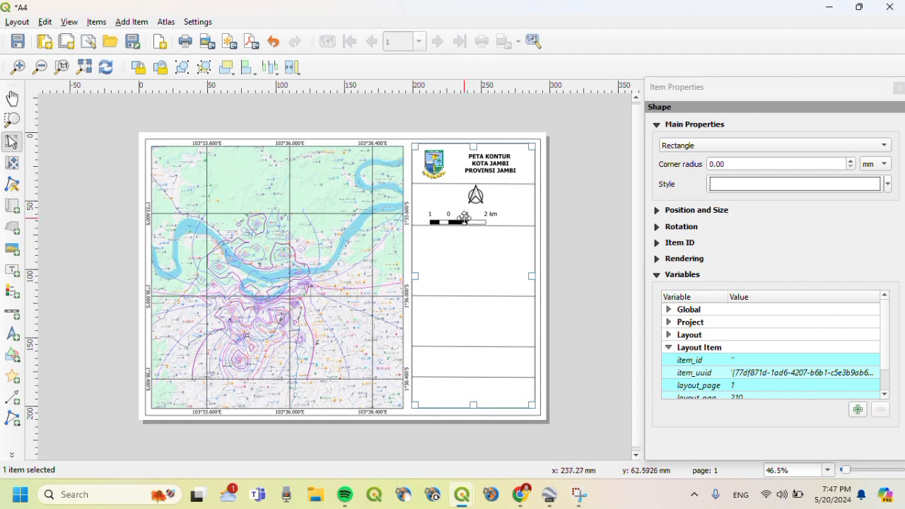
pyautogui.moveTo(463, 219); pyautogui.dragTo(490, 216)
pyautogui.click(502, 246)
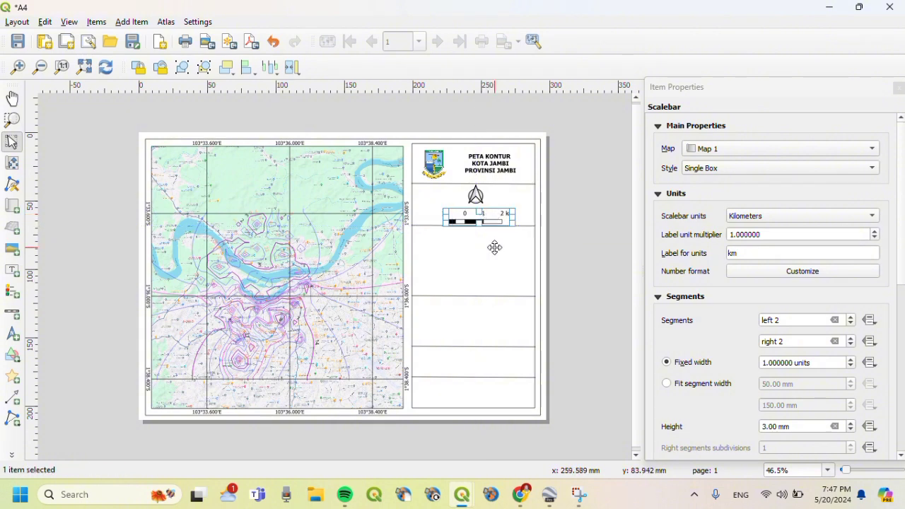
pyautogui.click(494, 247)
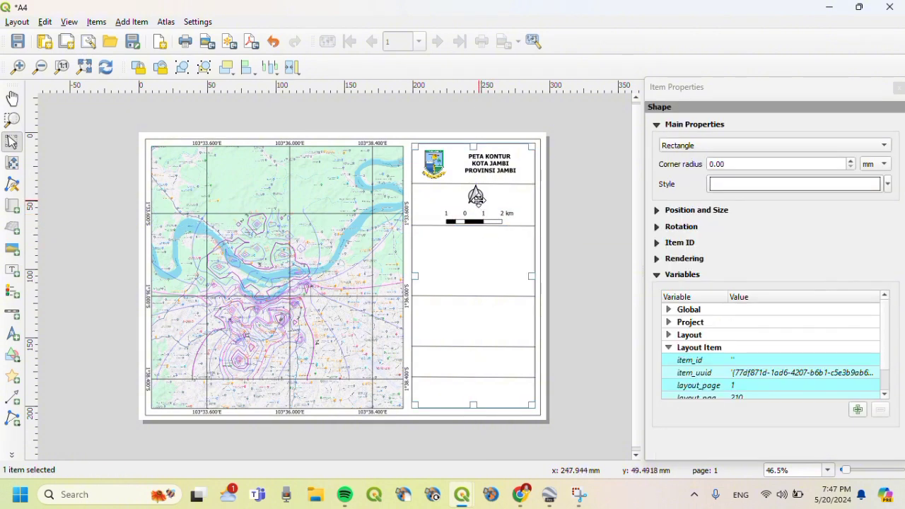
# - Make the north arrow slightly taller
pyautogui.click(477, 197)
pyautogui.moveTo(461, 203); pyautogui.dragTo(460, 209)
pyautogui.click(499, 266)
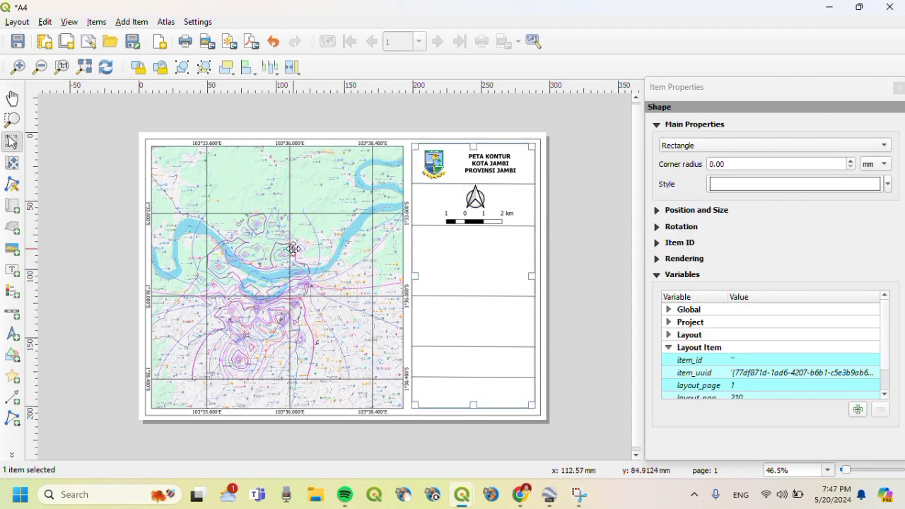
# - Draw a legend in the cell below the scale bar and turn off Auto update
pyautogui.click(131, 22)
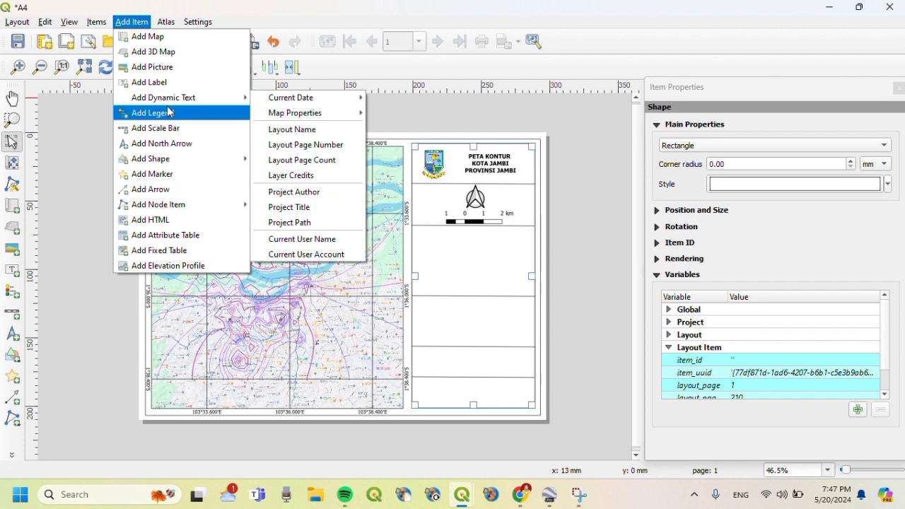
pyautogui.click(150, 112)
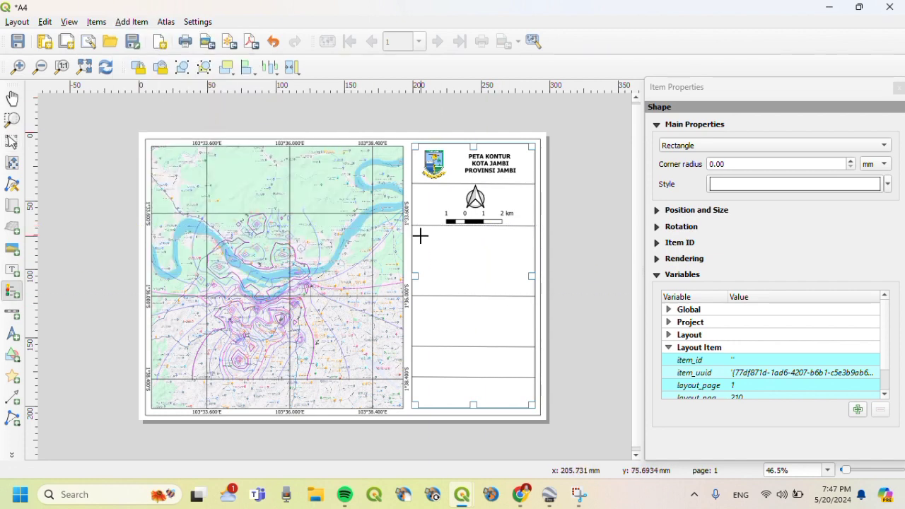
pyautogui.moveTo(421, 235); pyautogui.dragTo(497, 294)
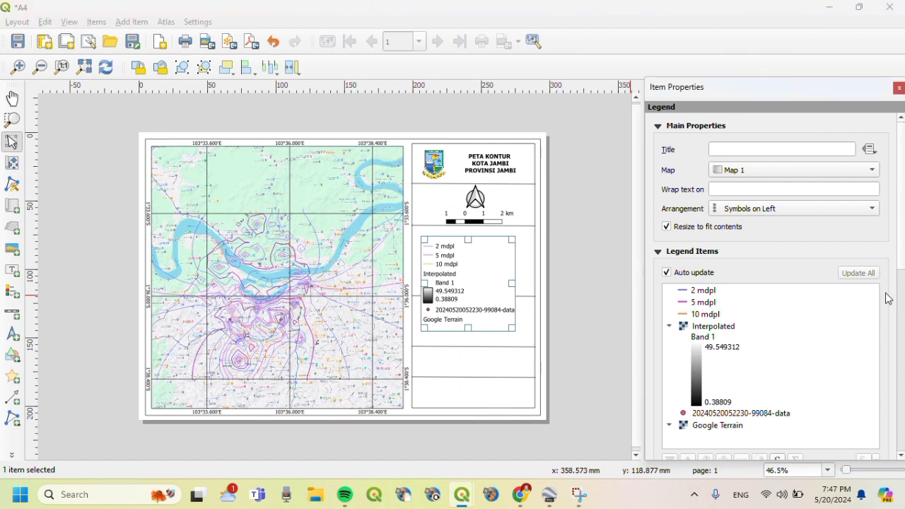
pyautogui.click(745, 327)
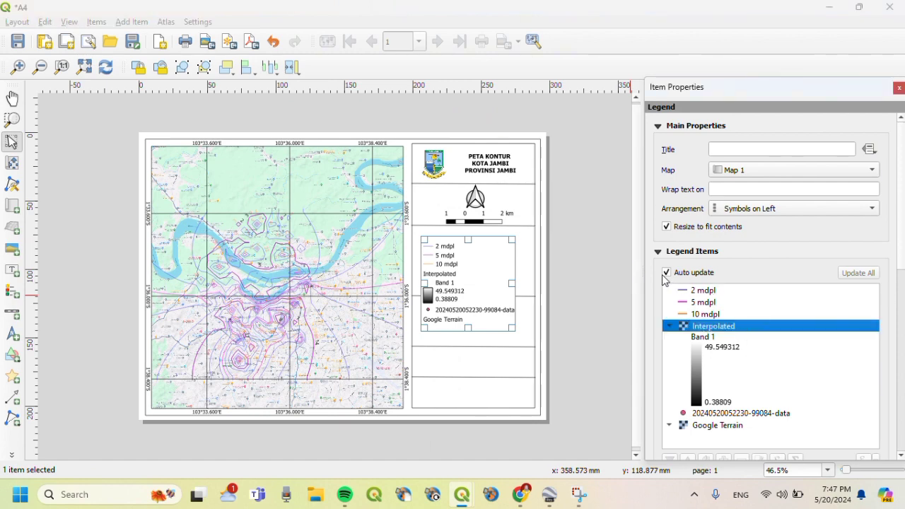
pyautogui.click(666, 273)
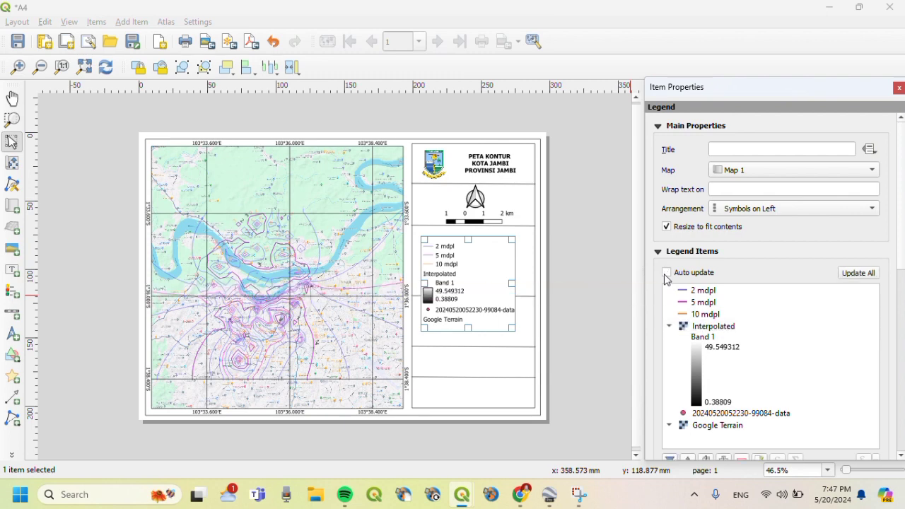
pyautogui.moveTo(901, 244); pyautogui.dragTo(903, 304)
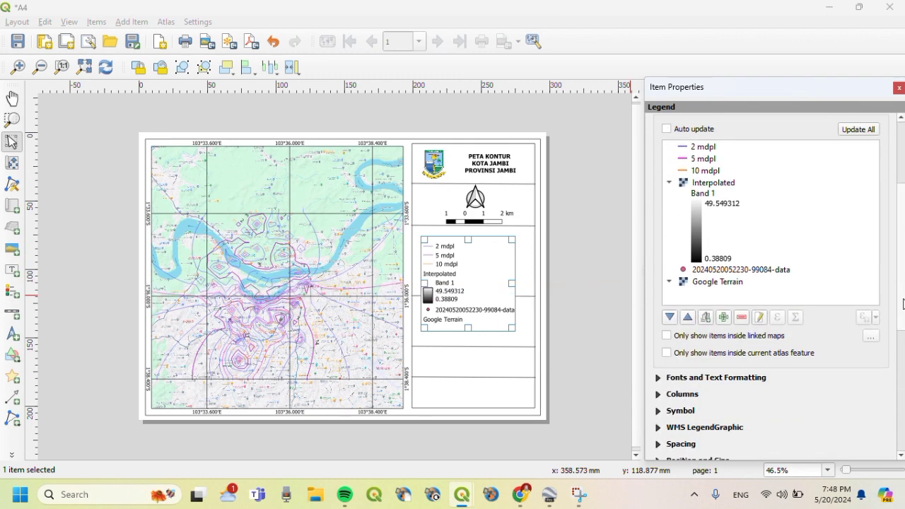
pyautogui.click(702, 187)
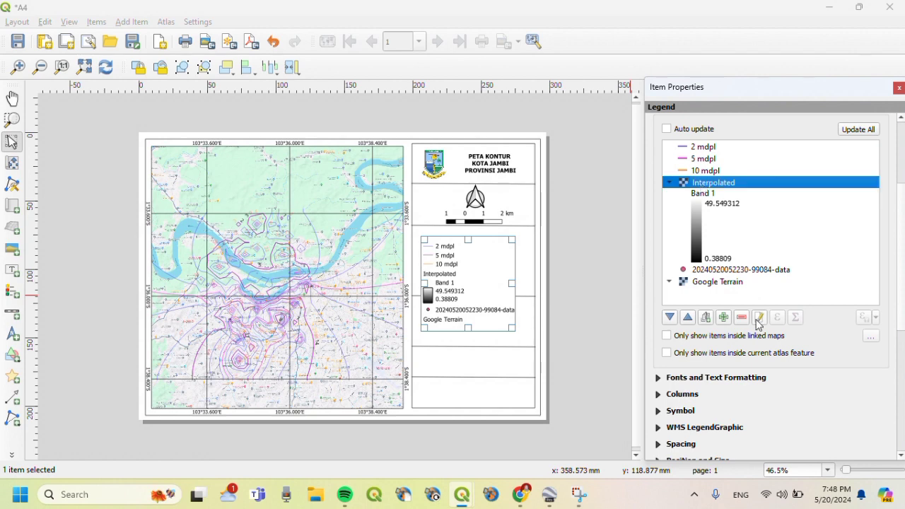
pyautogui.click(742, 318)
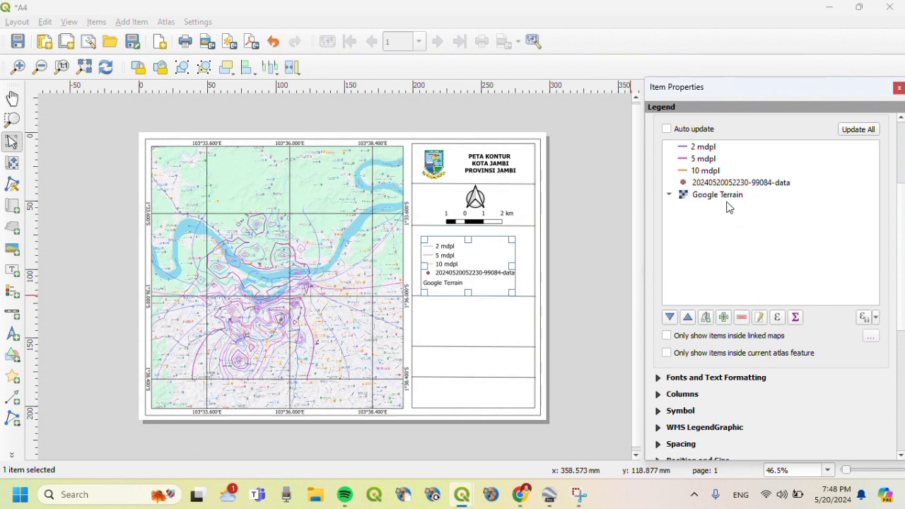
pyautogui.click(793, 184)
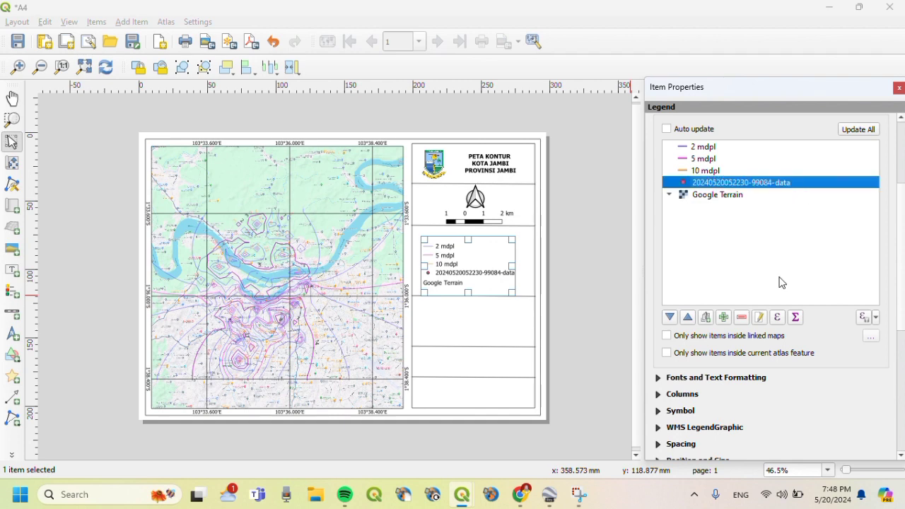
pyautogui.click(742, 318)
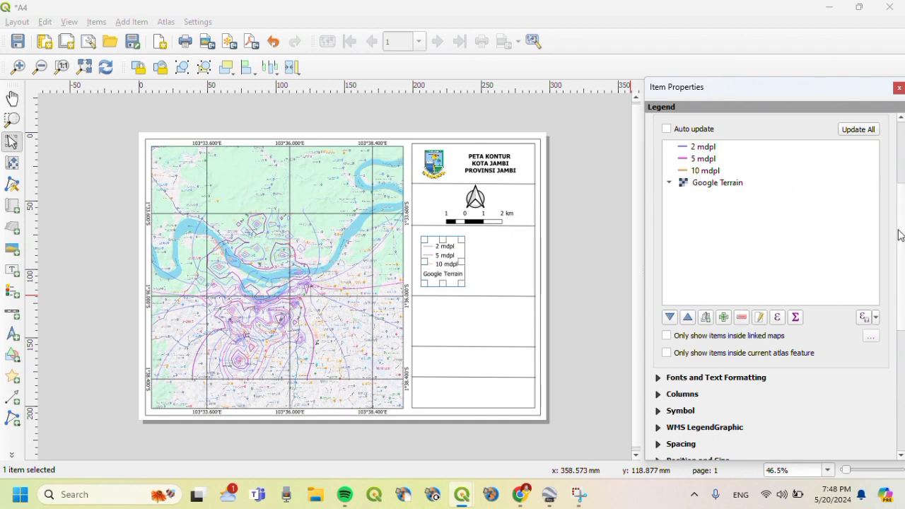
pyautogui.scroll(2, 902, 222)
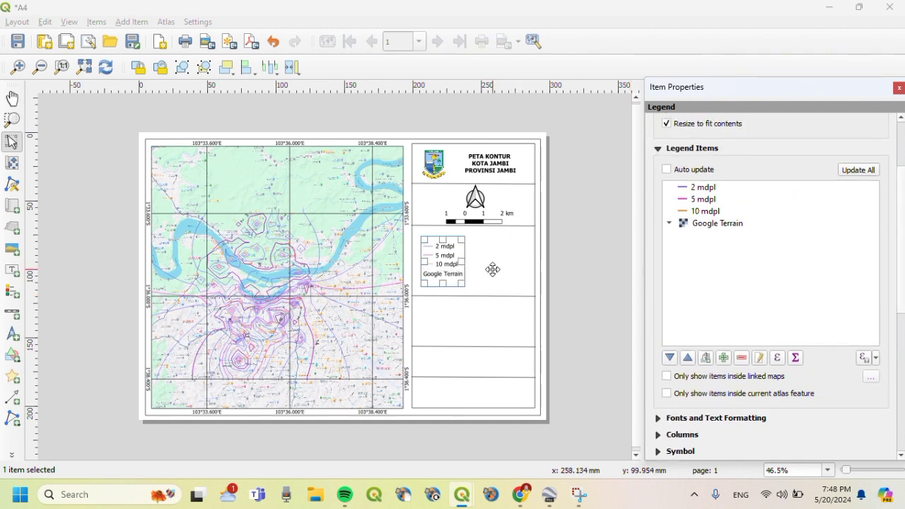
pyautogui.click(493, 269)
pyautogui.moveTo(446, 272); pyautogui.dragTo(454, 274)
pyautogui.click(485, 274)
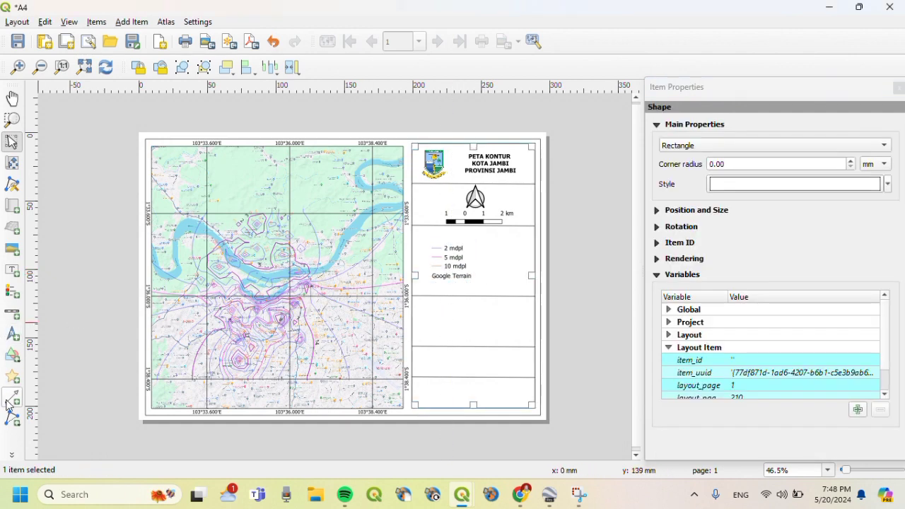
# - Add a label above the legend reading the title Keterangan
pyautogui.click(12, 270)
pyautogui.moveTo(424, 234); pyautogui.dragTo(451, 238)
pyautogui.click(736, 150)
pyautogui.press('BackSpace')
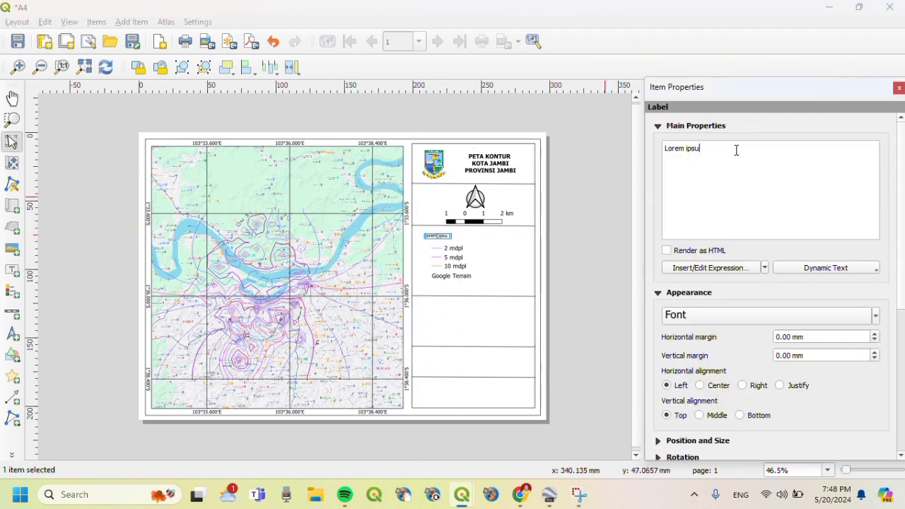
pyautogui.press('BackSpace')
pyautogui.press('BackSpace')
pyautogui.press('BackSpace')
pyautogui.press('BackSpace')
pyautogui.press('BackSpace')
pyautogui.press('BackSpace')
pyautogui.press('BackSpace')
pyautogui.press('BackSpace')
pyautogui.press('BackSpace')
pyautogui.write('Kt')
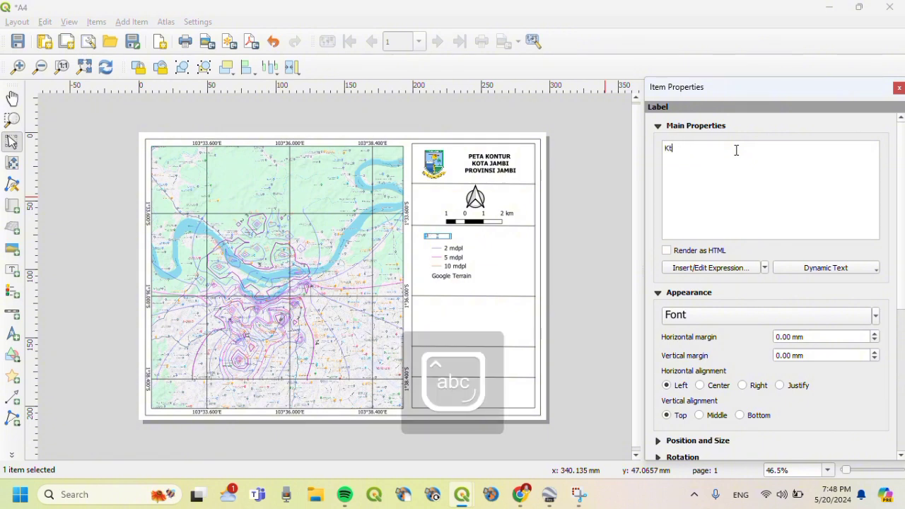
pyautogui.write('ereangan :')
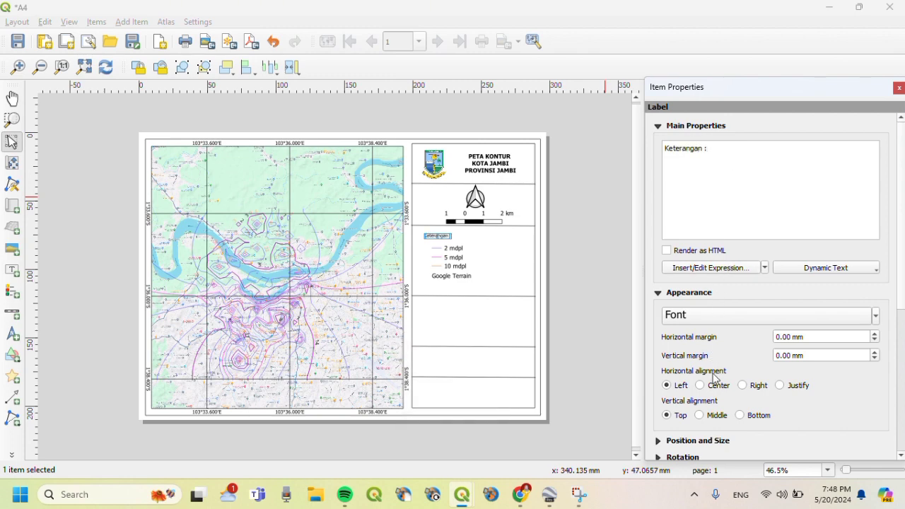
# - Set the Keterangan title to 14 pt, left-aligned, and widen it so the text fits
pyautogui.click(661, 311)
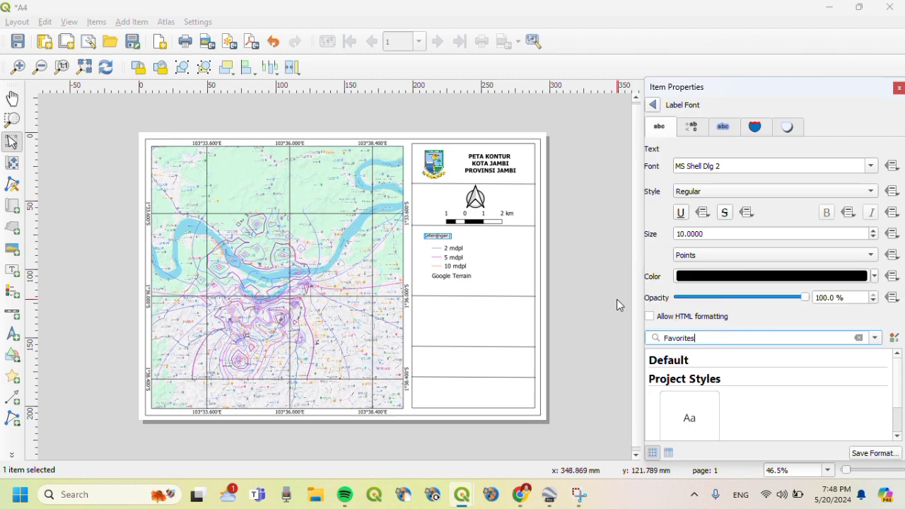
pyautogui.scroll(4, 686, 233)
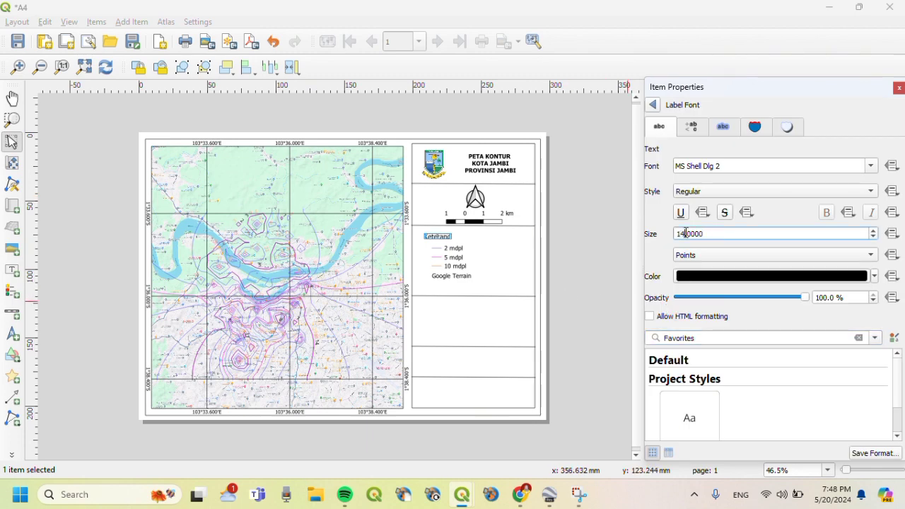
pyautogui.click(653, 106)
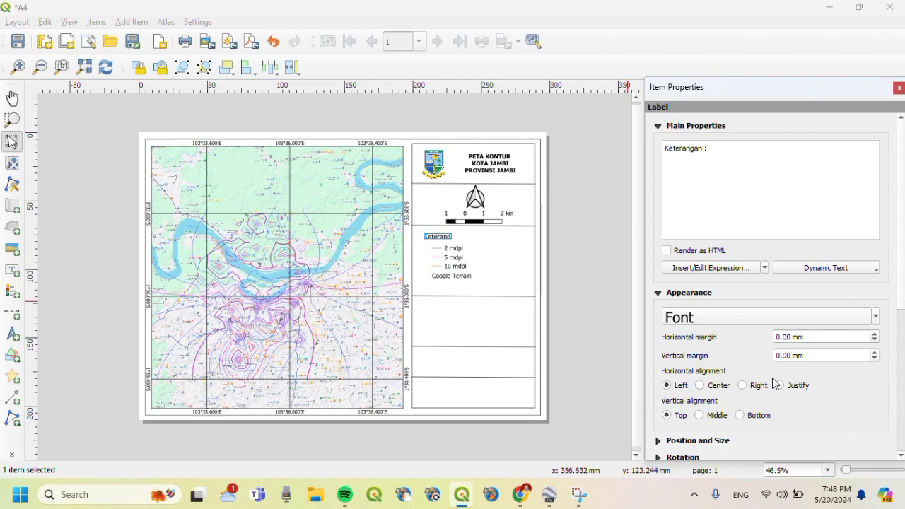
pyautogui.click(716, 388)
pyautogui.click(667, 386)
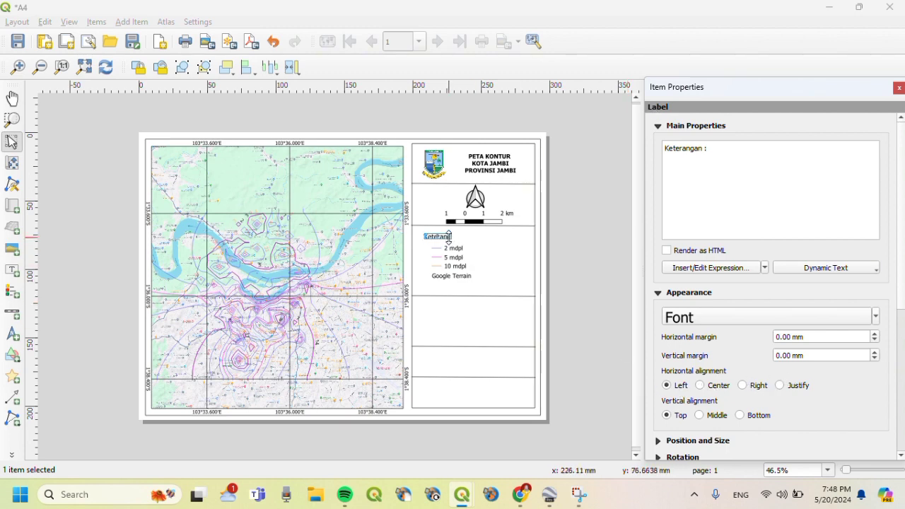
pyautogui.moveTo(451, 237)
pyautogui.mouseDown()
pyautogui.moveTo(466, 239)
pyautogui.moveTo(456, 237)
pyautogui.mouseUp()
pyautogui.click(508, 247)
pyautogui.click(496, 277)
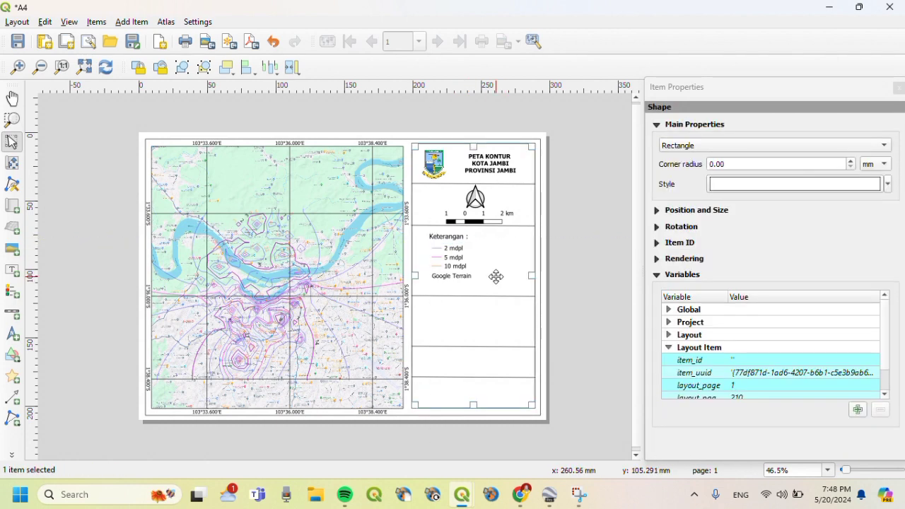
# - Add a picture below the legend using the raster image Screenshot 2024-05-20 191626.png
pyautogui.click(135, 25)
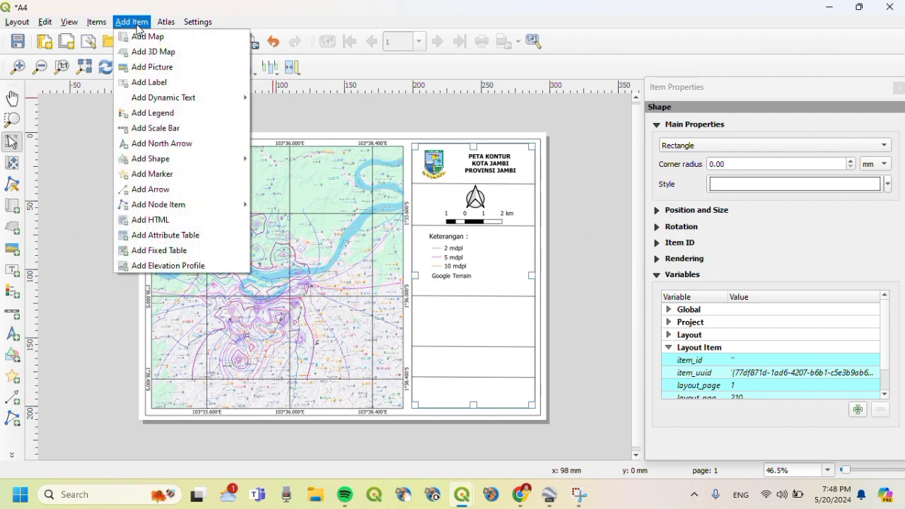
pyautogui.click(154, 67)
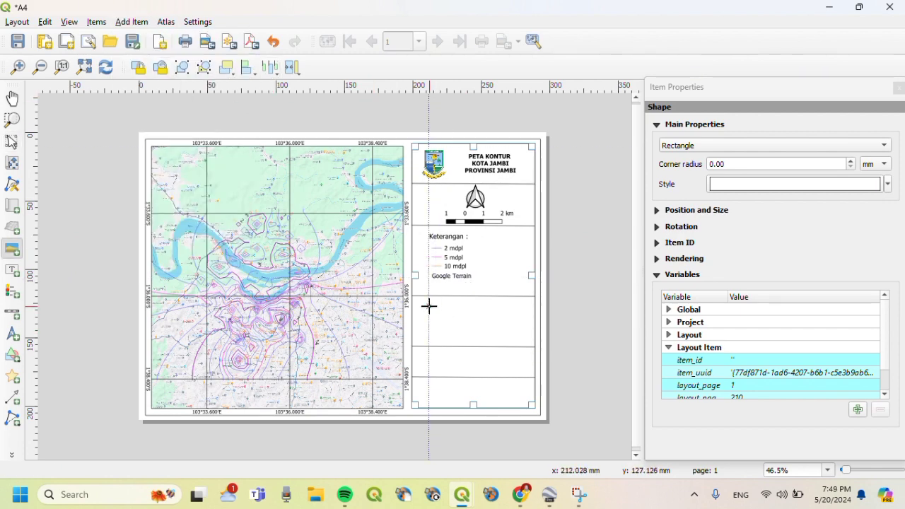
pyautogui.moveTo(428, 306); pyautogui.dragTo(516, 340)
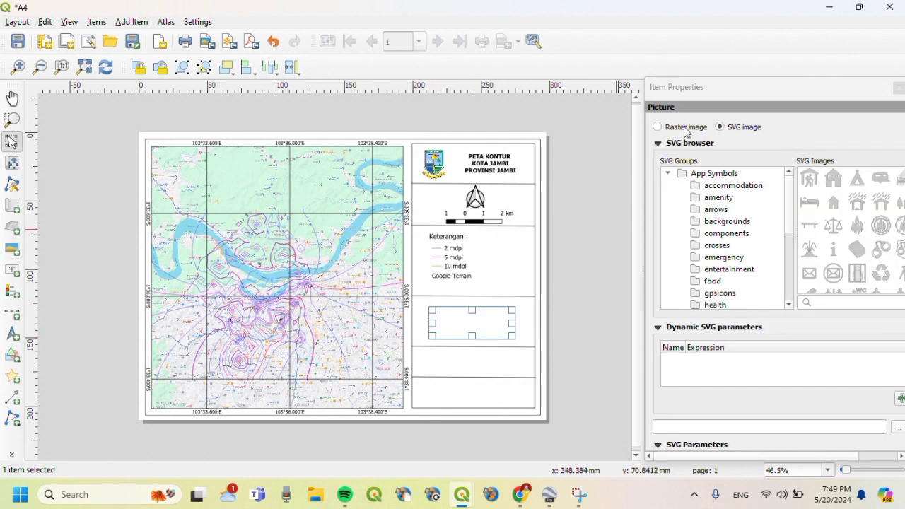
pyautogui.click(683, 127)
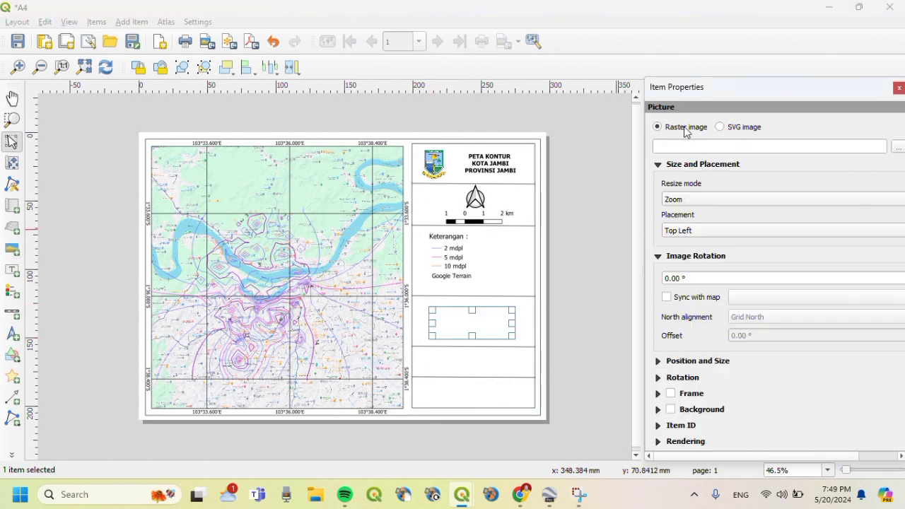
pyautogui.click(898, 147)
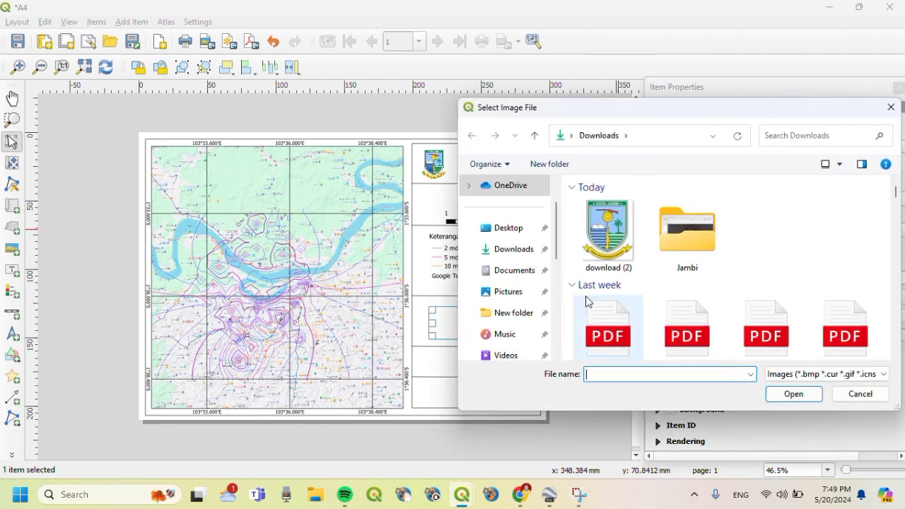
pyautogui.click(504, 291)
pyautogui.doubleClick(763, 205)
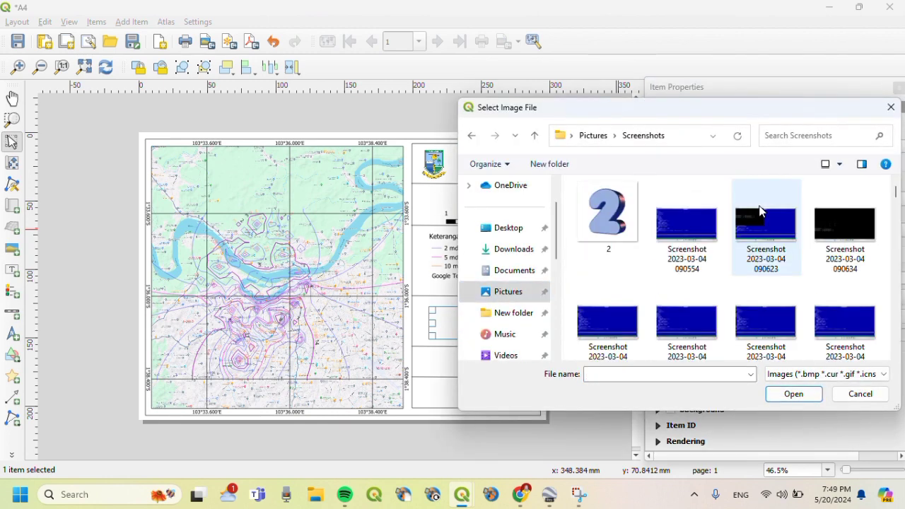
pyautogui.scroll(-10, 894, 191)
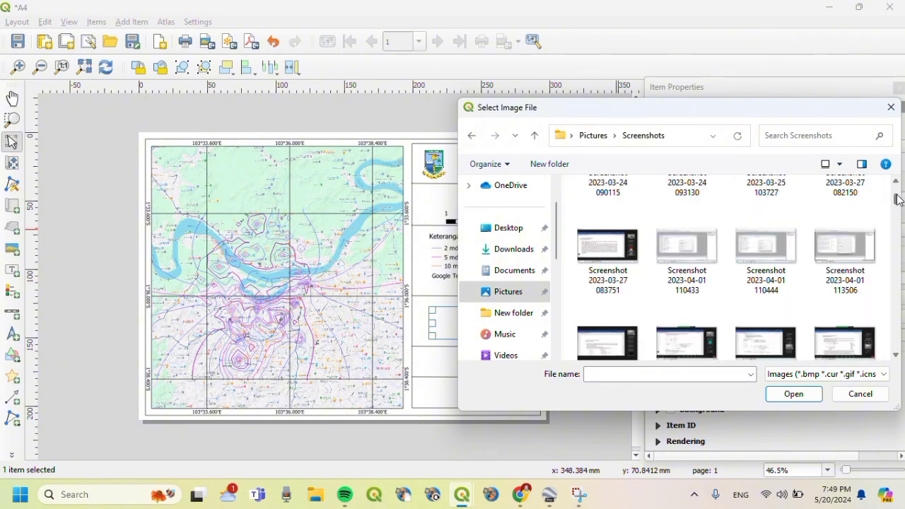
pyautogui.click(607, 306)
pyautogui.click(794, 394)
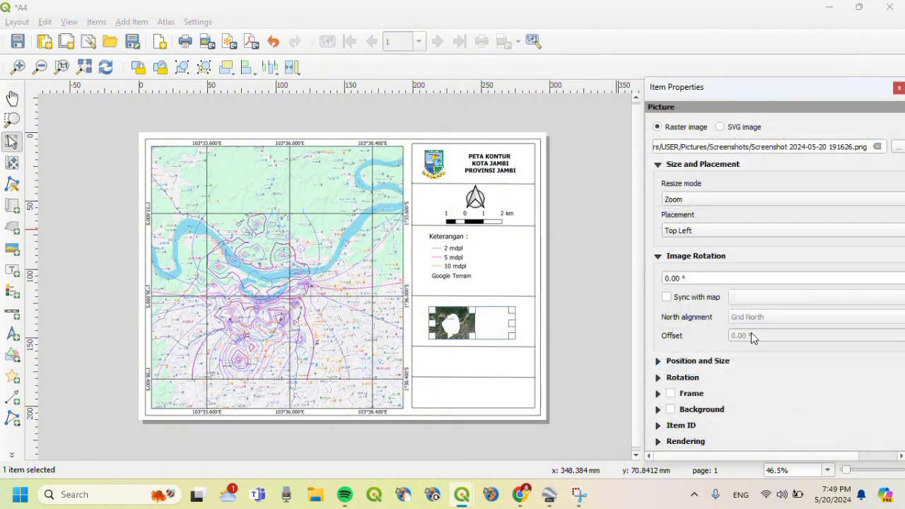
# - Set the inset's placement to Top Center, then enlarge and centre it in its cell
pyautogui.click(702, 231)
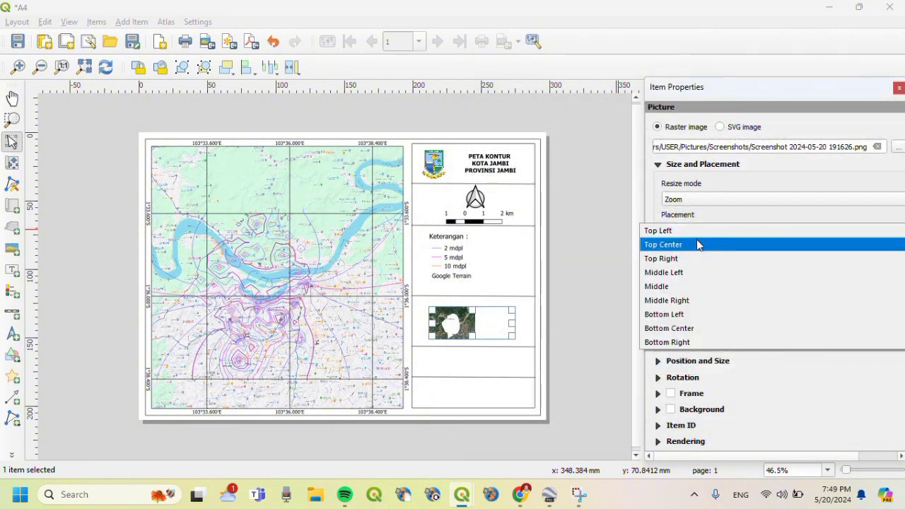
pyautogui.click(697, 245)
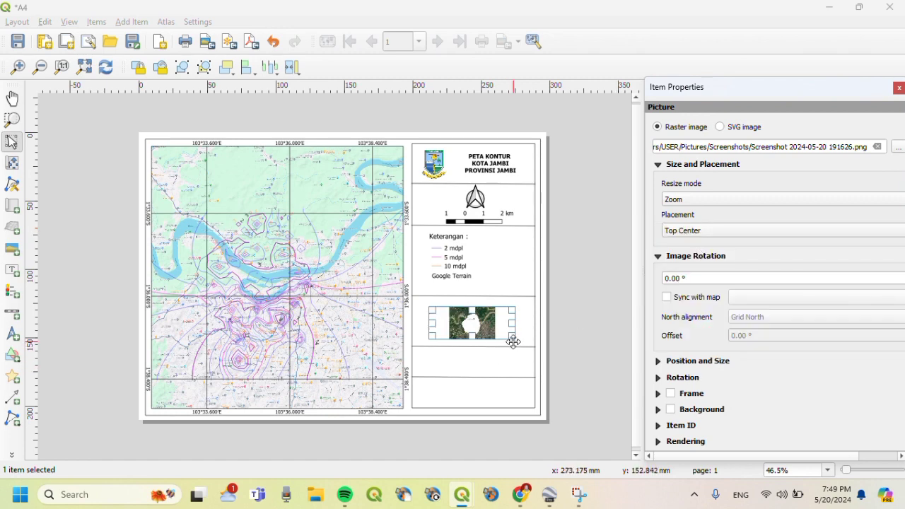
pyautogui.moveTo(510, 336); pyautogui.dragTo(478, 334)
pyautogui.click(516, 379)
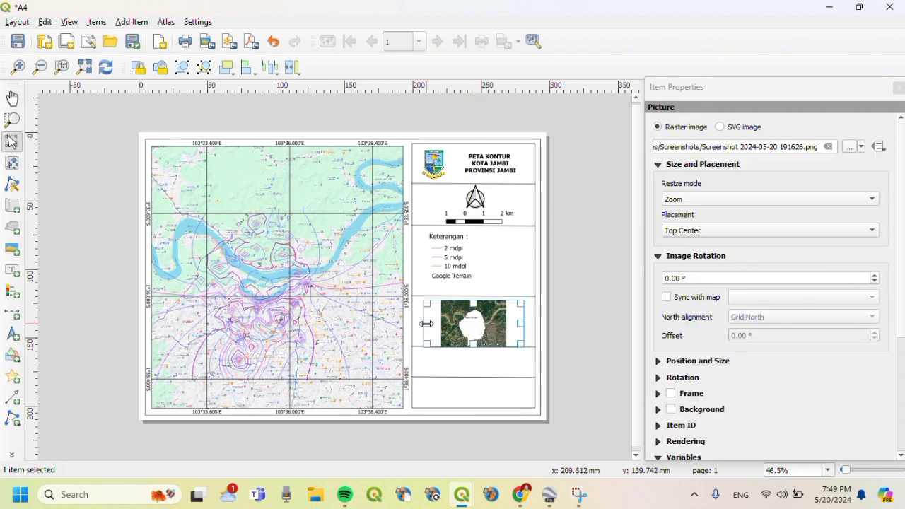
pyautogui.moveTo(423, 323); pyautogui.dragTo(421, 323)
pyautogui.click(485, 346)
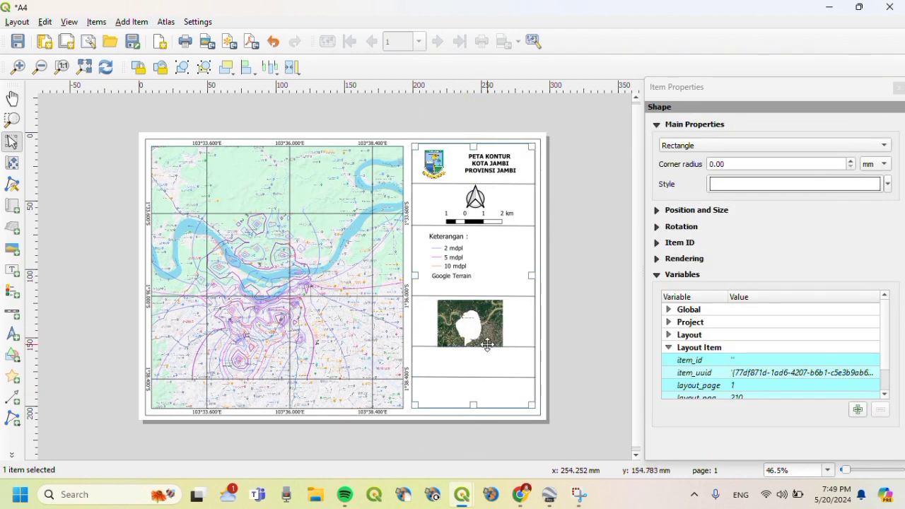
pyautogui.moveTo(485, 332); pyautogui.dragTo(485, 330)
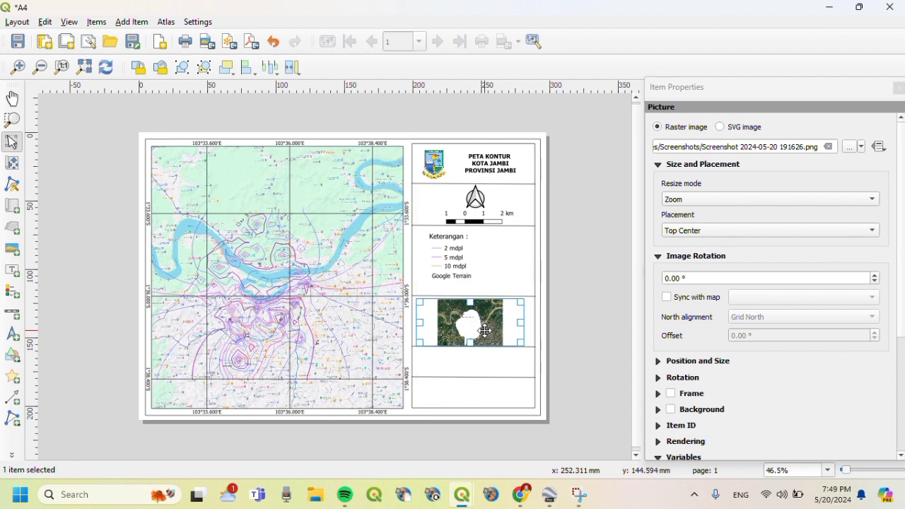
pyautogui.click(501, 382)
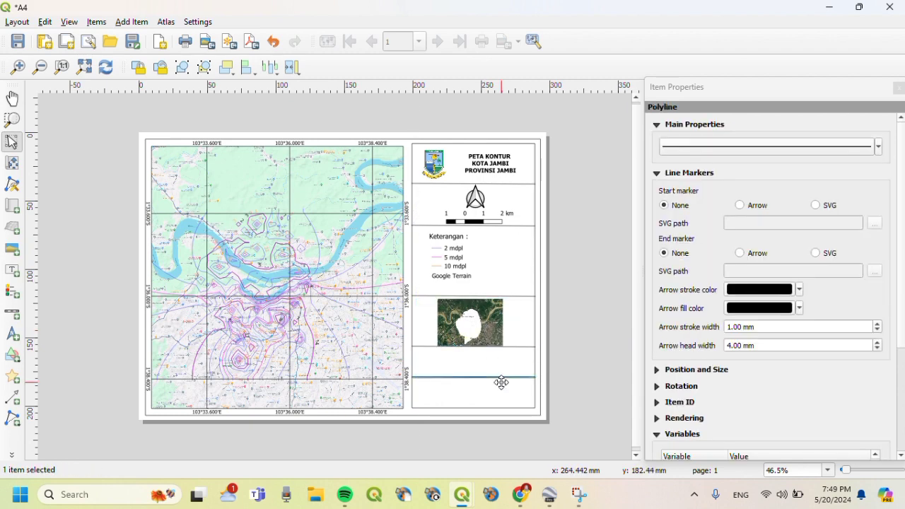
# - Copy the Keterangan title label below the inset picture and change its text to list Google Earth and GPS Visualizer as sources
pyautogui.click(444, 238)
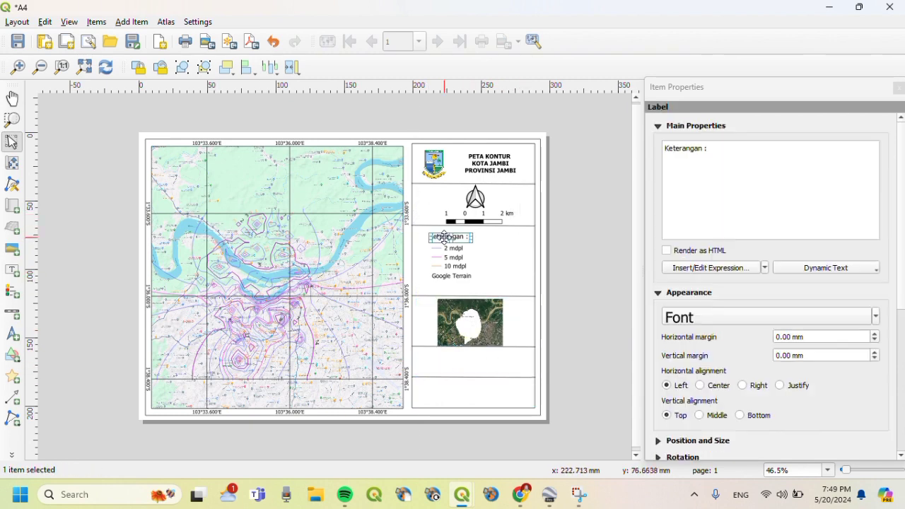
pyautogui.moveTo(444, 238); pyautogui.dragTo(444, 360)
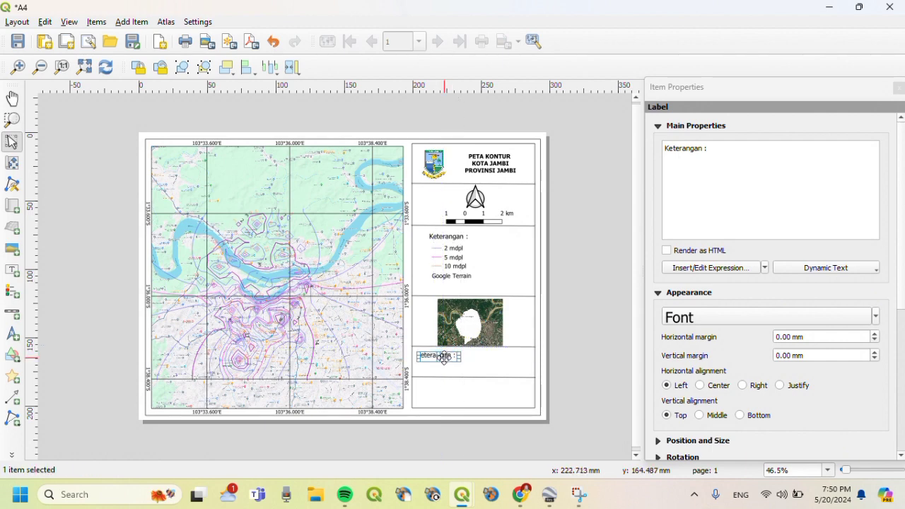
pyautogui.click(721, 146)
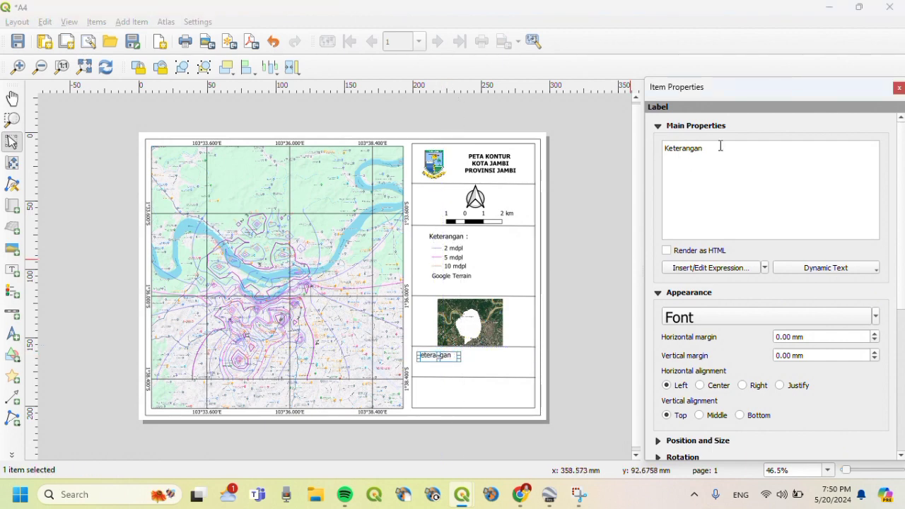
pyautogui.press('BackSpace')
pyautogui.press('BackSpace')
pyautogui.press('BackSpace')
pyautogui.press('BackSpace')
pyautogui.press('BackSpace')
pyautogui.press('BackSpace')
pyautogui.press('BackSpace')
pyautogui.press('BackSpace')
pyautogui.press('BackSpace')
pyautogui.press('BackSpace')
pyautogui.write('ooge')
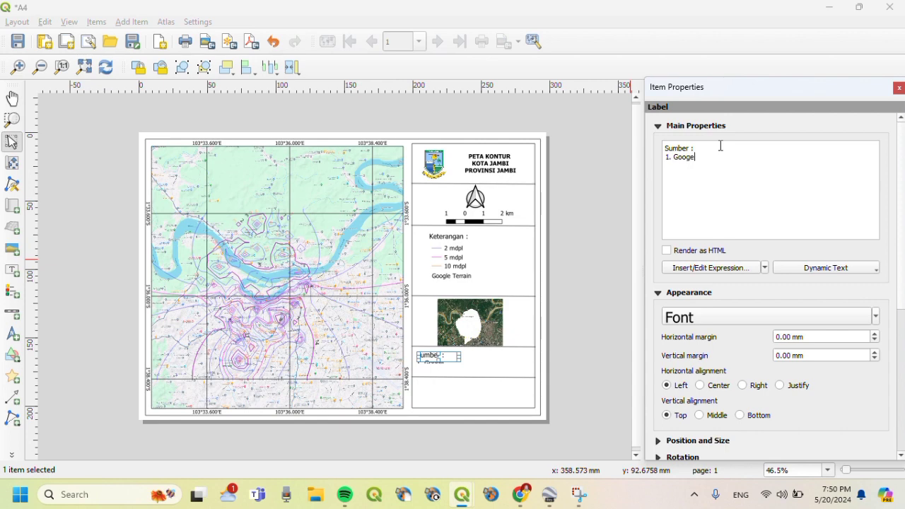
pyautogui.press('BackSpace')
pyautogui.press('capslock')
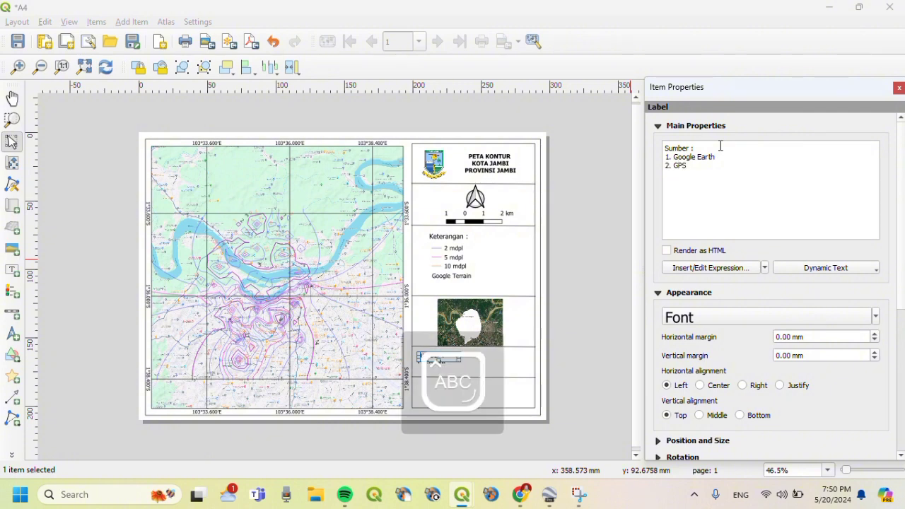
pyautogui.write('GPS vV')
pyautogui.press('capslock')
pyautogui.write('isualizer')
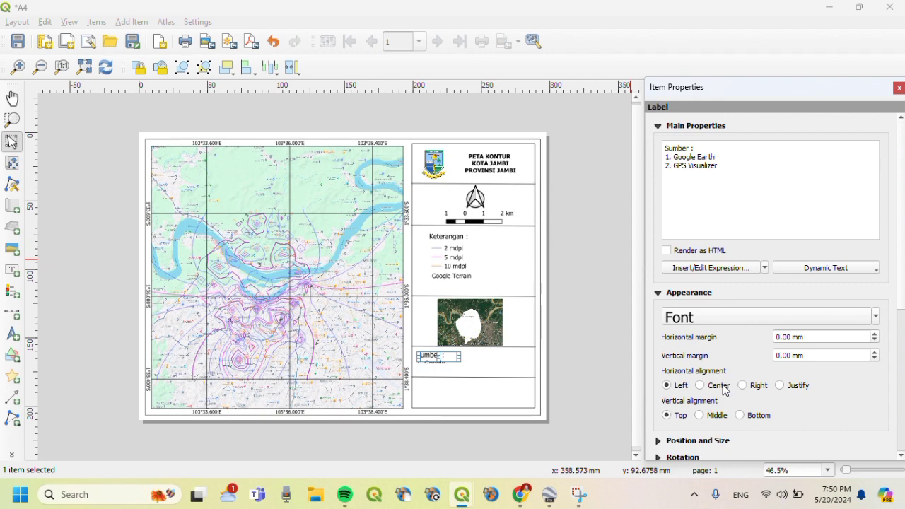
# - Set the Sumber label font size to 12 and enlarge its box so both source lines show
pyautogui.click(728, 326)
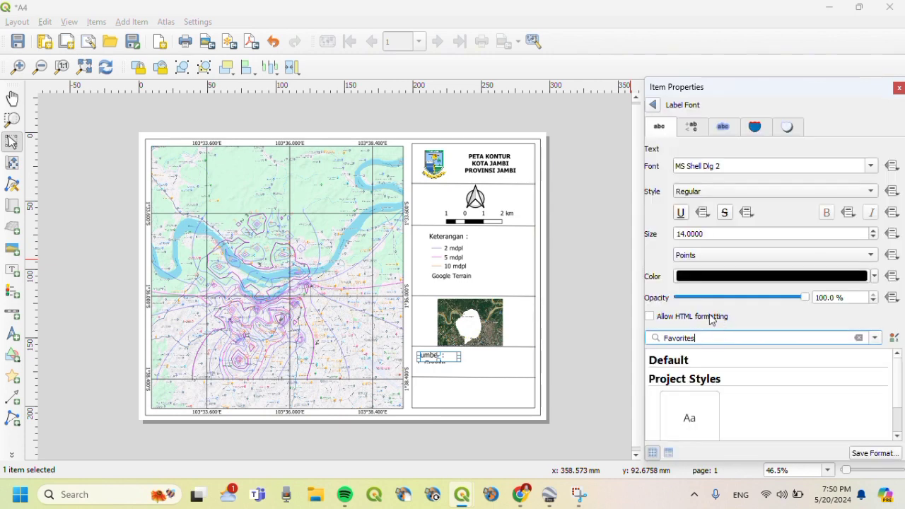
pyautogui.click(685, 238)
pyautogui.press('BackSpace')
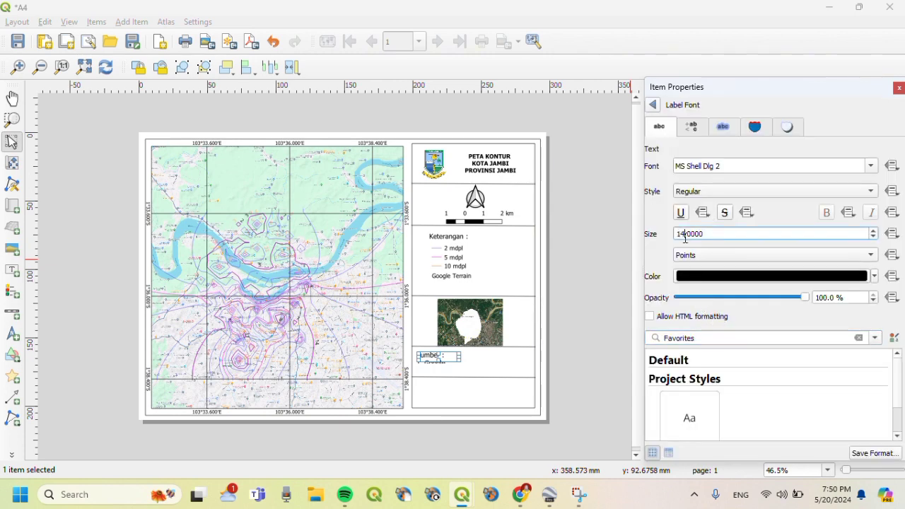
pyautogui.write('2')
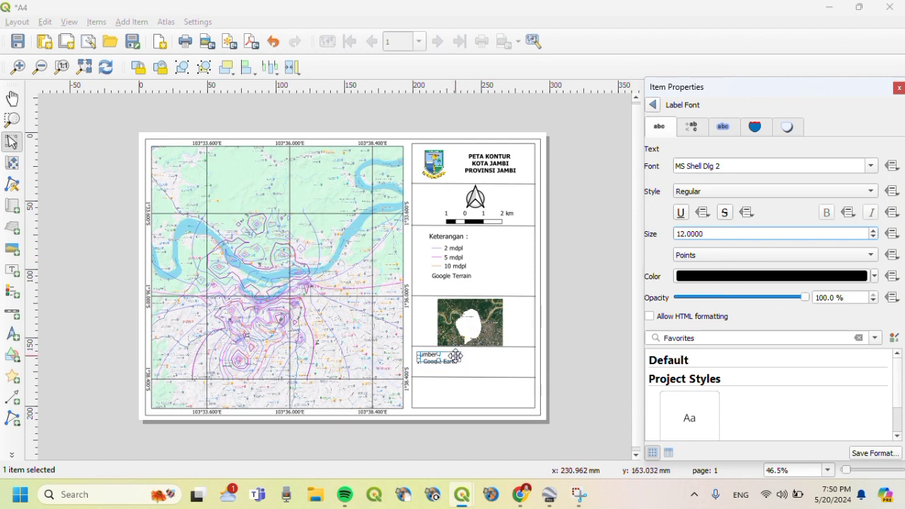
pyautogui.moveTo(472, 361); pyautogui.dragTo(484, 363)
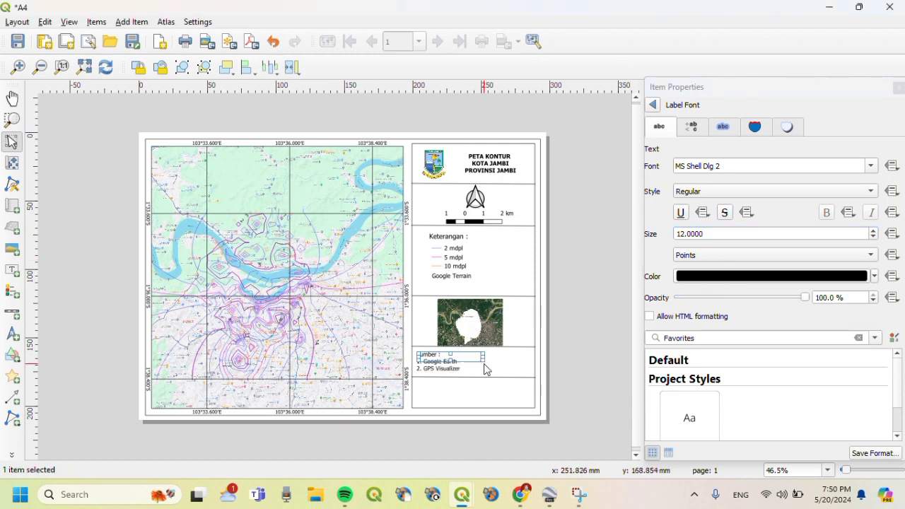
pyautogui.click(516, 366)
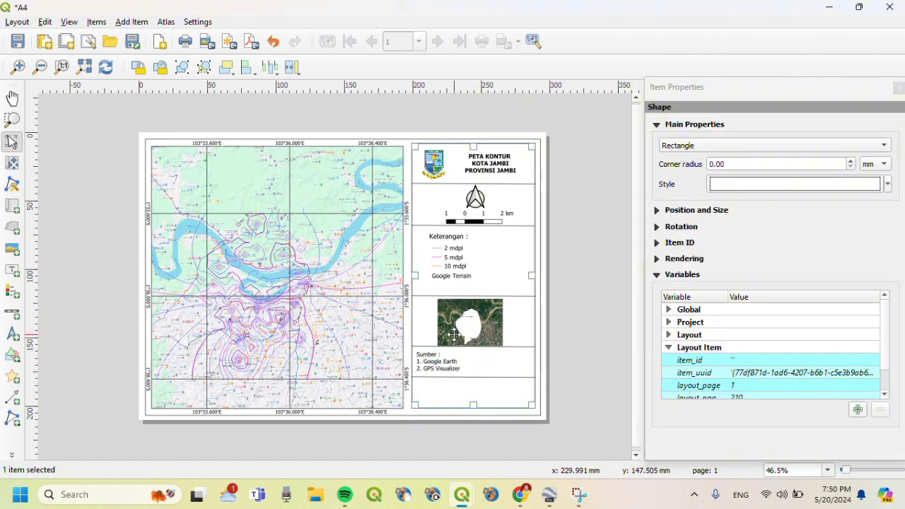
# - Move the Keterangan label into the empty bottom cell and replace its text with the author's name and student number
pyautogui.click(449, 238)
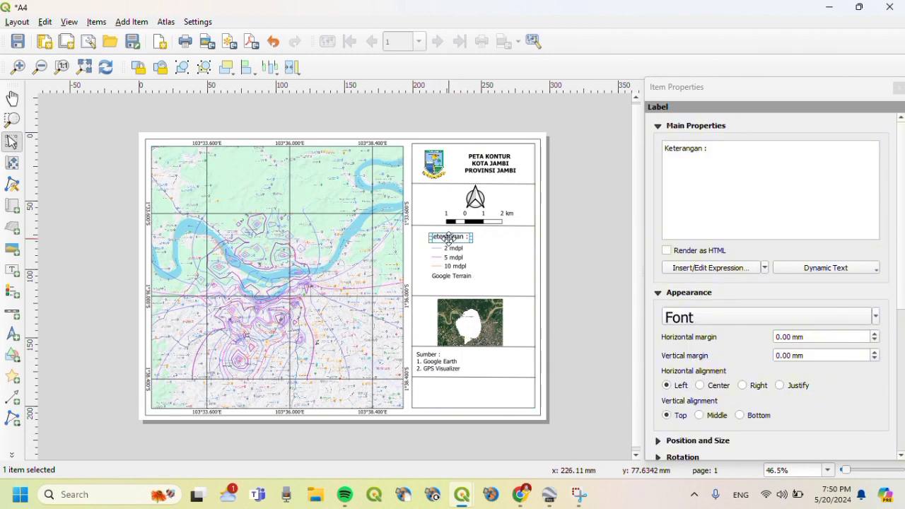
pyautogui.moveTo(448, 237); pyautogui.dragTo(472, 391)
pyautogui.click(728, 153)
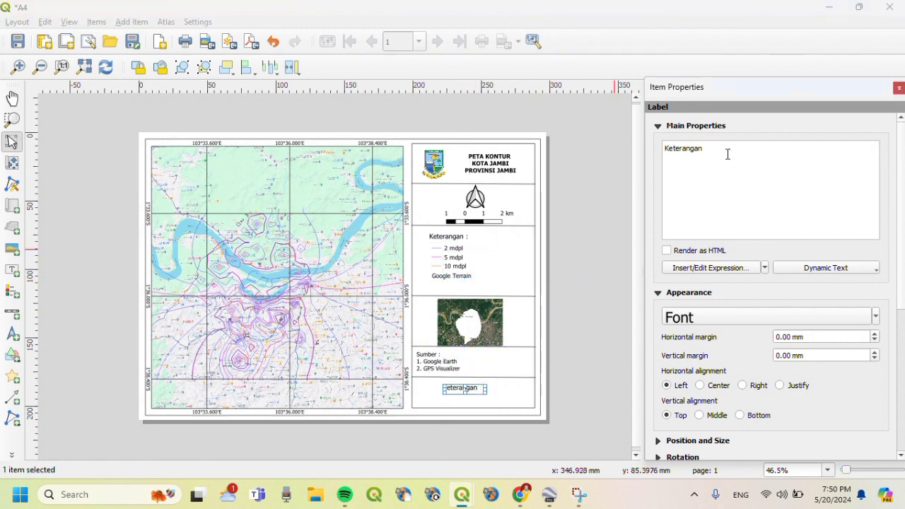
pyautogui.press('BackSpace')
pyautogui.press('BackSpace')
pyautogui.press('BackSpace')
pyautogui.press('BackSpace')
pyautogui.press('BackSpace')
pyautogui.press('BackSpace')
pyautogui.press('BackSpace')
pyautogui.press('BackSpace')
pyautogui.press('BackSpace')
pyautogui.press('BackSpace')
pyautogui.write('Nama ')
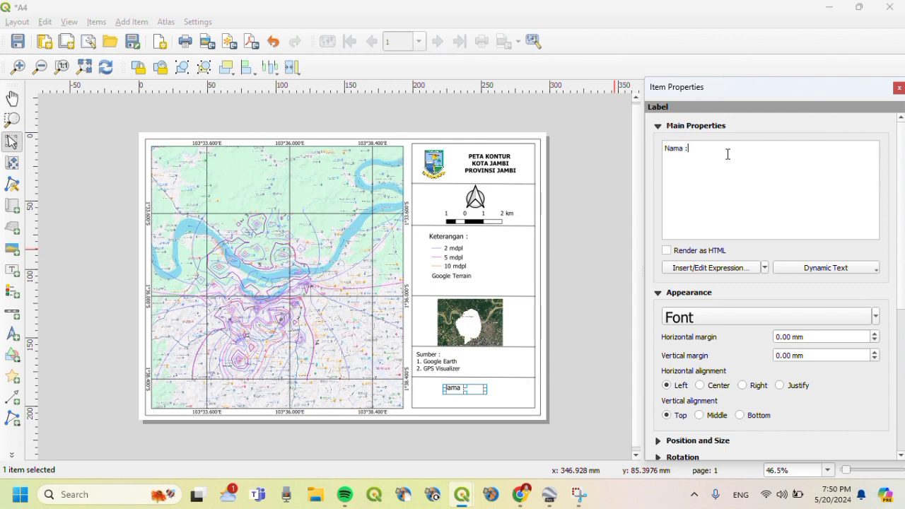
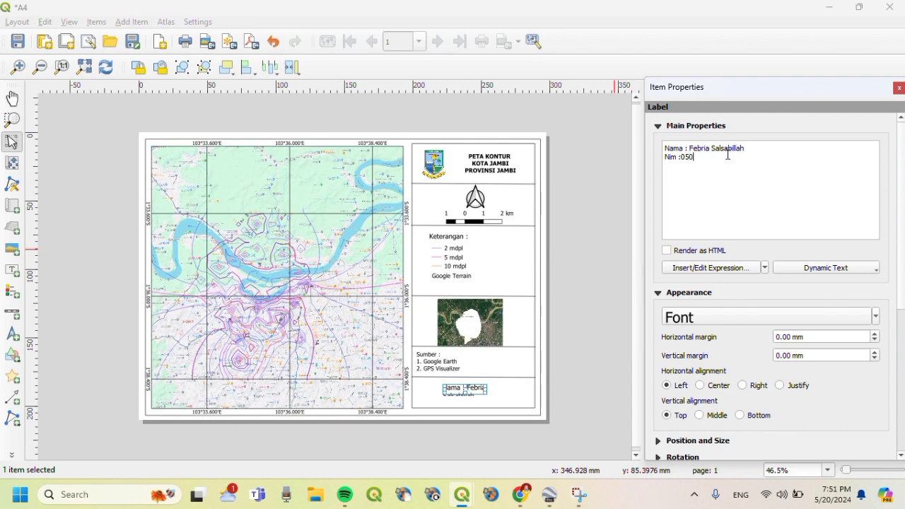
# - Set the credit label font to Bold, size 12
pyautogui.click(707, 320)
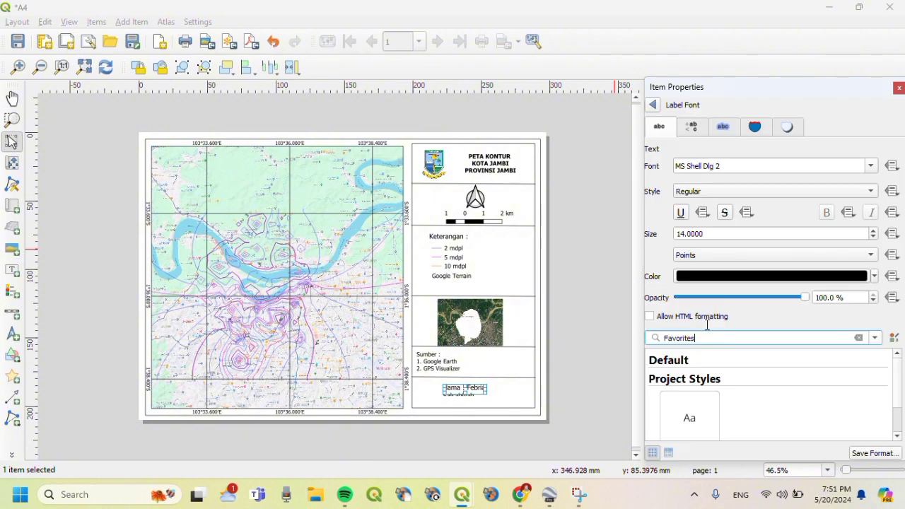
pyautogui.click(687, 238)
pyautogui.press('BackSpace')
pyautogui.write('2')
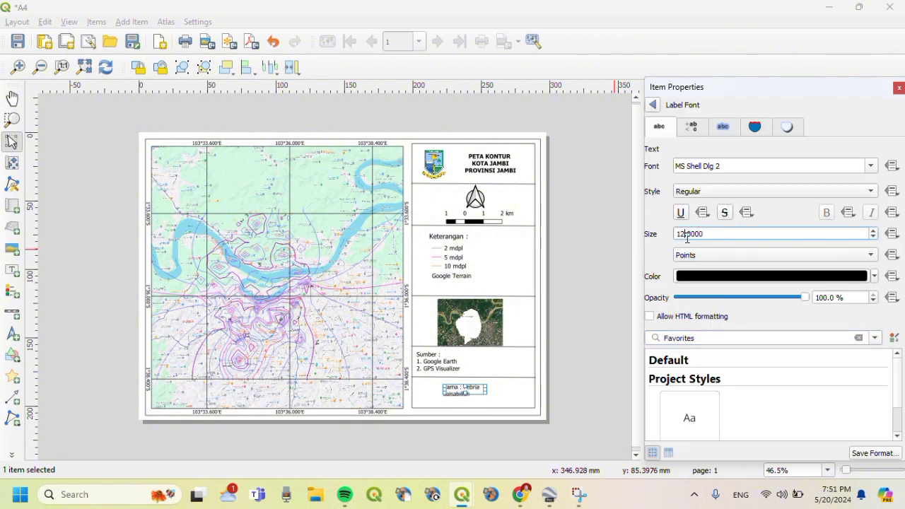
pyautogui.click(714, 195)
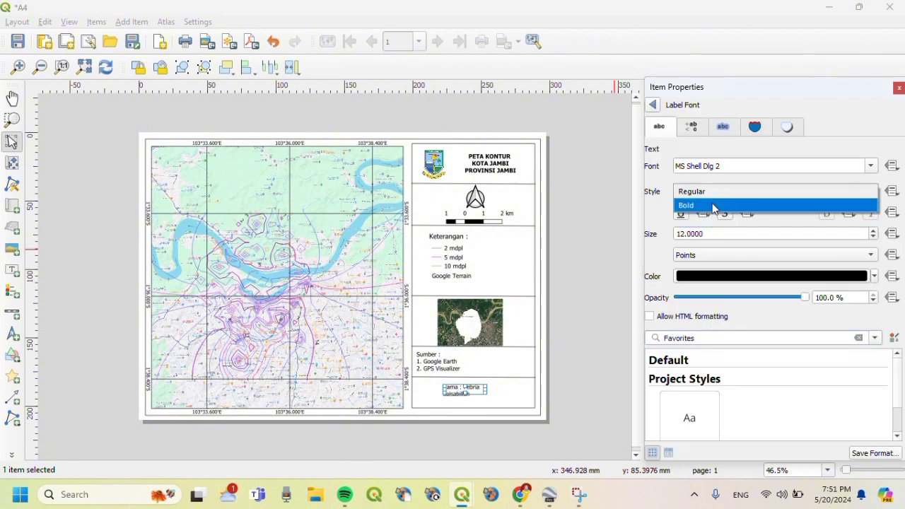
pyautogui.click(714, 205)
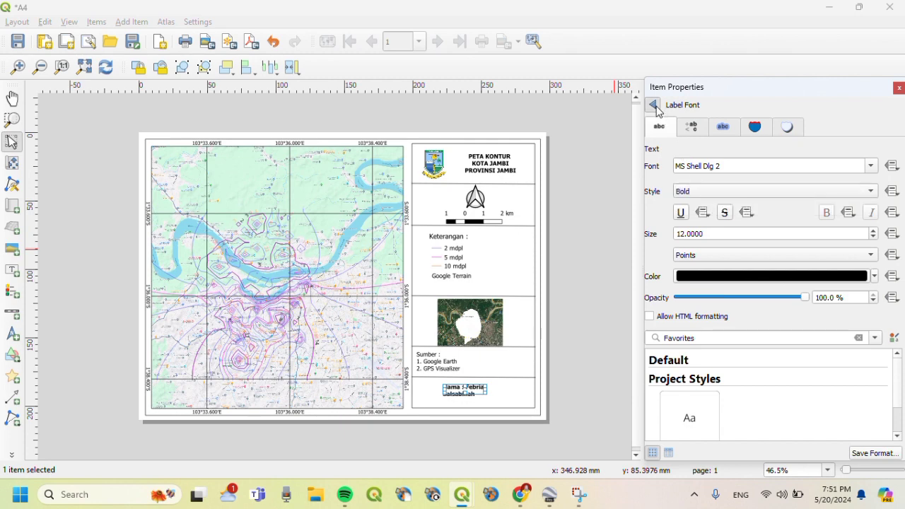
pyautogui.click(652, 104)
# - Centre the credit text horizontally and vertically, widen the label, and nudge it lower in its cell
pyautogui.click(725, 388)
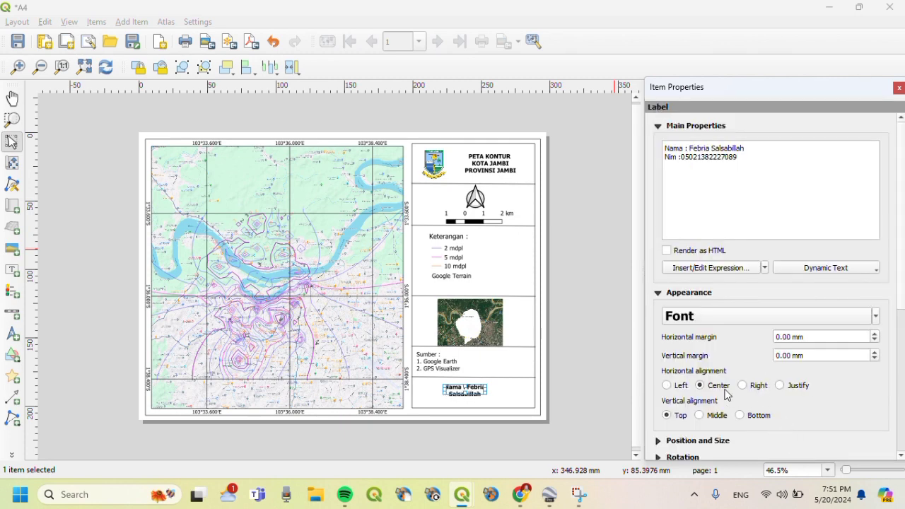
pyautogui.click(712, 417)
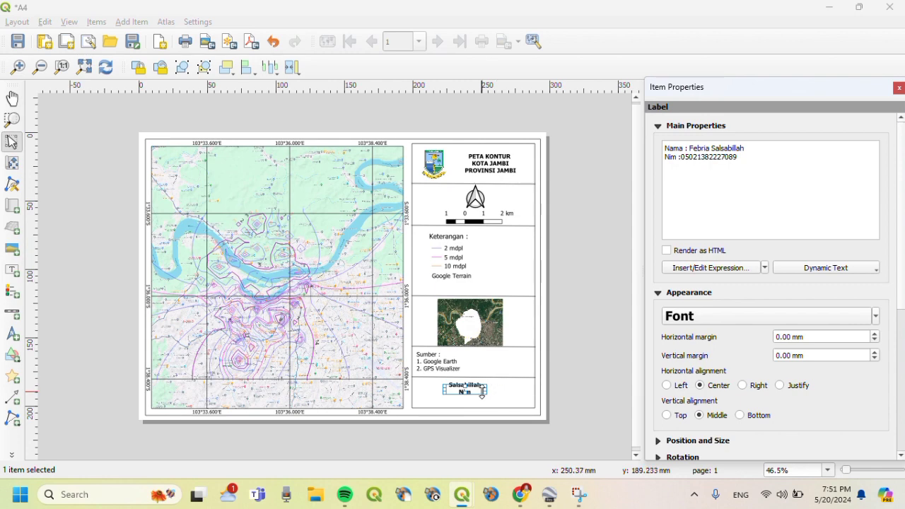
pyautogui.moveTo(486, 390); pyautogui.dragTo(515, 390)
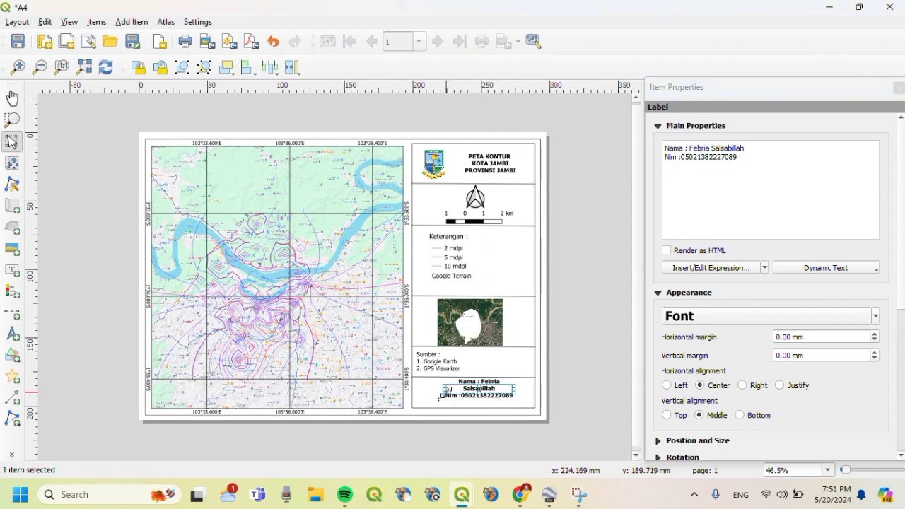
pyautogui.moveTo(440, 393); pyautogui.dragTo(474, 395)
pyautogui.click(478, 406)
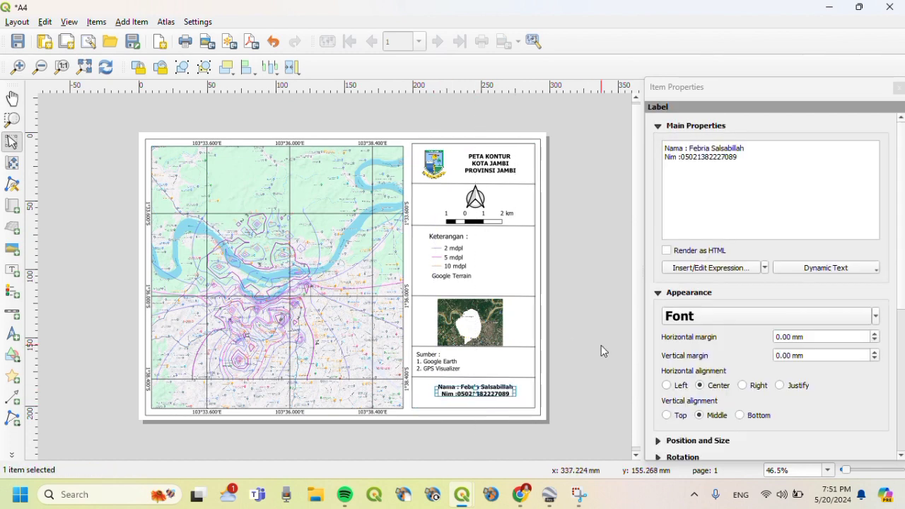
pyautogui.click(601, 345)
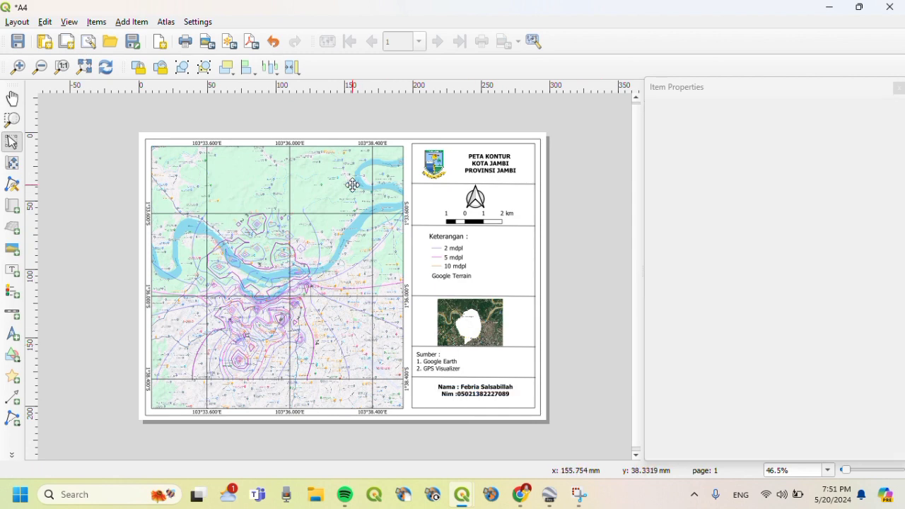
# - Export the layout as a PDF to Downloads > Jambi, named with the student number and author's name, using default options
pyautogui.click(242, 44)
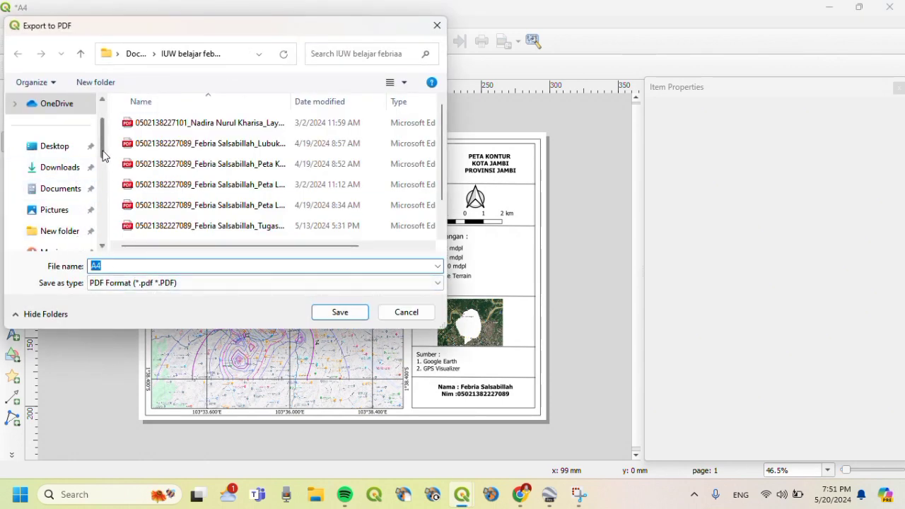
pyautogui.scroll(-1, 74, 230)
pyautogui.click(50, 230)
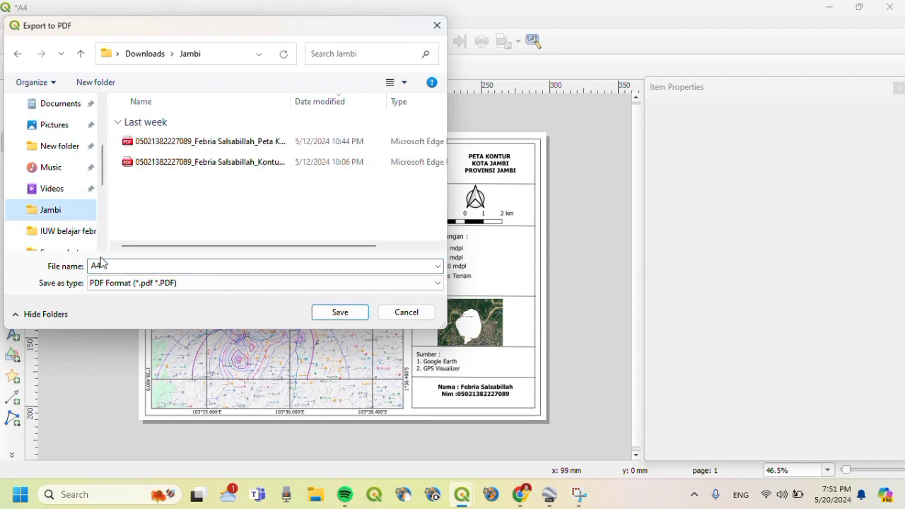
pyautogui.doubleClick(109, 266)
pyautogui.press('BackSpace')
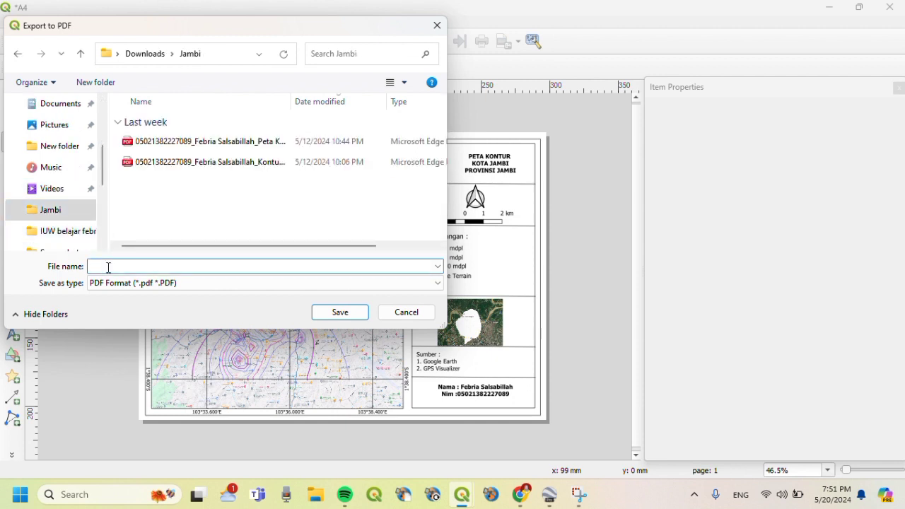
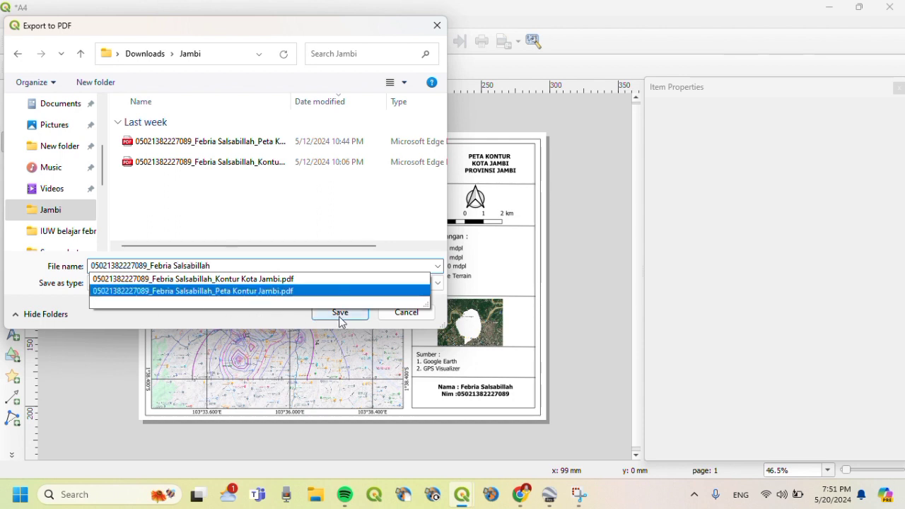
pyautogui.click(329, 228)
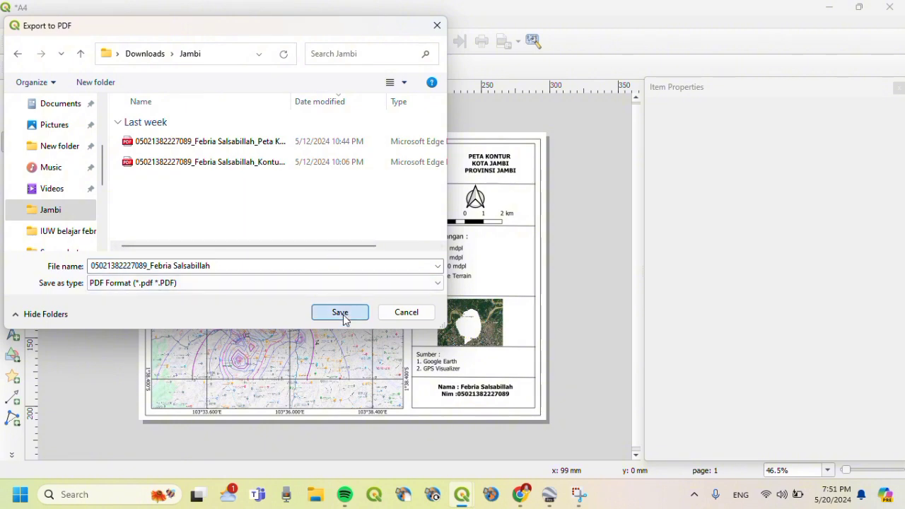
pyautogui.click(343, 316)
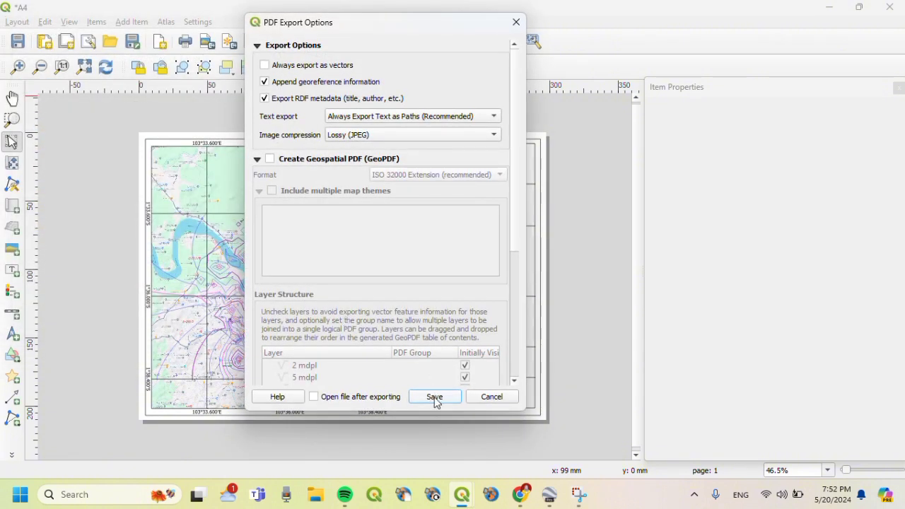
pyautogui.click(434, 398)
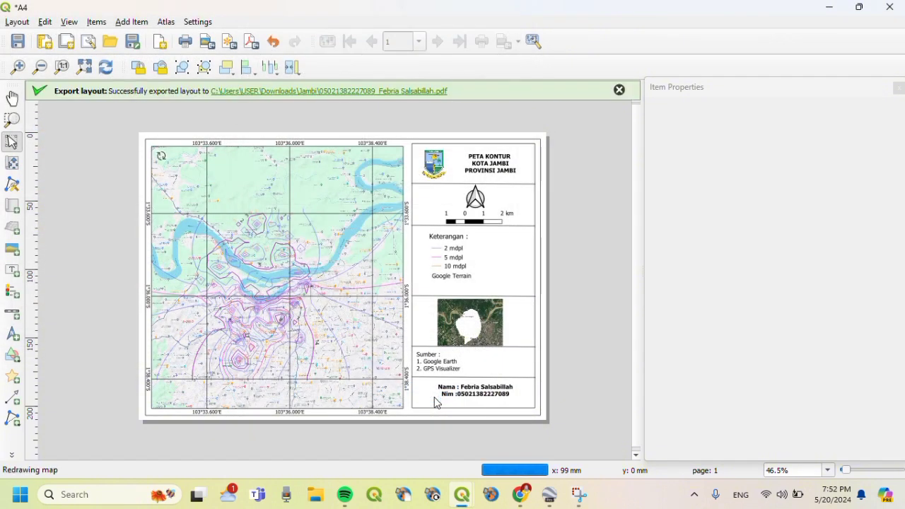